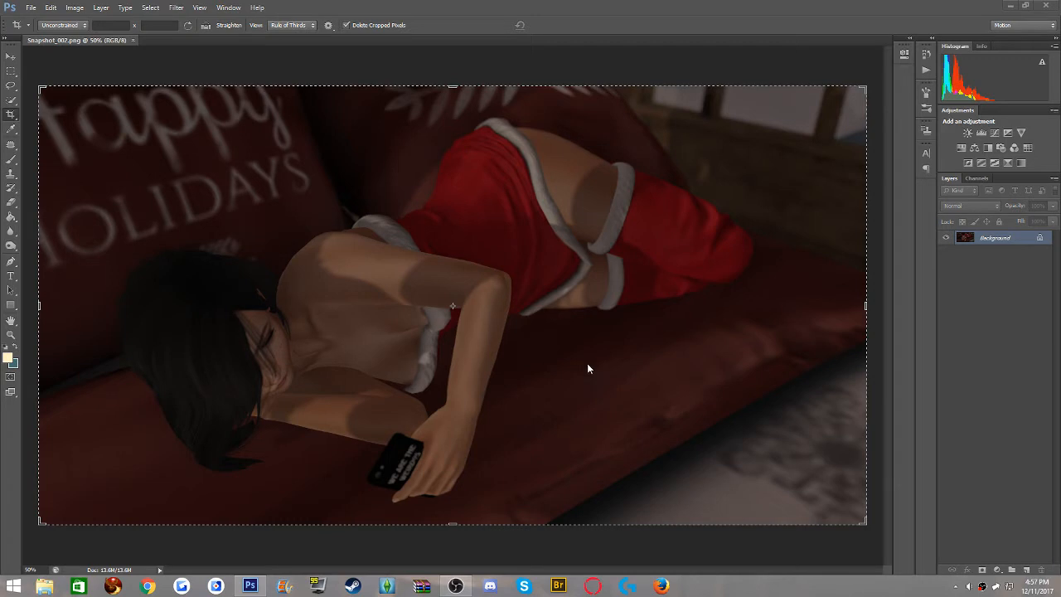
Open the Snapshot_001 image from the Desktop and close it again
{"action": "left_click", "coordinate": [30, 7]}
{"action": "left_click", "coordinate": [45, 29]}
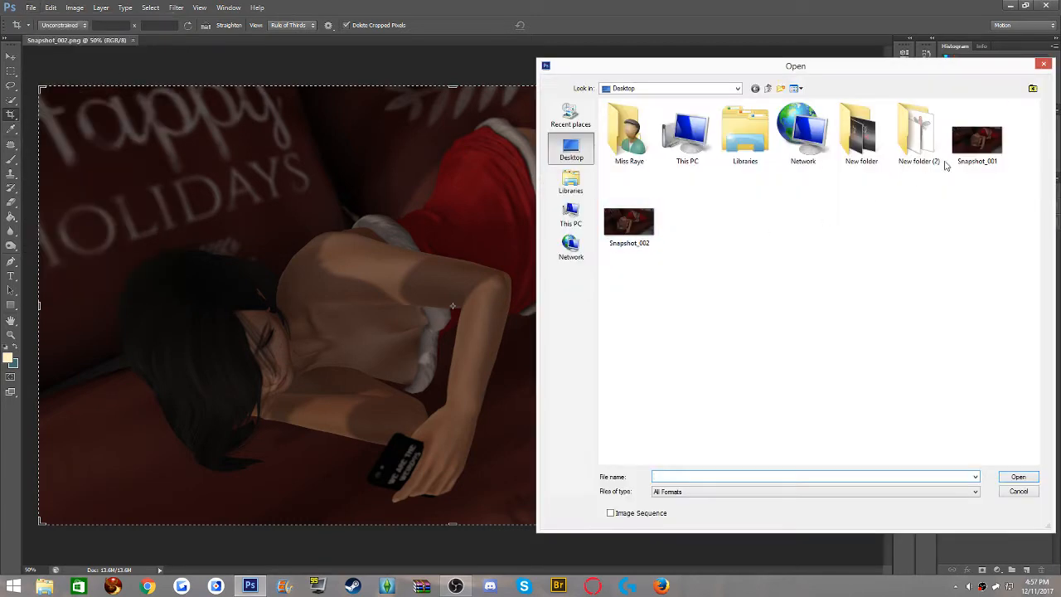
{"action": "left_click", "coordinate": [976, 137]}
{"action": "left_click", "coordinate": [1017, 476]}
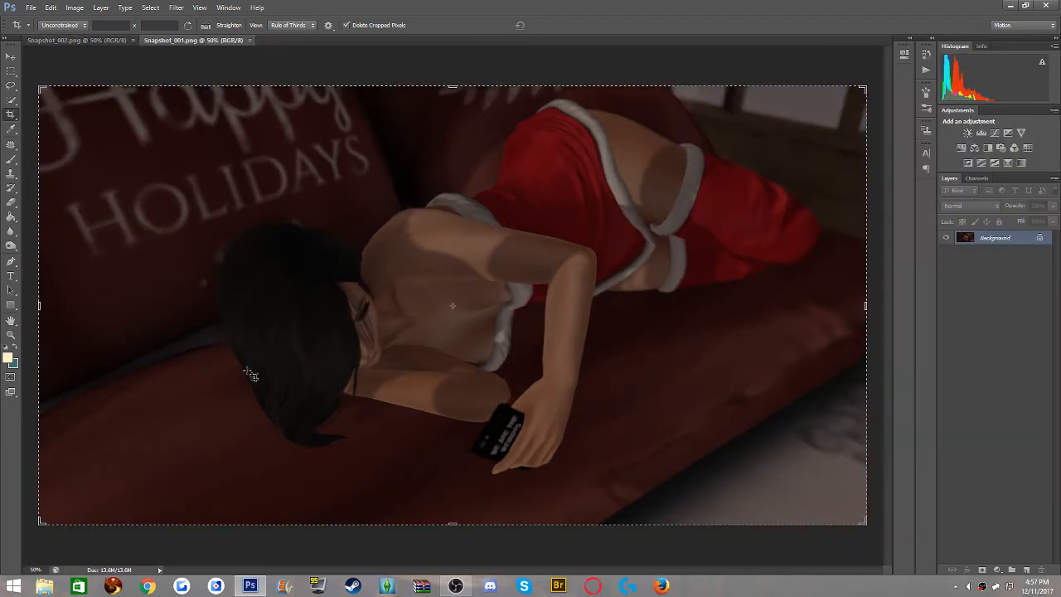
{"action": "left_click", "coordinate": [250, 40]}
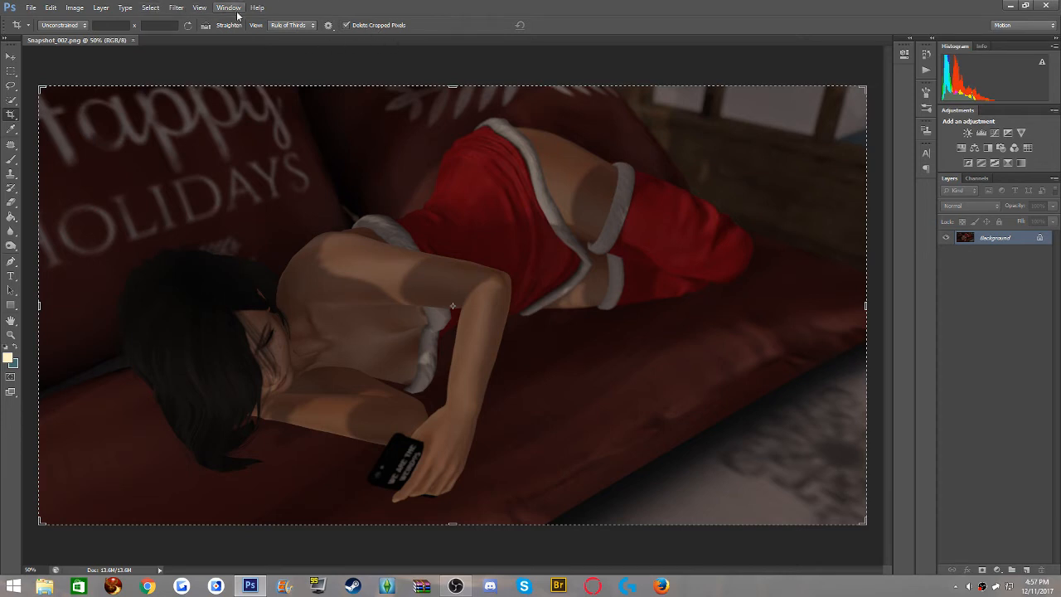
Duplicate the Background layer and magnify the skin around the figure's neck and chest
{"action": "left_click", "coordinate": [10, 58]}
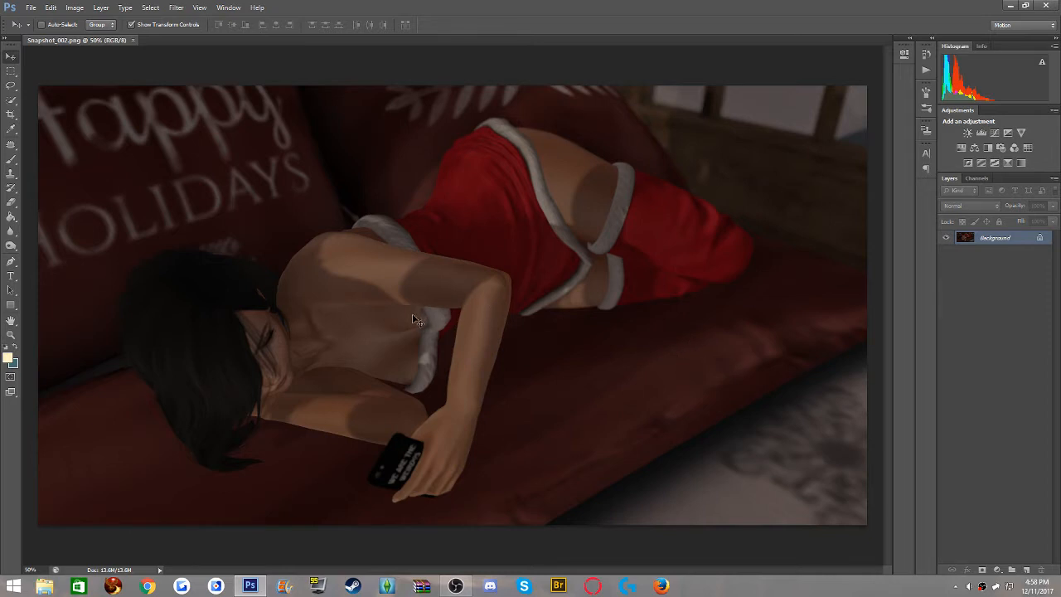
{"action": "key", "text": "ctrl+j"}
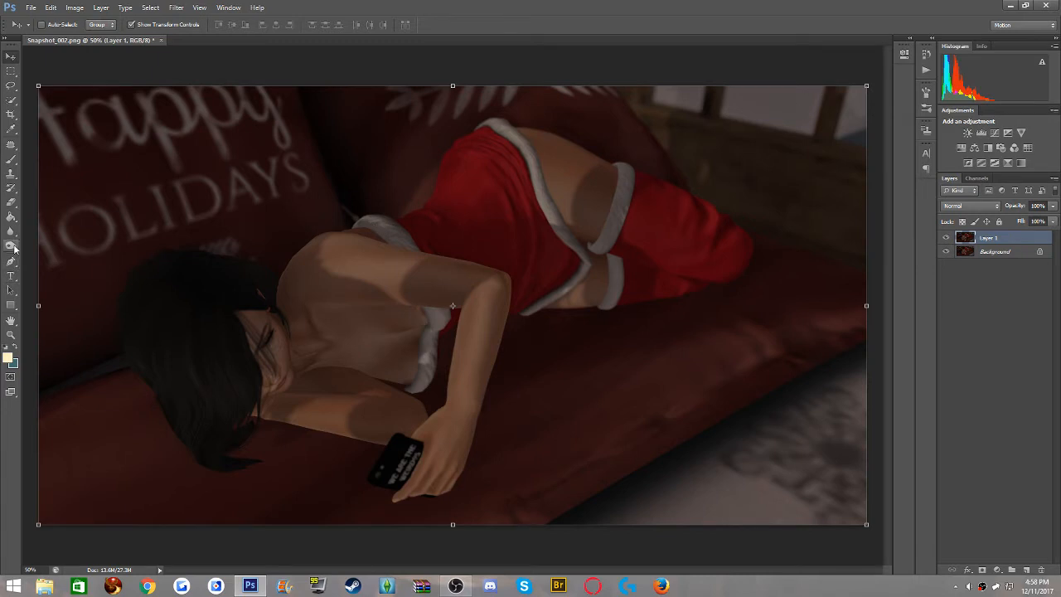
{"action": "left_click", "coordinate": [12, 335]}
{"action": "left_click", "coordinate": [43, 25]}
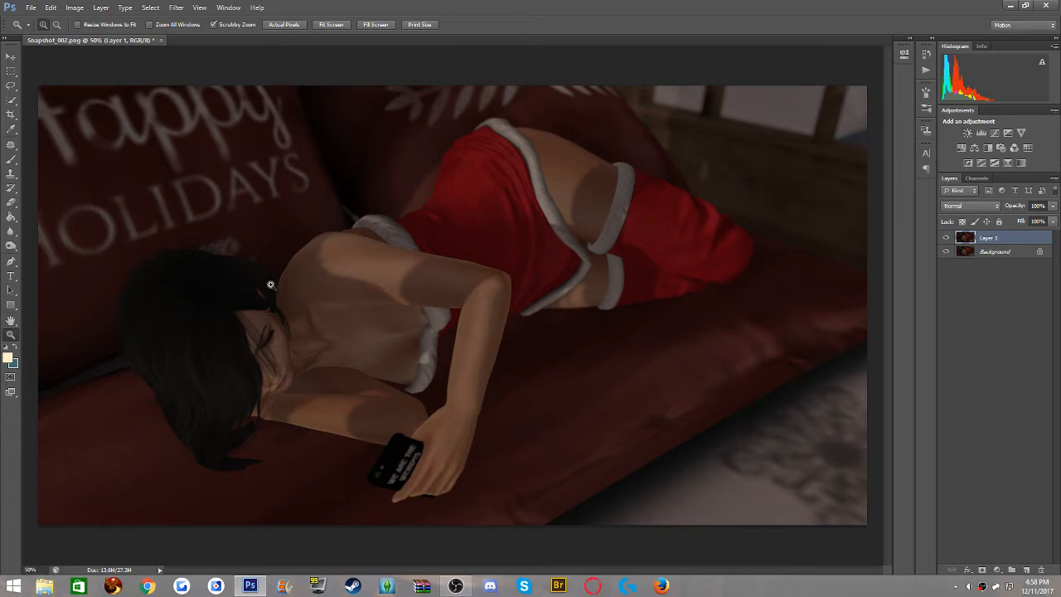
{"action": "left_click", "coordinate": [260, 418]}
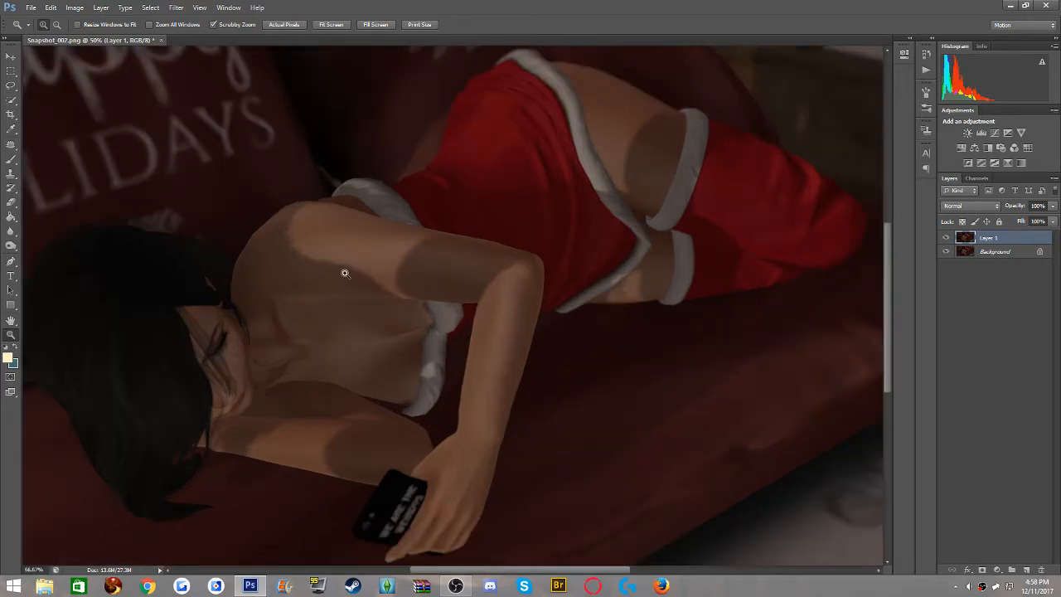
{"action": "key", "text": "ctrl+plus"}
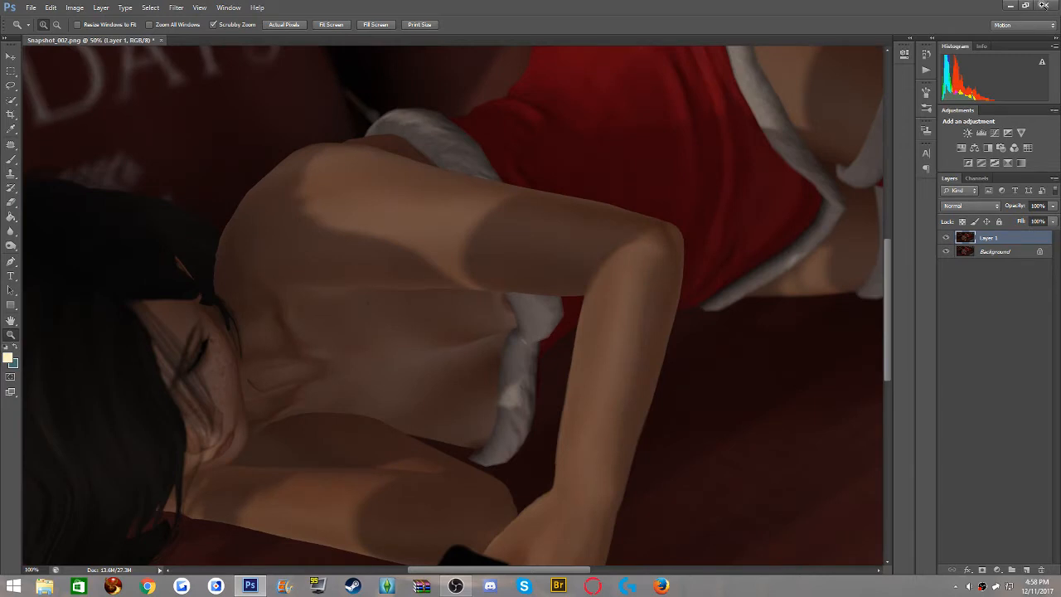
{"action": "key", "text": "ctrl+plus"}
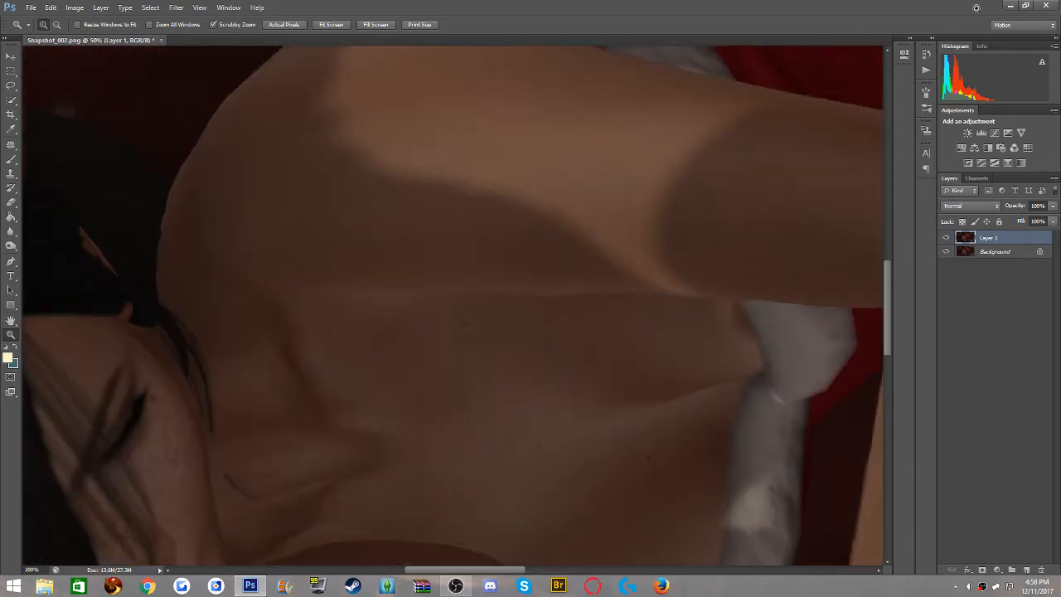
{"action": "key", "text": "ctrl+plus"}
Restart Photoshop without keeping the changes and reopen Snapshot_002 from the Desktop
{"action": "left_click", "coordinate": [1046, 6]}
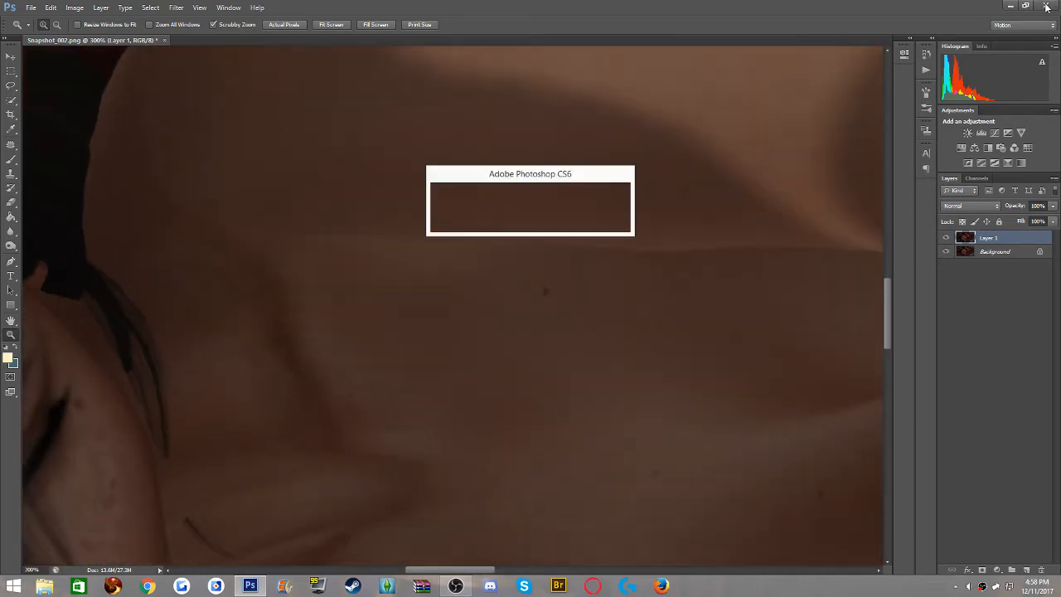
{"action": "left_click", "coordinate": [544, 224]}
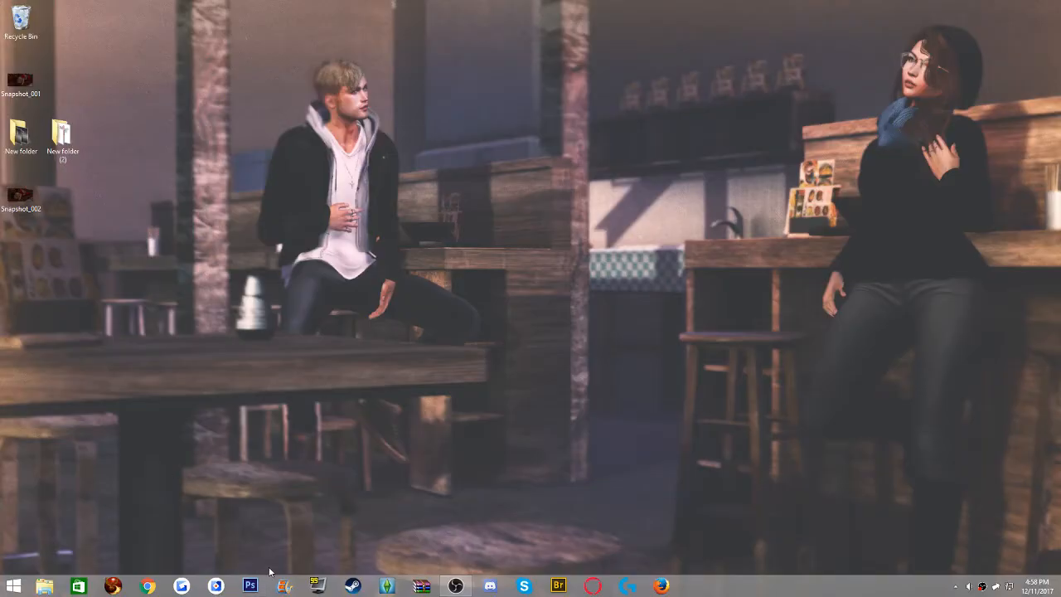
{"action": "left_click", "coordinate": [256, 587]}
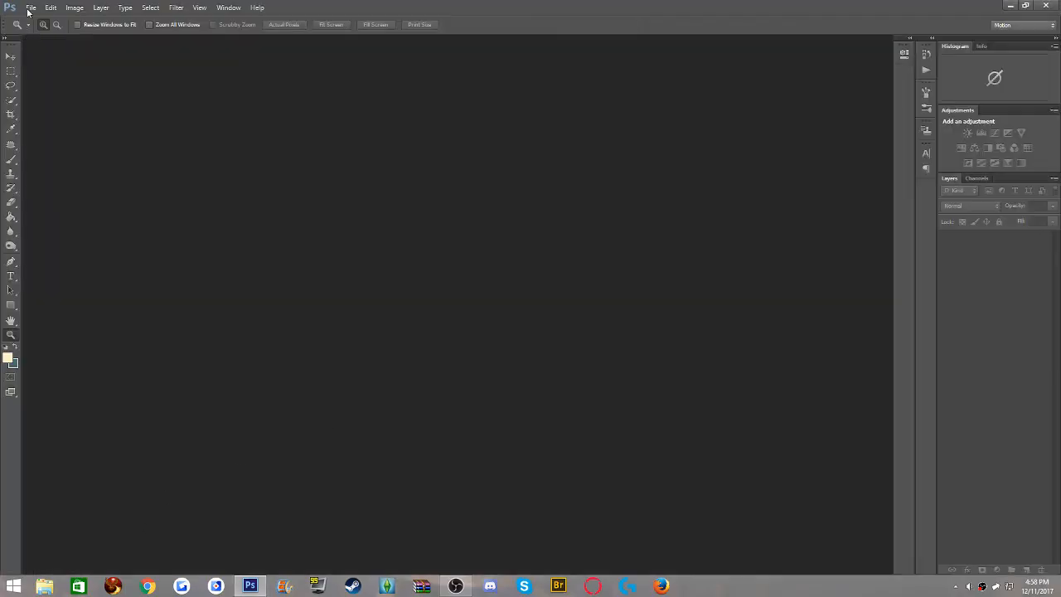
{"action": "left_click", "coordinate": [30, 9]}
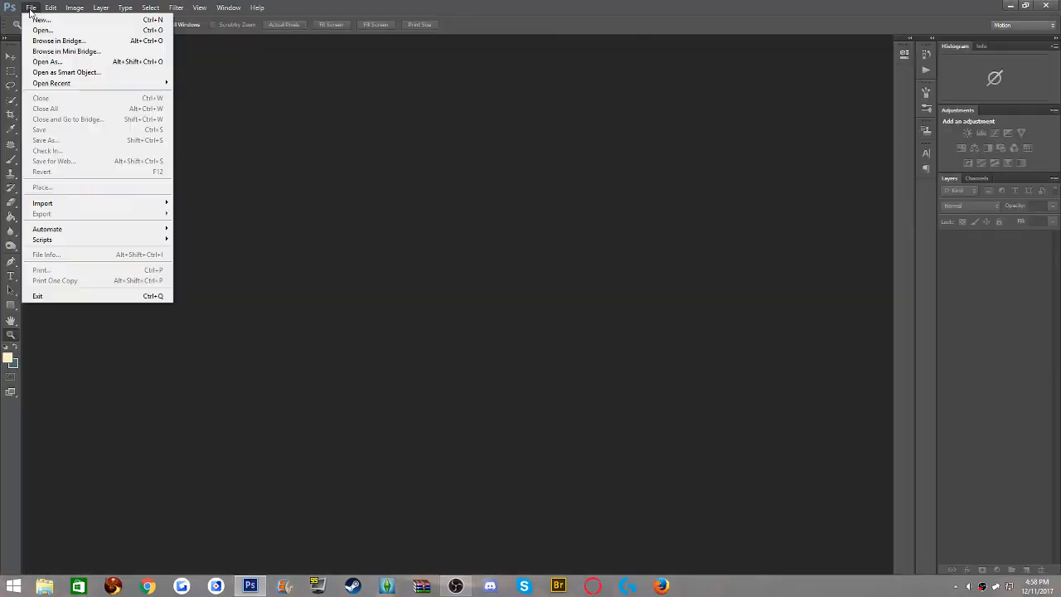
{"action": "left_click", "coordinate": [40, 31]}
{"action": "left_click", "coordinate": [628, 222]}
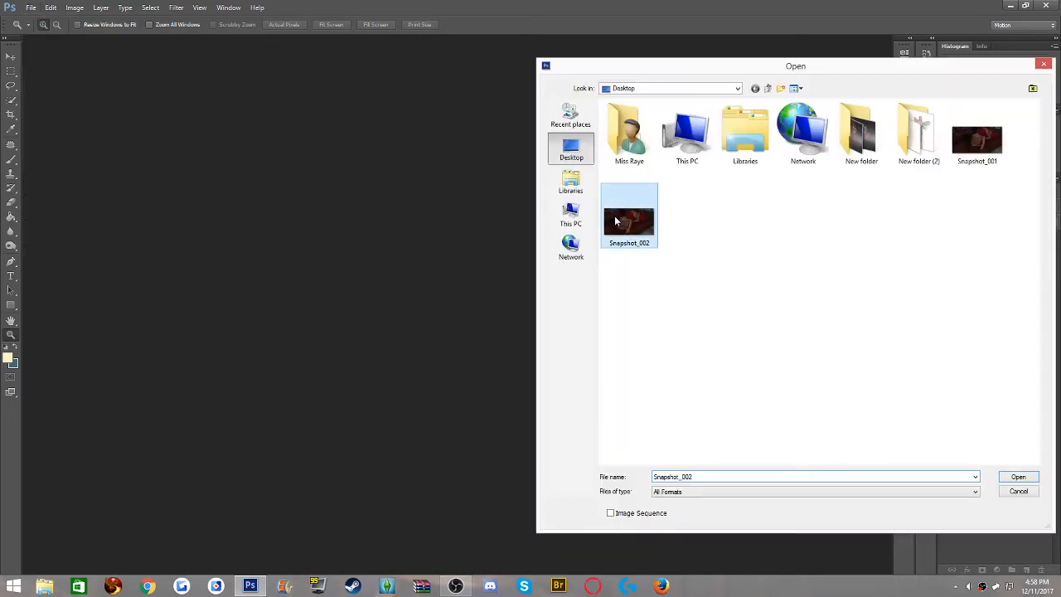
{"action": "left_click", "coordinate": [1024, 481]}
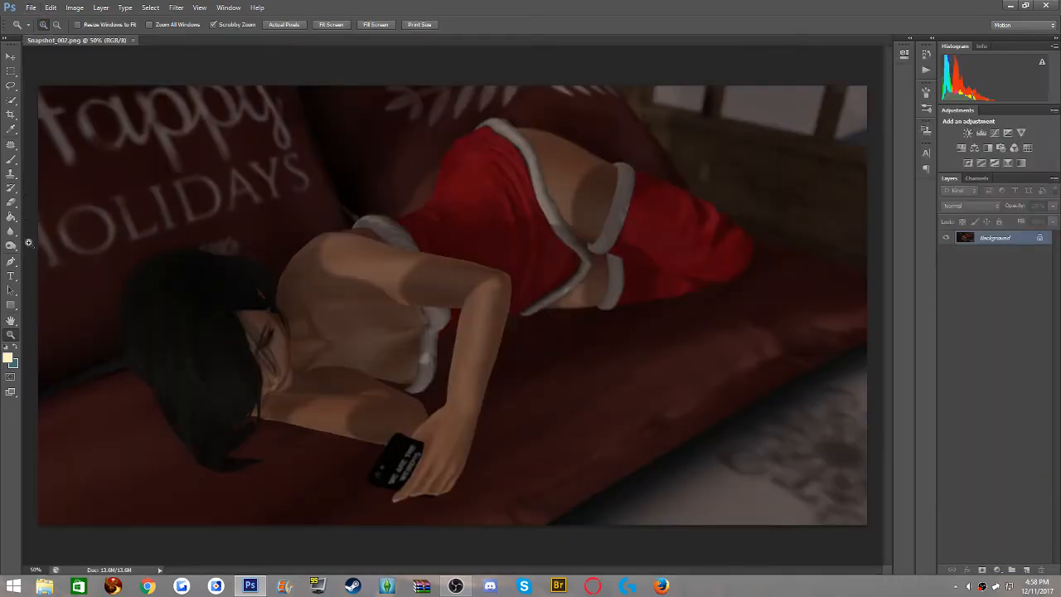
Duplicate the Background layer and choose the 95 px scattered-dots preset for the Brush tool
{"action": "key", "text": "ctrl+j"}
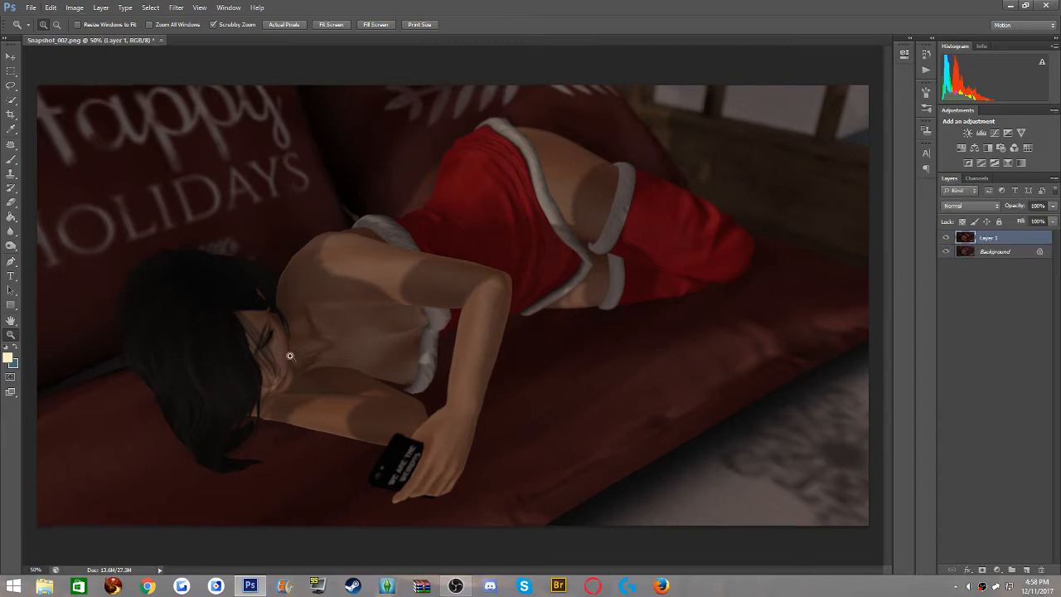
{"action": "left_click_drag", "start_coordinate": [289, 356], "coordinate": [289, 356]}
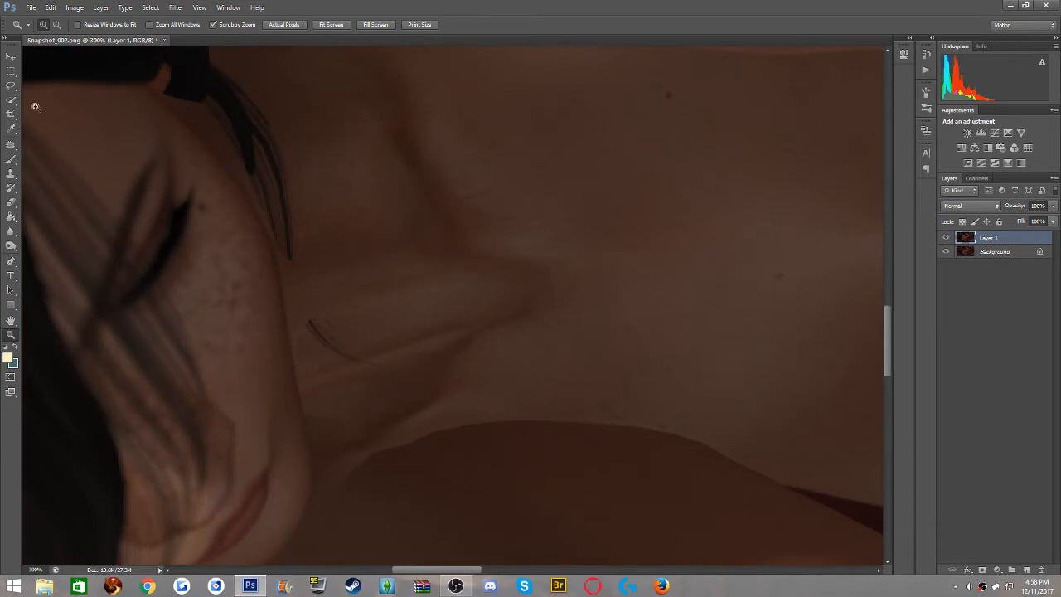
{"action": "left_click", "coordinate": [11, 160]}
{"action": "left_click", "coordinate": [53, 32]}
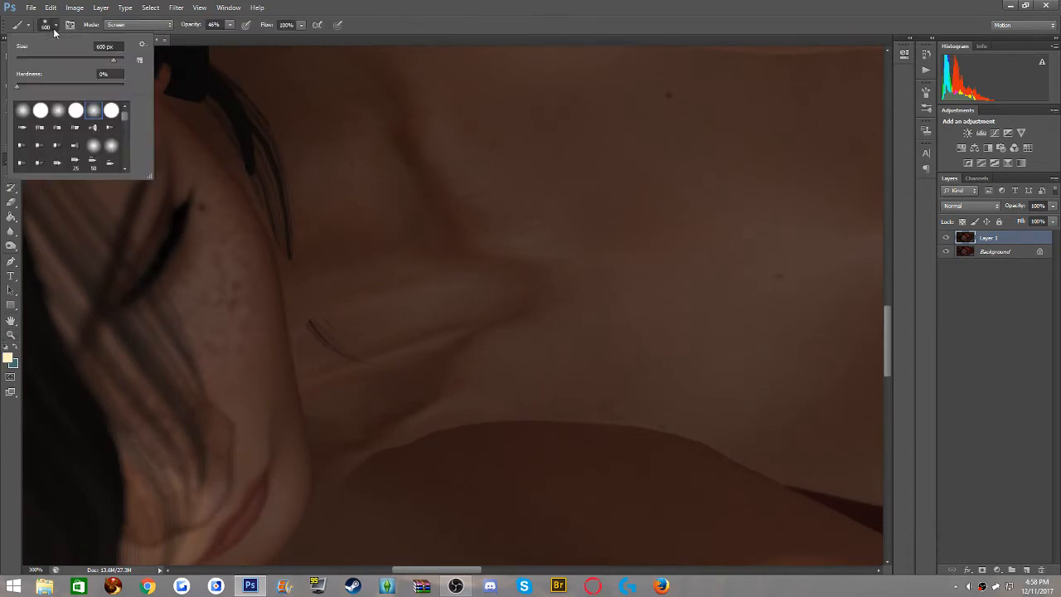
{"action": "scroll", "coordinate": [108, 137], "scroll_direction": "down", "scroll_amount": 5}
{"action": "scroll", "coordinate": [108, 137], "scroll_direction": "up", "scroll_amount": 5}
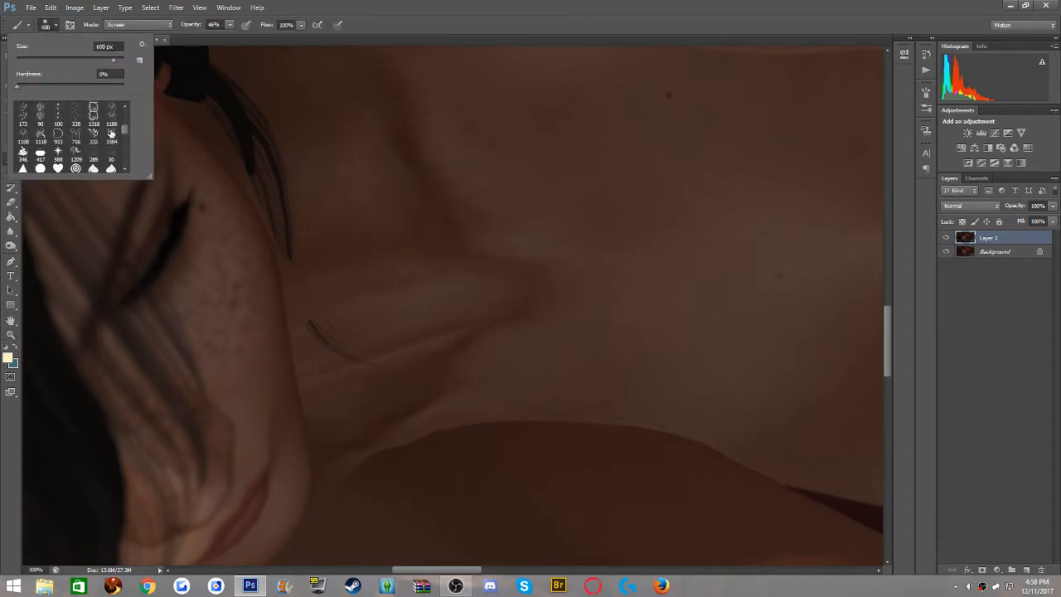
{"action": "left_click", "coordinate": [111, 118]}
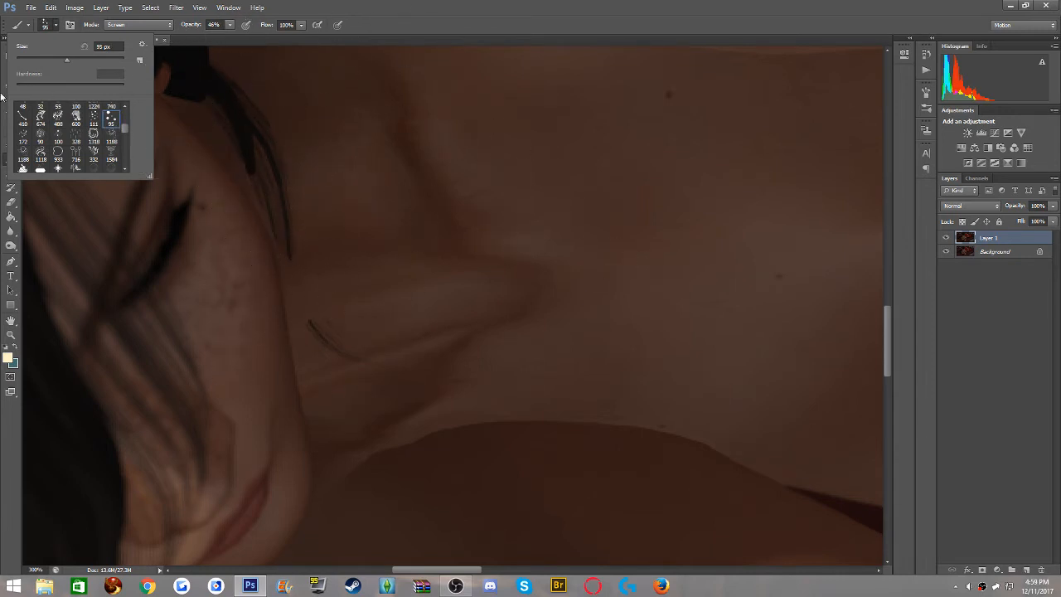
{"action": "left_click", "coordinate": [8, 426]}
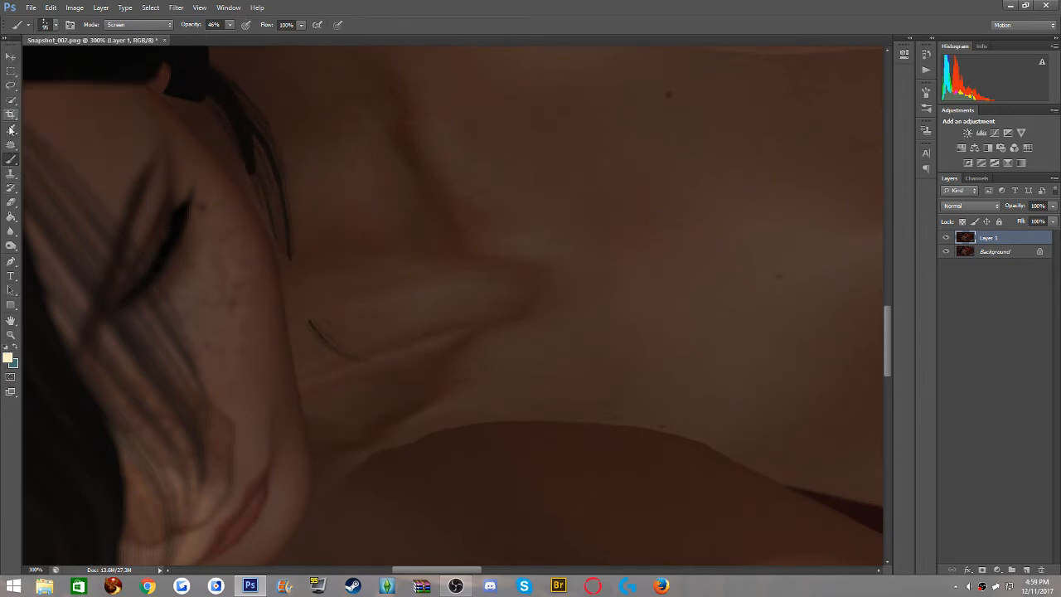
Remove the upper part of the stray hair strand on the neck with the Patch tool, sampling clean skin beside it
{"action": "left_click", "coordinate": [11, 333]}
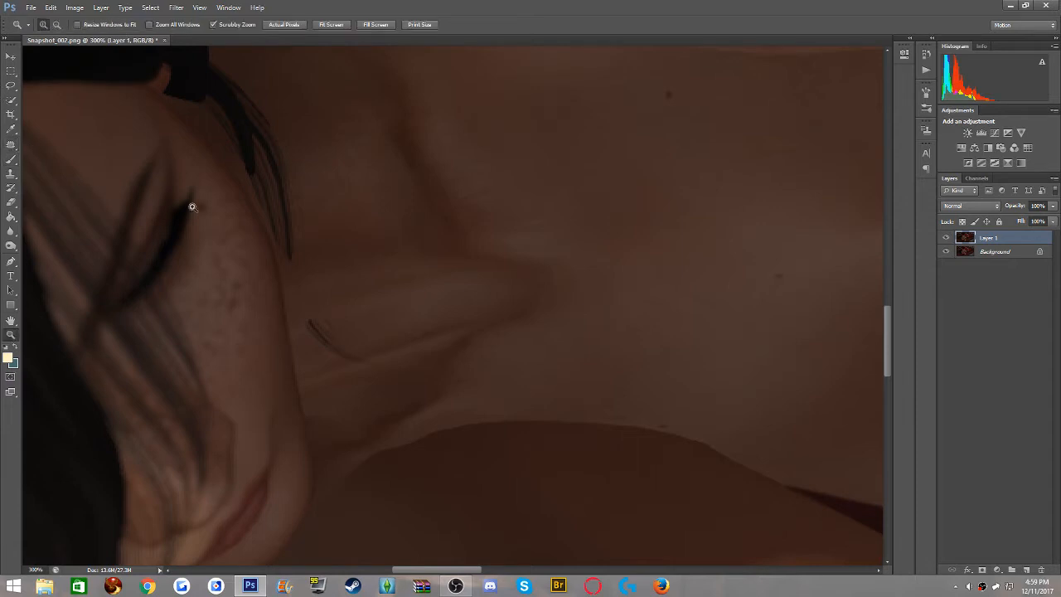
{"action": "left_click", "coordinate": [324, 360]}
{"action": "left_click", "coordinate": [324, 359]}
{"action": "left_click", "coordinate": [11, 145]}
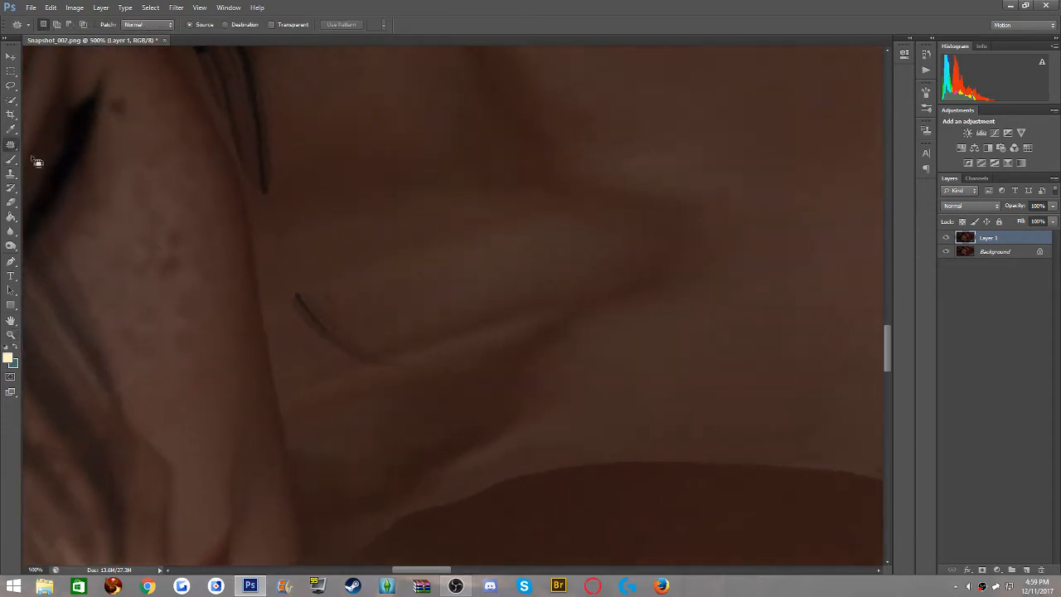
{"action": "left_click_drag", "start_coordinate": [275, 309], "coordinate": [289, 345]}
{"action": "mouse_move", "coordinate": [377, 319]}
{"action": "left_mouse_down"}
{"action": "mouse_move", "coordinate": [348, 280]}
{"action": "mouse_move", "coordinate": [291, 293]}
{"action": "left_mouse_up"}
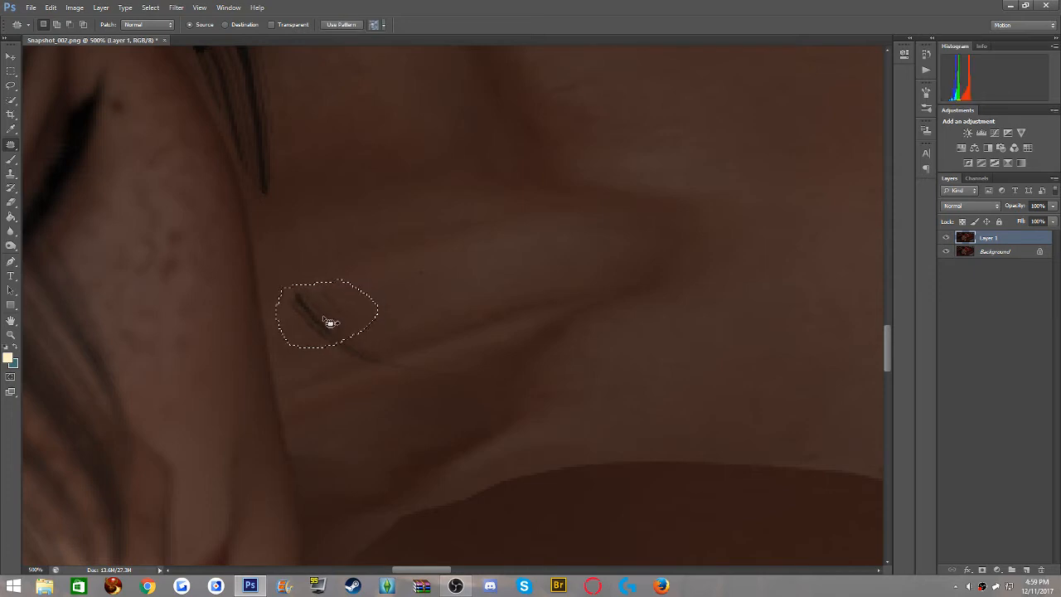
{"action": "mouse_move", "coordinate": [332, 324]}
{"action": "left_mouse_down"}
{"action": "mouse_move", "coordinate": [399, 301]}
{"action": "mouse_move", "coordinate": [396, 310]}
{"action": "left_mouse_up"}
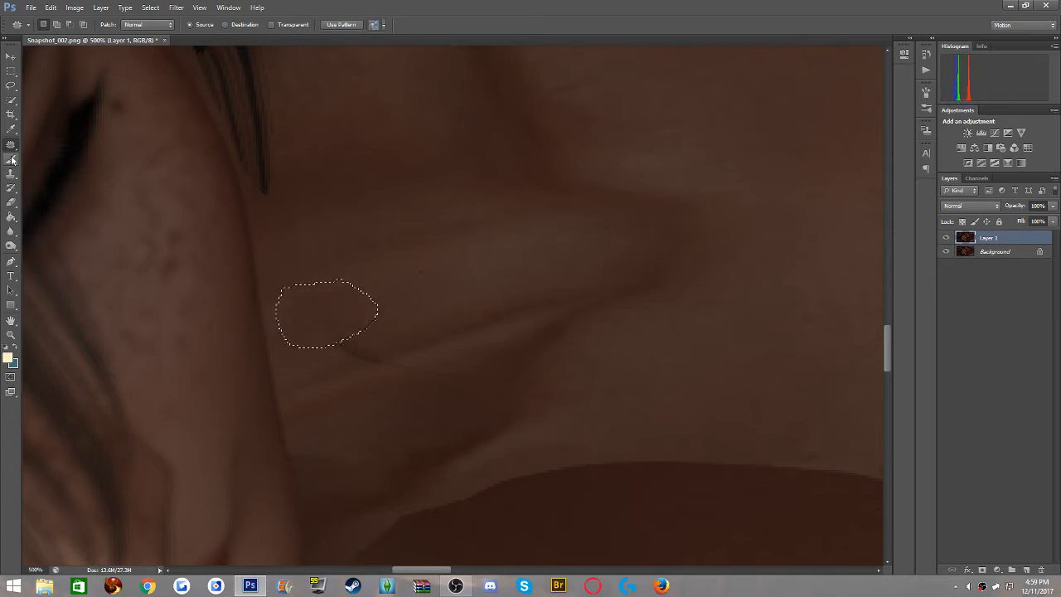
Patch the remaining lower end of the stray hair strand with nearby clean skin
{"action": "left_click", "coordinate": [16, 147]}
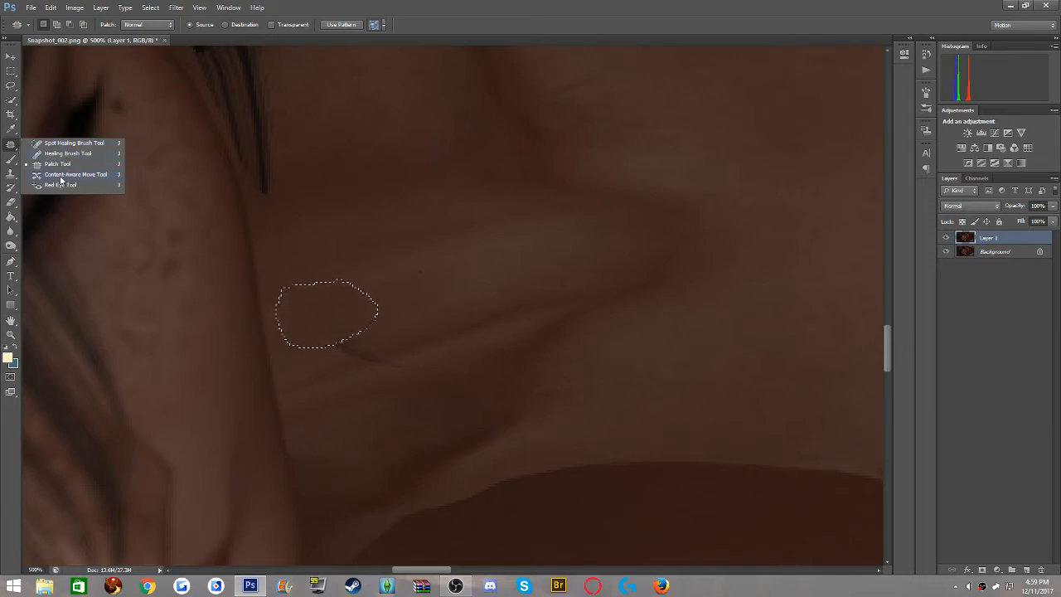
{"action": "left_click", "coordinate": [348, 358]}
{"action": "mouse_move", "coordinate": [399, 354]}
{"action": "left_mouse_down"}
{"action": "mouse_move", "coordinate": [364, 309]}
{"action": "mouse_move", "coordinate": [319, 333]}
{"action": "mouse_move", "coordinate": [441, 307]}
{"action": "left_mouse_up"}
{"action": "left_click", "coordinate": [434, 303]}
{"action": "mouse_move", "coordinate": [341, 270]}
{"action": "left_mouse_down"}
{"action": "mouse_move", "coordinate": [325, 279]}
{"action": "mouse_move", "coordinate": [364, 276]}
{"action": "mouse_move", "coordinate": [392, 303]}
{"action": "left_mouse_up"}
{"action": "left_click", "coordinate": [395, 307]}
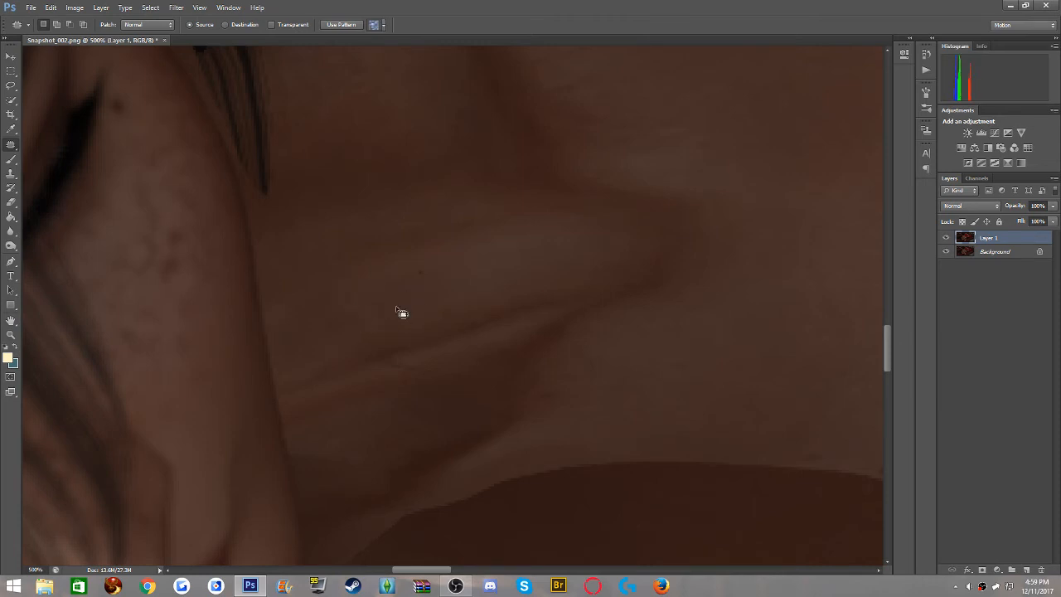
Patch the small dark spot and the leftover marks along the neck fold with surrounding skin
{"action": "mouse_move", "coordinate": [416, 259]}
{"action": "left_mouse_down"}
{"action": "mouse_move", "coordinate": [432, 304]}
{"action": "mouse_move", "coordinate": [443, 255]}
{"action": "left_mouse_up"}
{"action": "left_click_drag", "start_coordinate": [425, 290], "coordinate": [486, 287]}
{"action": "left_click", "coordinate": [481, 289]}
{"action": "mouse_move", "coordinate": [372, 358]}
{"action": "left_mouse_down"}
{"action": "mouse_move", "coordinate": [384, 370]}
{"action": "mouse_move", "coordinate": [397, 355]}
{"action": "mouse_move", "coordinate": [362, 372]}
{"action": "mouse_move", "coordinate": [450, 367]}
{"action": "mouse_move", "coordinate": [414, 366]}
{"action": "left_mouse_up"}
{"action": "left_click", "coordinate": [362, 370]}
{"action": "mouse_move", "coordinate": [438, 371]}
{"action": "left_mouse_down"}
{"action": "mouse_move", "coordinate": [412, 388]}
{"action": "mouse_move", "coordinate": [410, 366]}
{"action": "mouse_move", "coordinate": [433, 395]}
{"action": "mouse_move", "coordinate": [483, 372]}
{"action": "mouse_move", "coordinate": [412, 366]}
{"action": "left_mouse_up"}
{"action": "left_click_drag", "start_coordinate": [414, 367], "coordinate": [369, 396]}
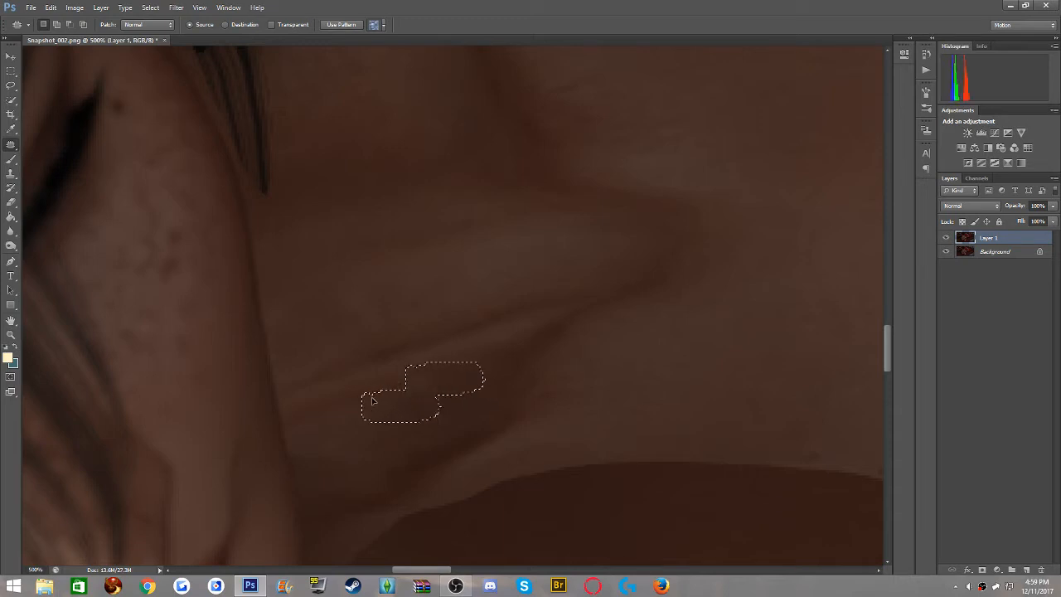
{"action": "left_click", "coordinate": [368, 393]}
{"action": "mouse_move", "coordinate": [337, 334]}
{"action": "left_mouse_down"}
{"action": "mouse_move", "coordinate": [355, 366]}
{"action": "mouse_move", "coordinate": [365, 334]}
{"action": "left_mouse_up"}
{"action": "left_click_drag", "start_coordinate": [367, 345], "coordinate": [416, 316]}
{"action": "left_click", "coordinate": [419, 317]}
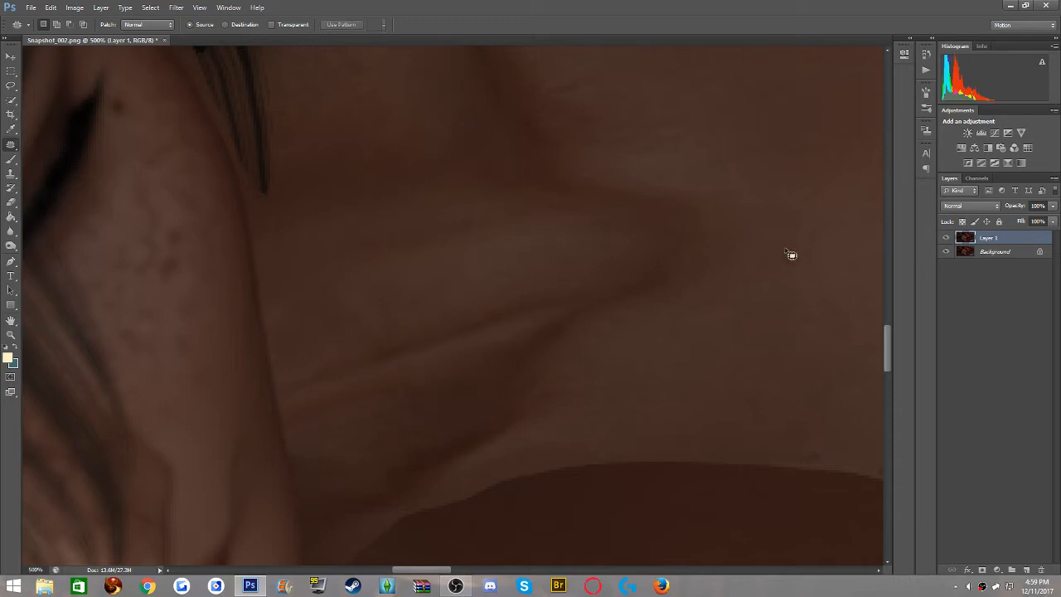
Hide the retouched Layer 1 and duplicate the Background layer again
{"action": "left_click", "coordinate": [947, 240]}
{"action": "left_click", "coordinate": [1004, 251]}
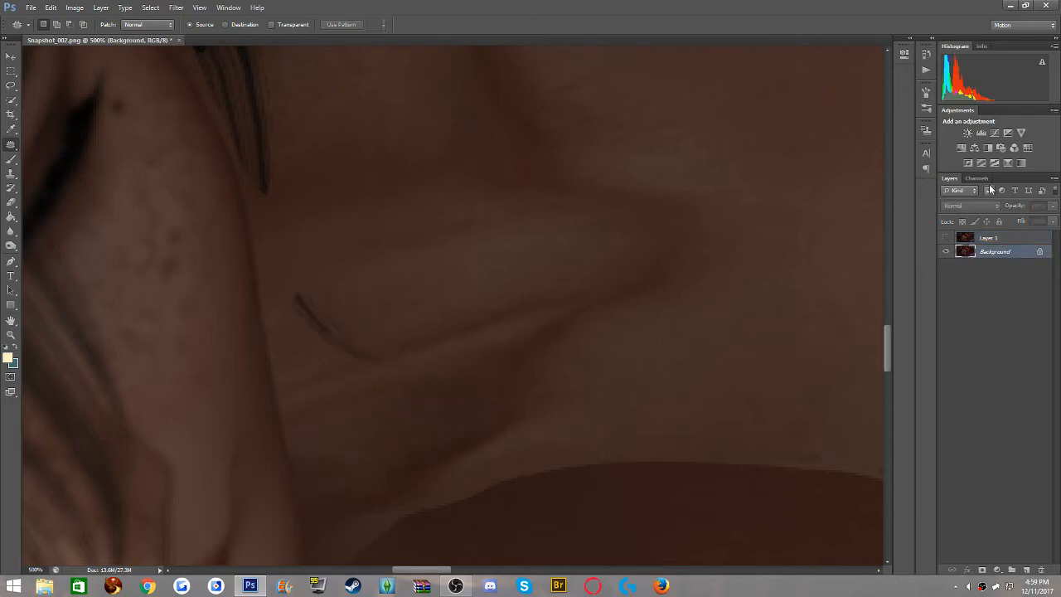
{"action": "key", "text": "ctrl+j"}
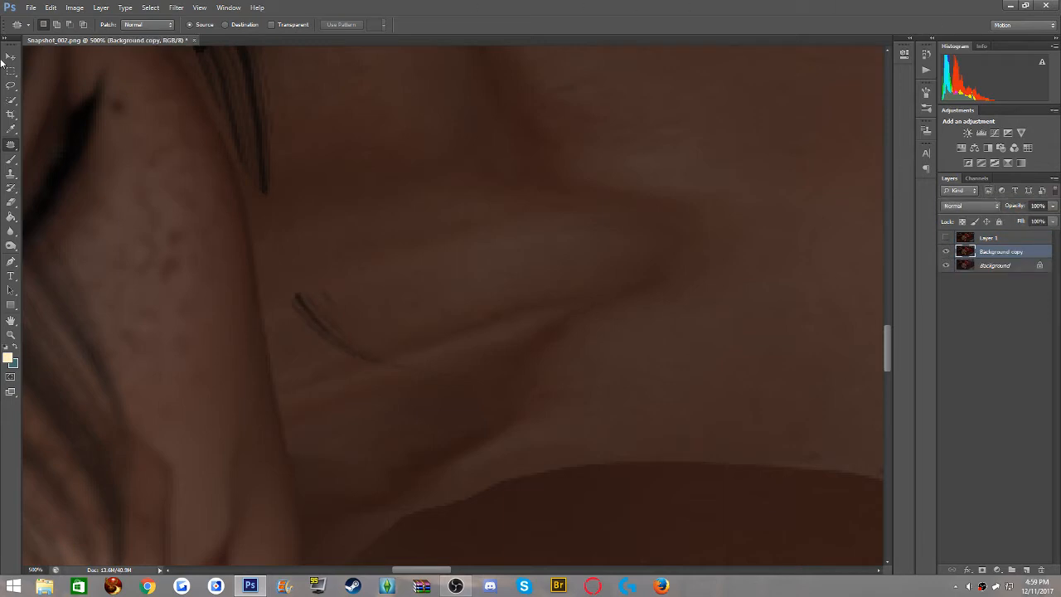
Set the Brush tool's blending mode to Normal
{"action": "left_click", "coordinate": [11, 159]}
{"action": "left_click", "coordinate": [157, 25]}
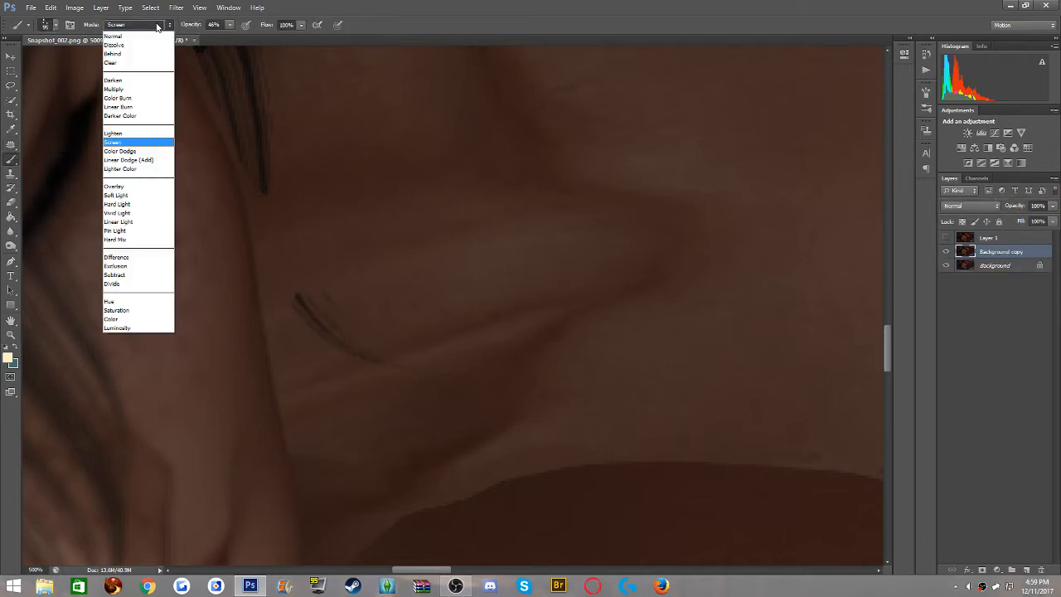
{"action": "left_click", "coordinate": [157, 25]}
{"action": "left_click", "coordinate": [158, 25]}
{"action": "left_click", "coordinate": [147, 40]}
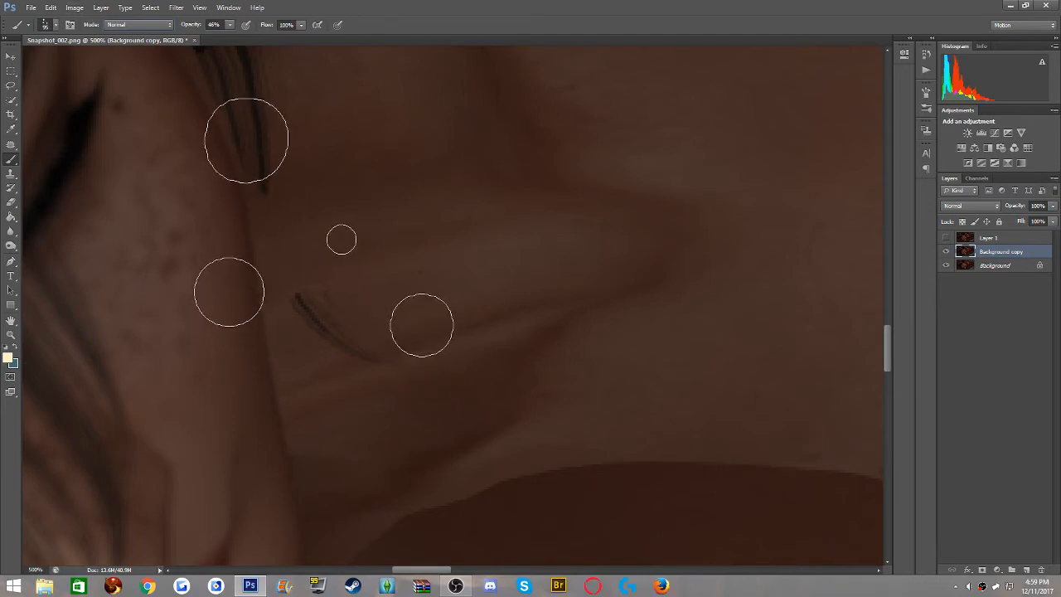
Try one dab of the scattered-dots brush on the skin and undo it
{"action": "left_click", "coordinate": [635, 120]}
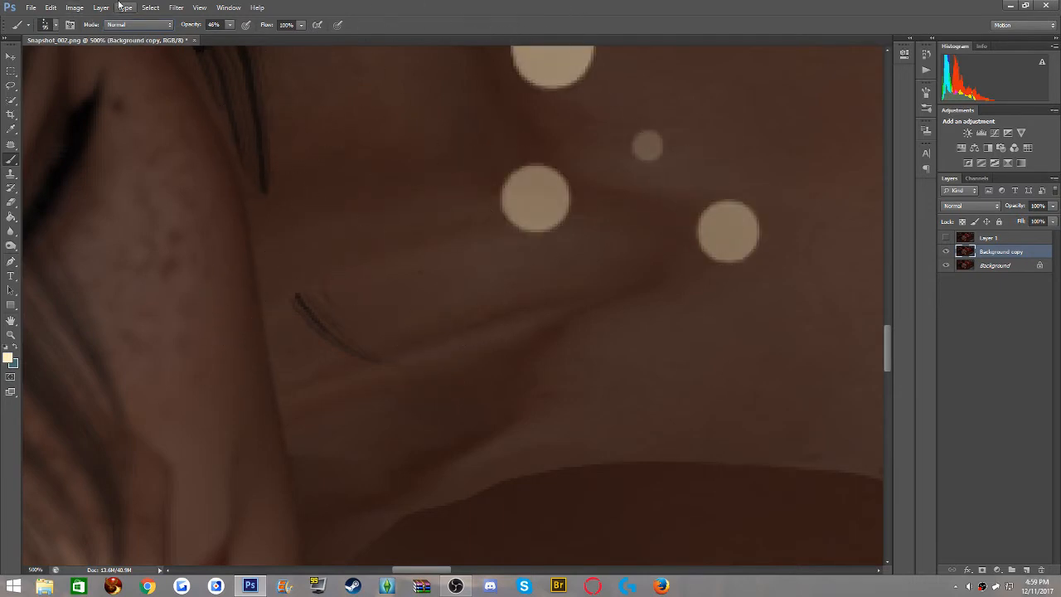
{"action": "left_click", "coordinate": [52, 8]}
{"action": "left_click", "coordinate": [75, 38]}
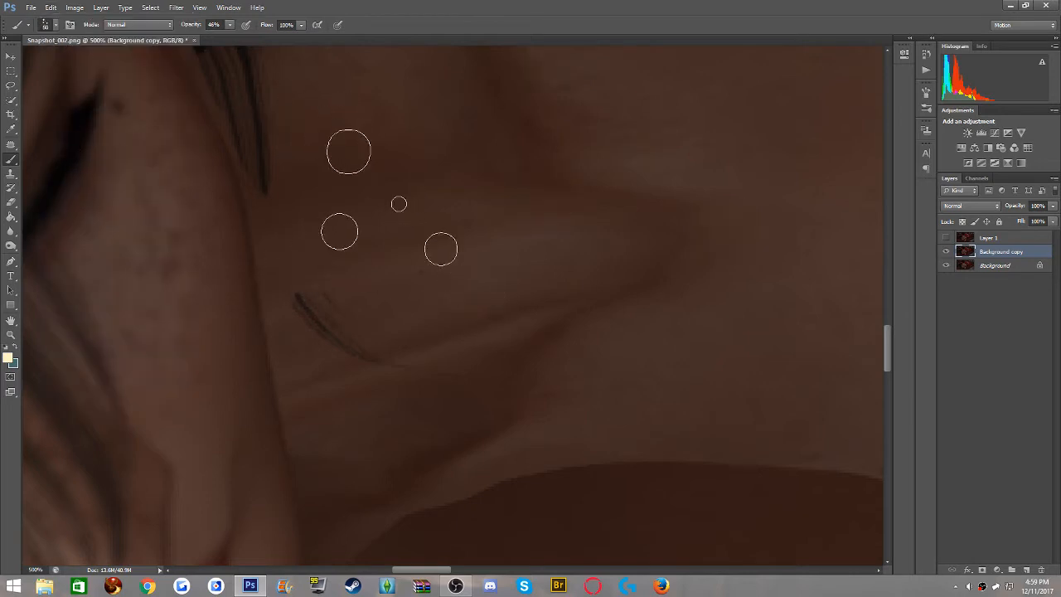
Sample the dark hair colour, try one thin strand from the hair tip to the detached hair at 46% opacity, and undo it
{"action": "left_click", "coordinate": [265, 171], "text": "alt"}
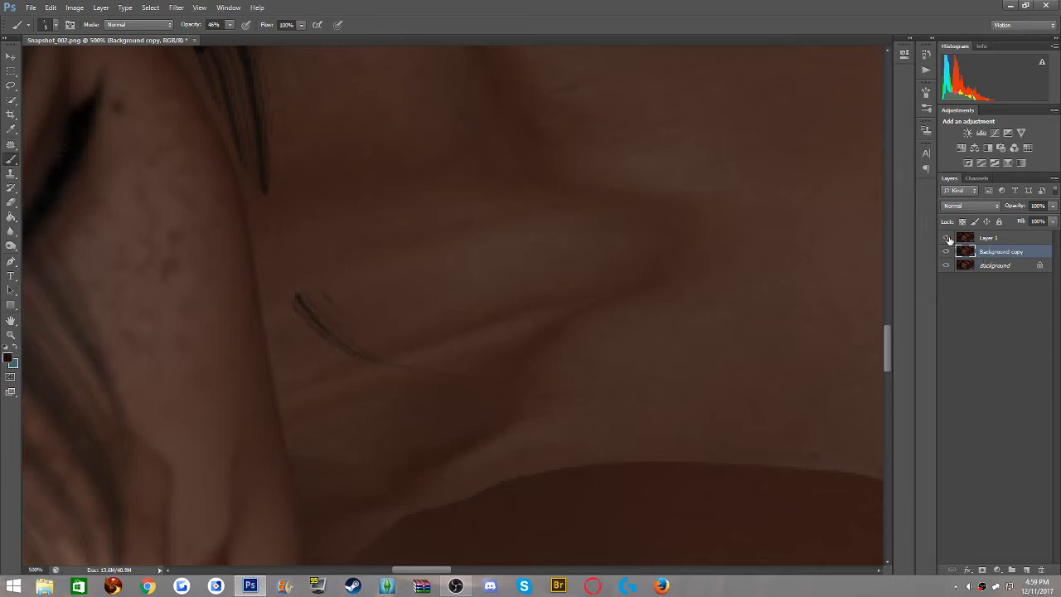
{"action": "left_click", "coordinate": [947, 238]}
{"action": "left_click", "coordinate": [947, 239]}
{"action": "left_click", "coordinate": [267, 174]}
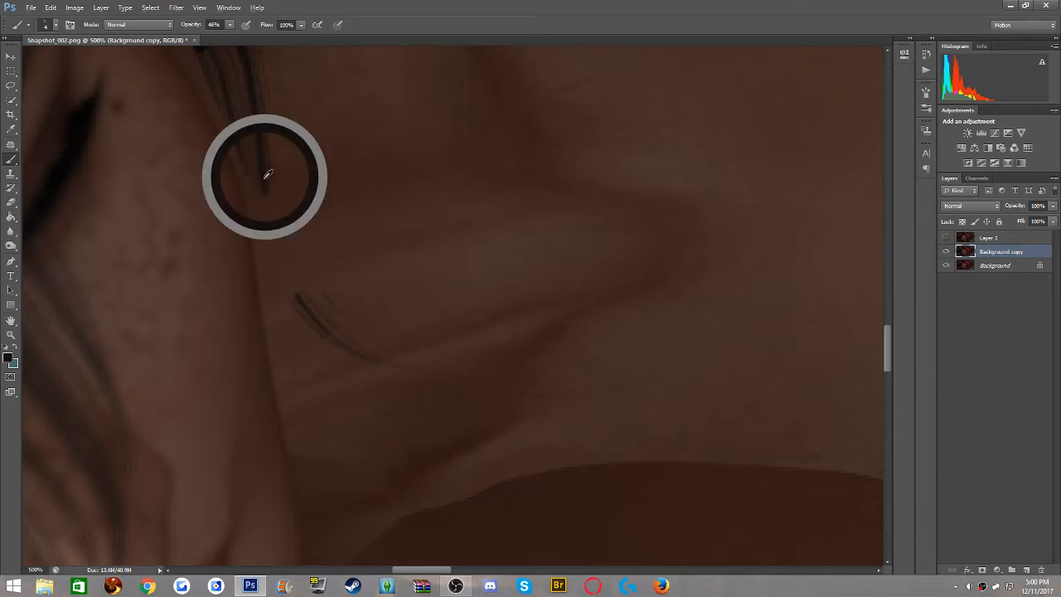
{"action": "left_click_drag", "start_coordinate": [264, 177], "coordinate": [265, 172]}
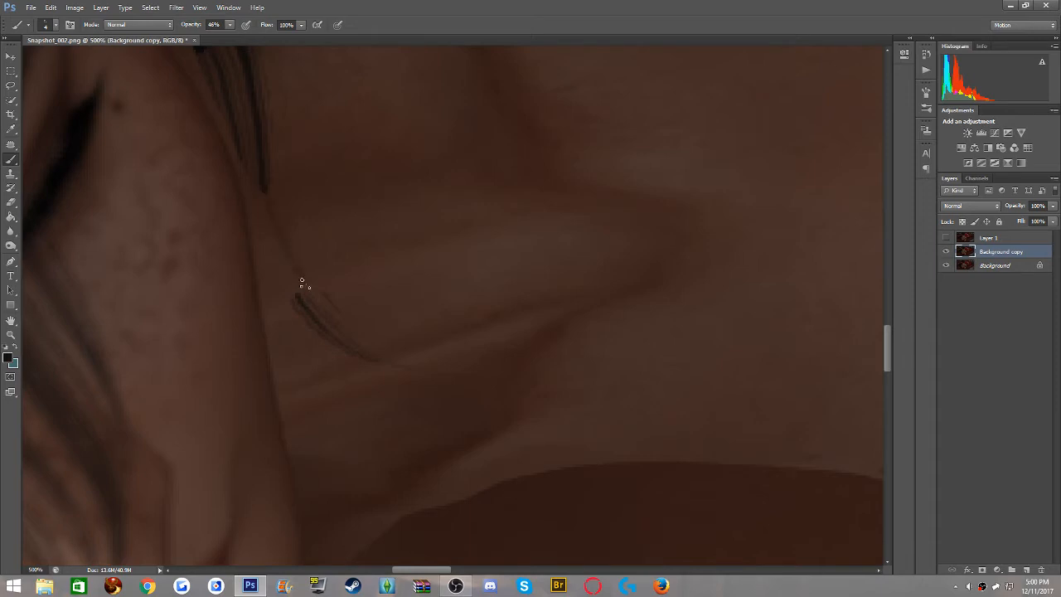
{"action": "left_click", "coordinate": [50, 9]}
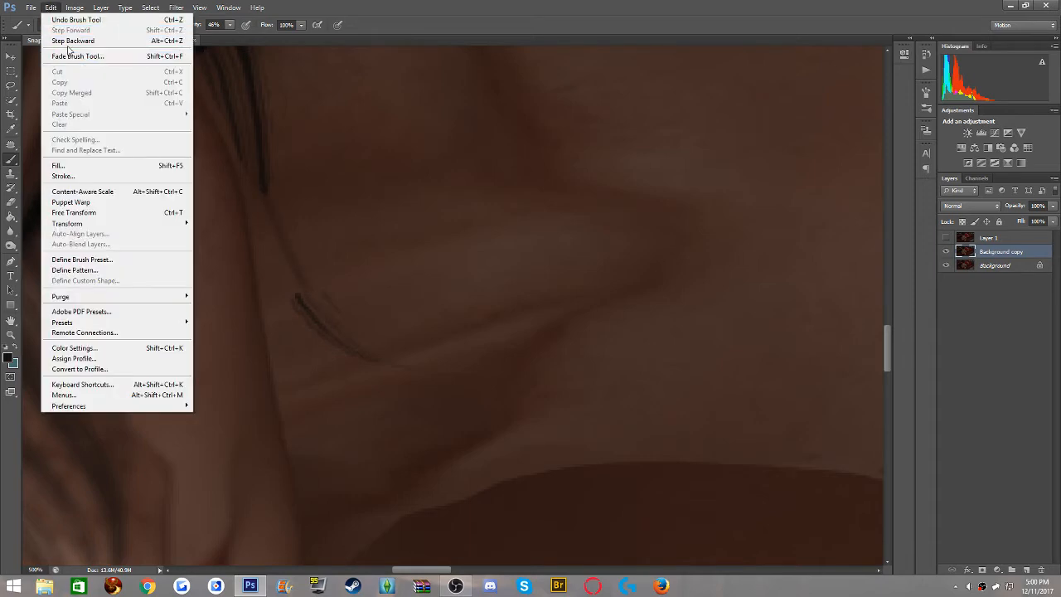
{"action": "left_click", "coordinate": [72, 41]}
Set the brush opacity to 100% and paint several dark strands joining the hair tip to the detached hair on the neck
{"action": "left_click", "coordinate": [230, 25]}
{"action": "left_click", "coordinate": [261, 39]}
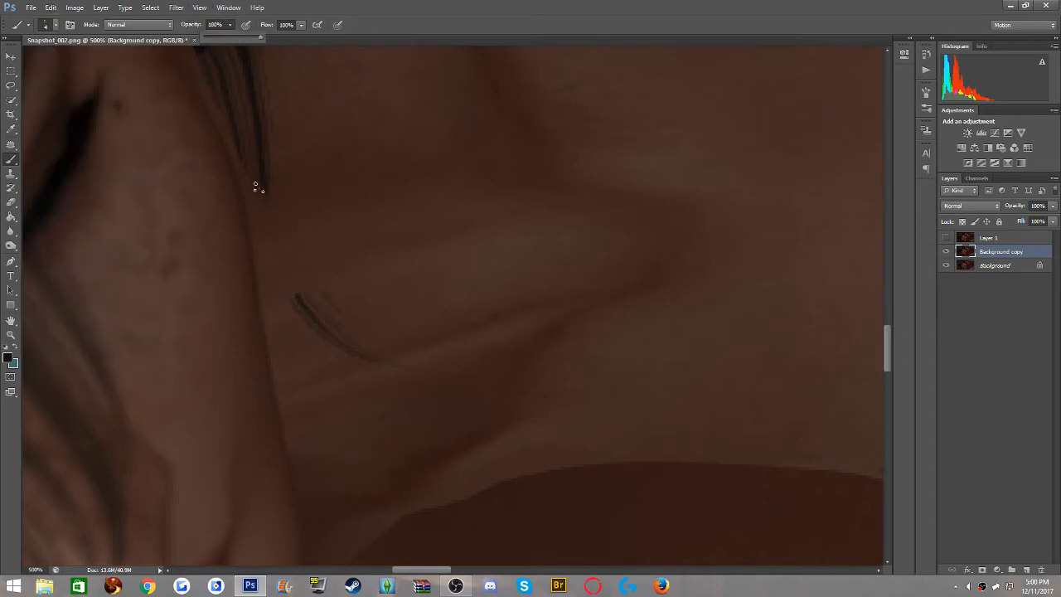
{"action": "mouse_move", "coordinate": [257, 181]}
{"action": "left_mouse_down"}
{"action": "mouse_move", "coordinate": [274, 256]}
{"action": "mouse_move", "coordinate": [306, 303]}
{"action": "left_mouse_up"}
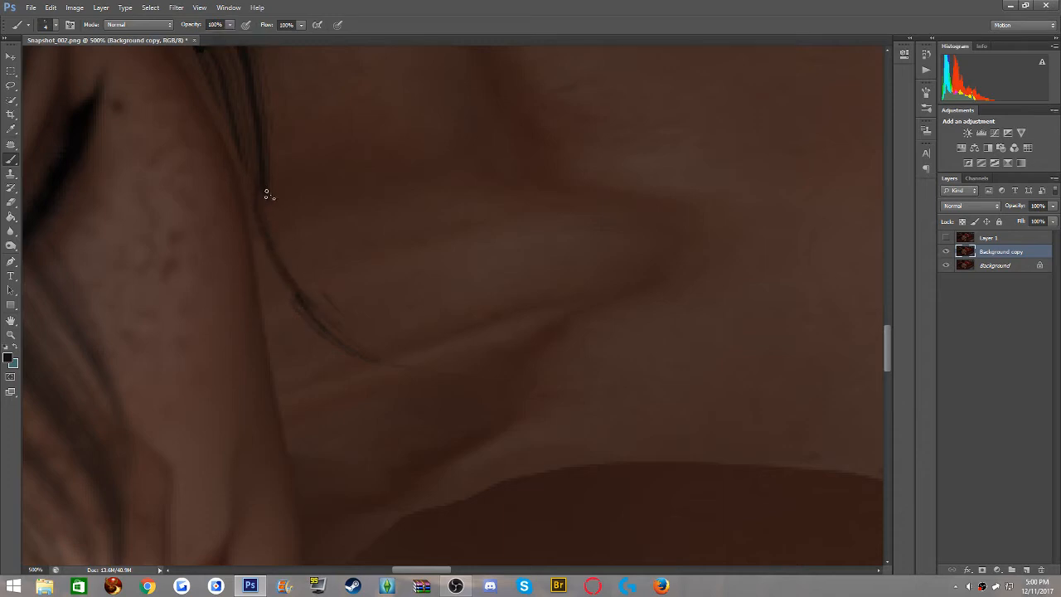
{"action": "left_click_drag", "start_coordinate": [264, 187], "coordinate": [324, 300]}
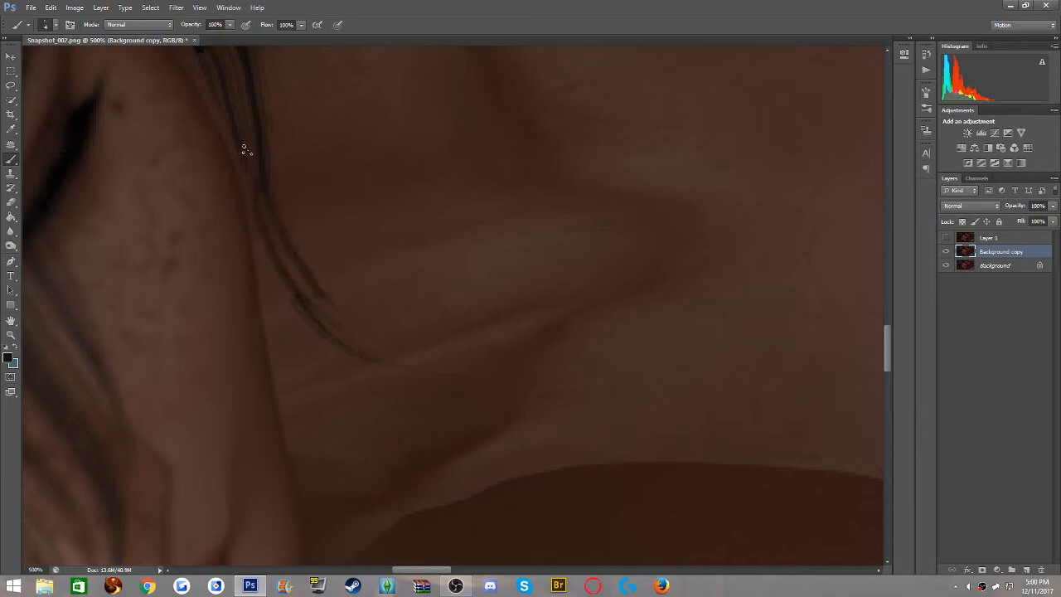
{"action": "left_click_drag", "start_coordinate": [256, 187], "coordinate": [309, 299]}
{"action": "mouse_move", "coordinate": [253, 196]}
{"action": "left_mouse_down"}
{"action": "mouse_move", "coordinate": [288, 282]}
{"action": "mouse_move", "coordinate": [348, 335]}
{"action": "left_mouse_up"}
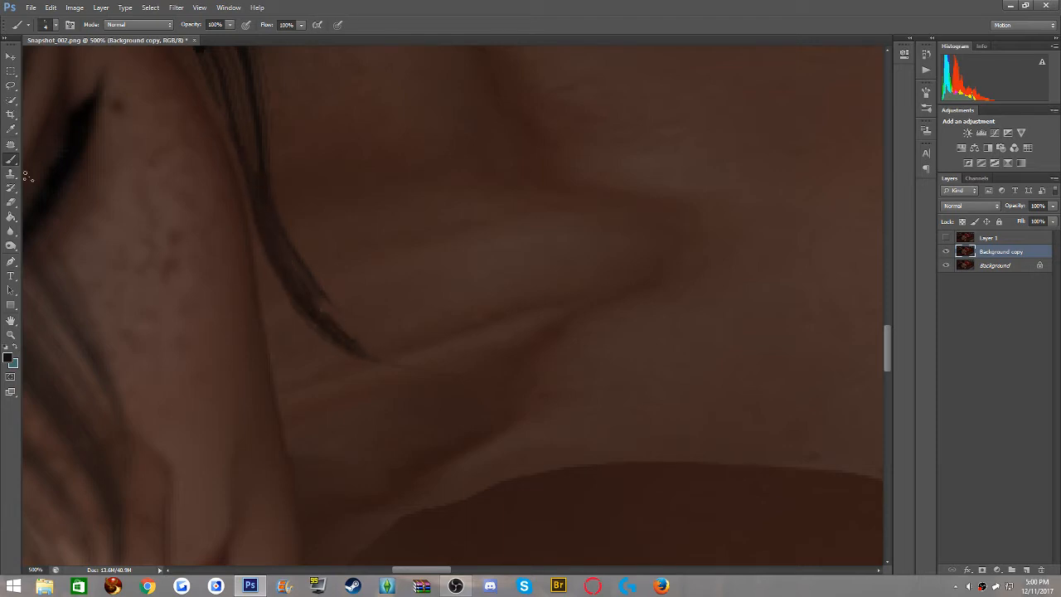
Set the Eraser to a scattered-dots brush tip reduced to about 7 px
{"action": "left_click", "coordinate": [10, 202]}
{"action": "left_click", "coordinate": [55, 25]}
{"action": "scroll", "coordinate": [104, 145], "scroll_direction": "down", "scroll_amount": 2}
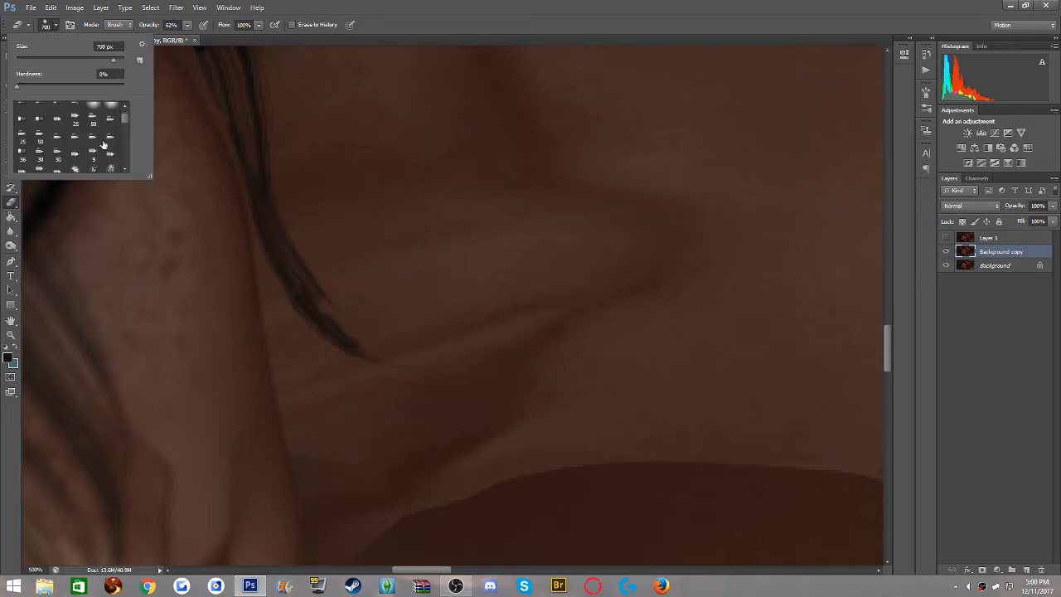
{"action": "scroll", "coordinate": [104, 145], "scroll_direction": "down", "scroll_amount": 6}
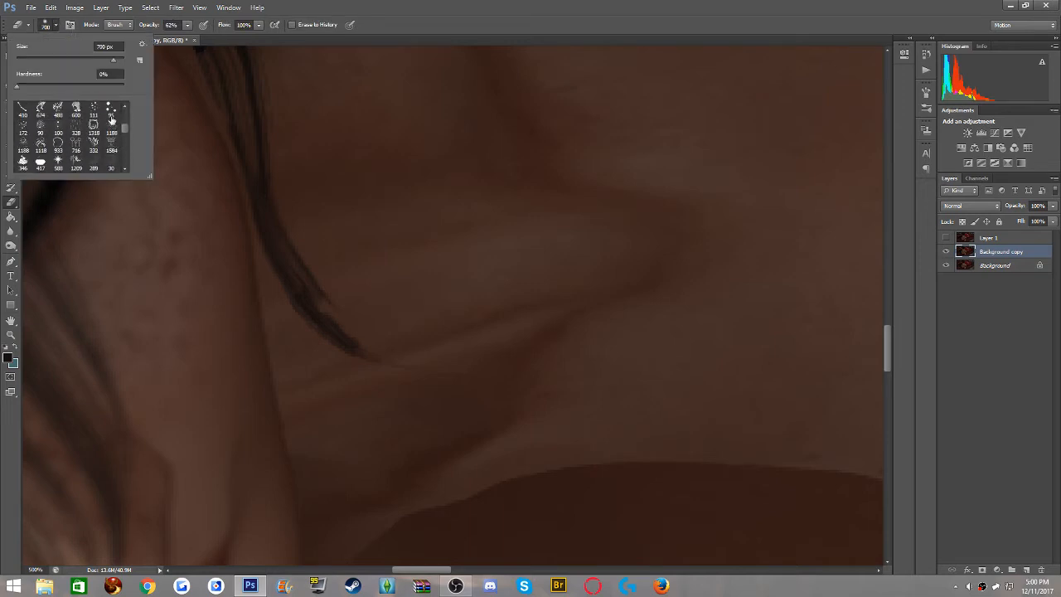
{"action": "left_click", "coordinate": [94, 109]}
{"action": "left_click", "coordinate": [554, 24]}
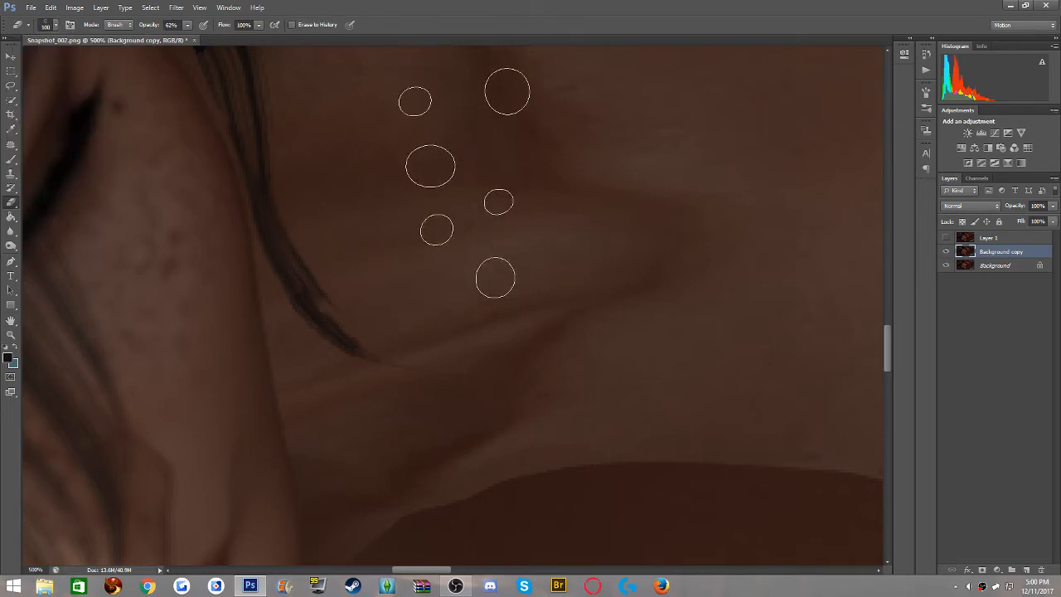
{"action": "key", "text": "bracketleft"}
{"action": "key", "text": "bracketleft"}
{"action": "key", "text": "bracketleft"}
{"action": "key", "text": "bracketleft"}
{"action": "key", "text": "bracketleft"}
{"action": "key", "text": "bracketleft"}
{"action": "key", "text": "bracketleft"}
{"action": "key", "text": "bracketleft"}
{"action": "key", "text": "bracketleft"}
{"action": "key", "text": "bracketleft"}
{"action": "key", "text": "bracketleft"}
{"action": "key", "text": "bracketleft"}
{"action": "key", "text": "bracketleft"}
{"action": "key", "text": "bracketleft"}
{"action": "key", "text": "bracketleft"}
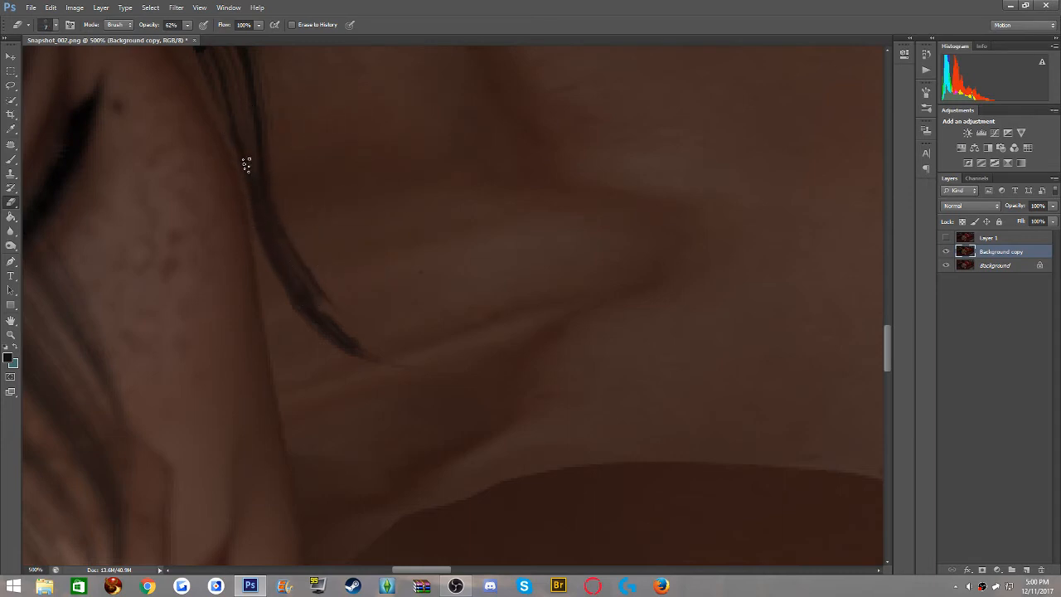
Reset the colours to black and white and soften the painted hair with the Blur tool at 40 px
{"action": "left_click", "coordinate": [6, 347]}
{"action": "left_click", "coordinate": [10, 232]}
{"action": "key", "text": "bracketleft"}
{"action": "key", "text": "bracketleft"}
{"action": "key", "text": "bracketleft"}
{"action": "key", "text": "bracketleft"}
{"action": "key", "text": "bracketleft"}
{"action": "key", "text": "bracketleft"}
{"action": "key", "text": "bracketleft"}
{"action": "key", "text": "bracketleft"}
{"action": "key", "text": "bracketleft"}
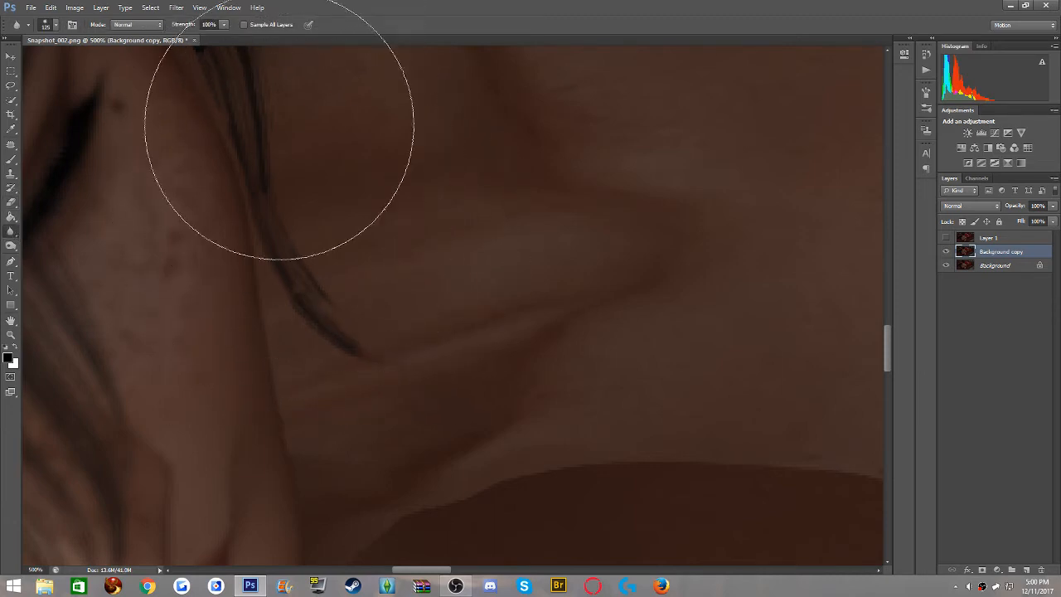
{"action": "scroll", "coordinate": [339, 215], "scroll_direction": "up", "scroll_amount": 3}
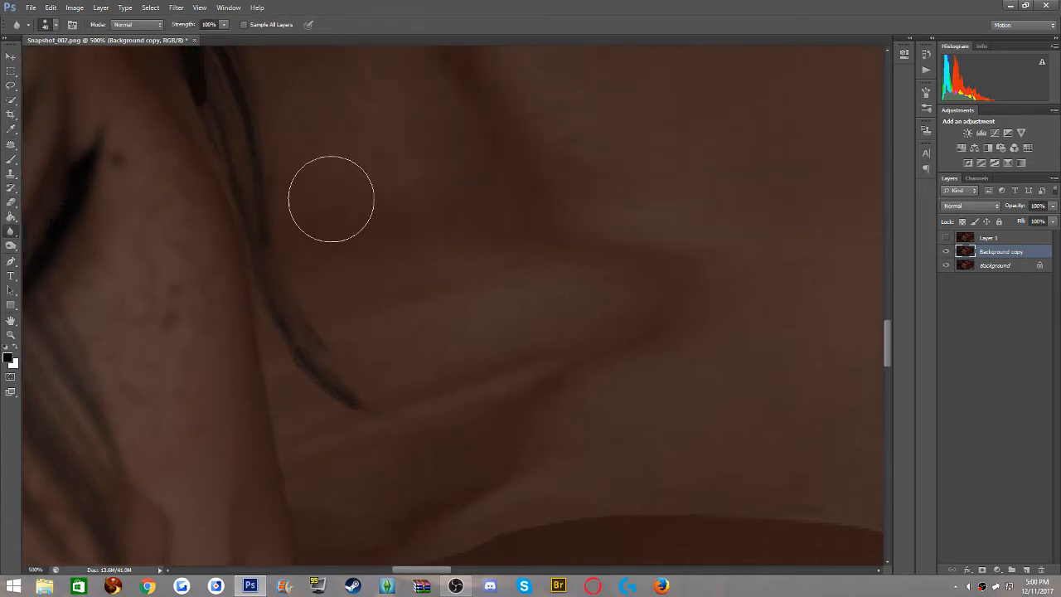
Paint black strands with the Brush tool along the hair lock down to its tip on the neck
{"action": "left_click", "coordinate": [11, 159]}
{"action": "left_click_drag", "start_coordinate": [224, 170], "coordinate": [258, 298]}
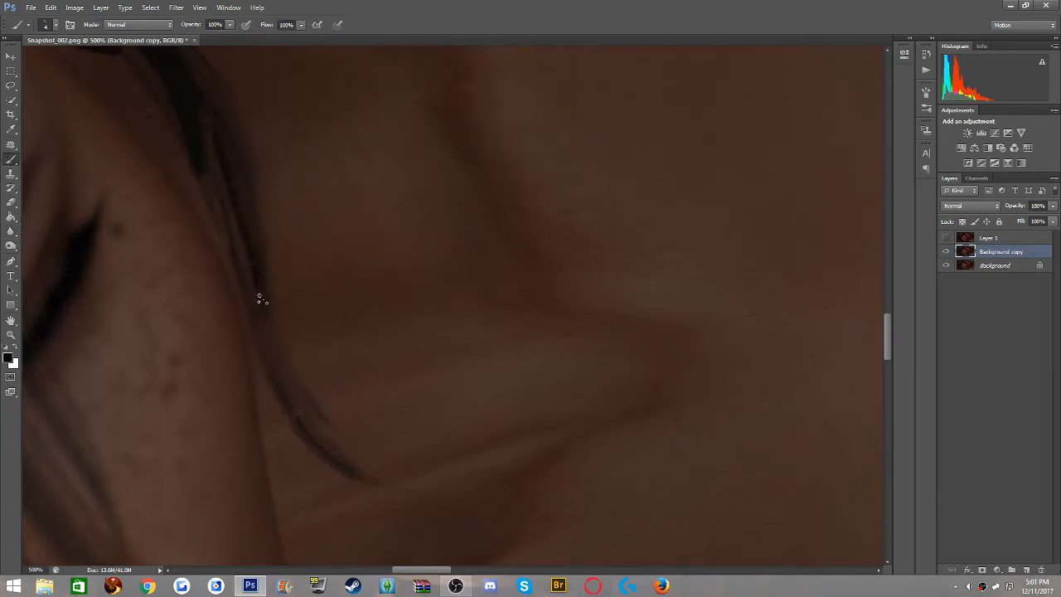
{"action": "left_click_drag", "start_coordinate": [279, 363], "coordinate": [356, 472]}
{"action": "left_click_drag", "start_coordinate": [300, 415], "coordinate": [262, 335]}
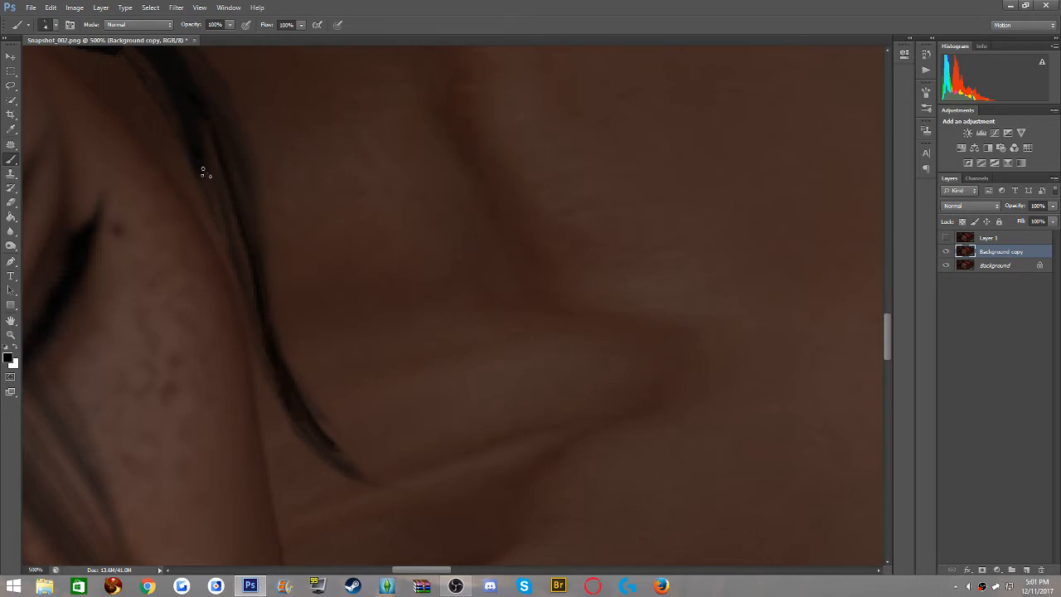
Blur the newly painted black strands along the whole length of the hair lock
{"action": "scroll", "coordinate": [247, 251], "scroll_direction": "up", "scroll_amount": 1}
{"action": "left_click", "coordinate": [11, 230]}
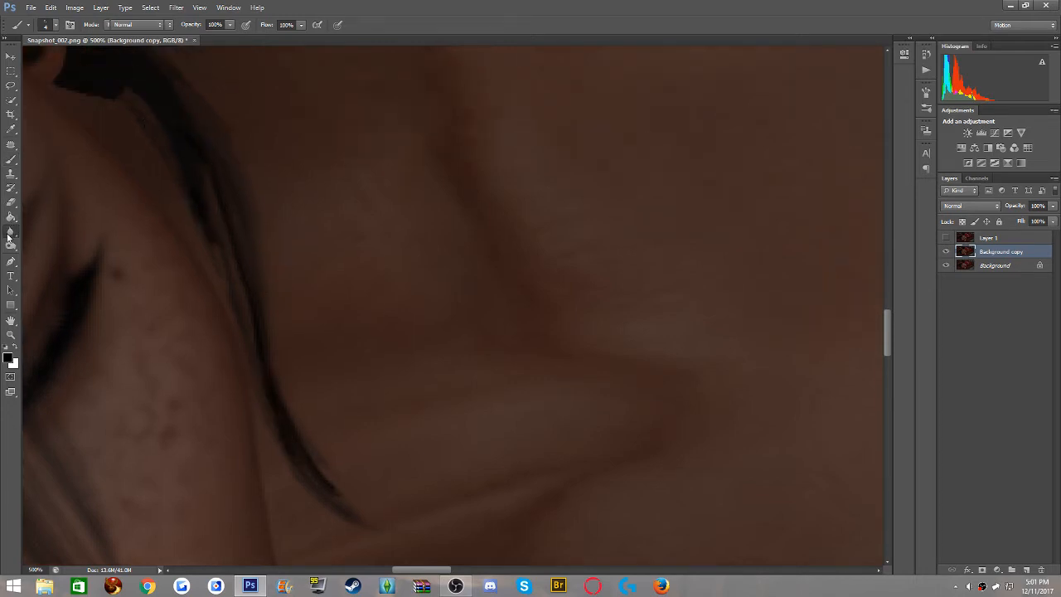
{"action": "mouse_move", "coordinate": [213, 124]}
{"action": "left_mouse_down"}
{"action": "mouse_move", "coordinate": [307, 346]}
{"action": "mouse_move", "coordinate": [305, 377]}
{"action": "mouse_move", "coordinate": [333, 382]}
{"action": "mouse_move", "coordinate": [352, 466]}
{"action": "mouse_move", "coordinate": [409, 475]}
{"action": "left_mouse_up"}
{"action": "scroll", "coordinate": [497, 423], "scroll_direction": "up", "scroll_amount": 1}
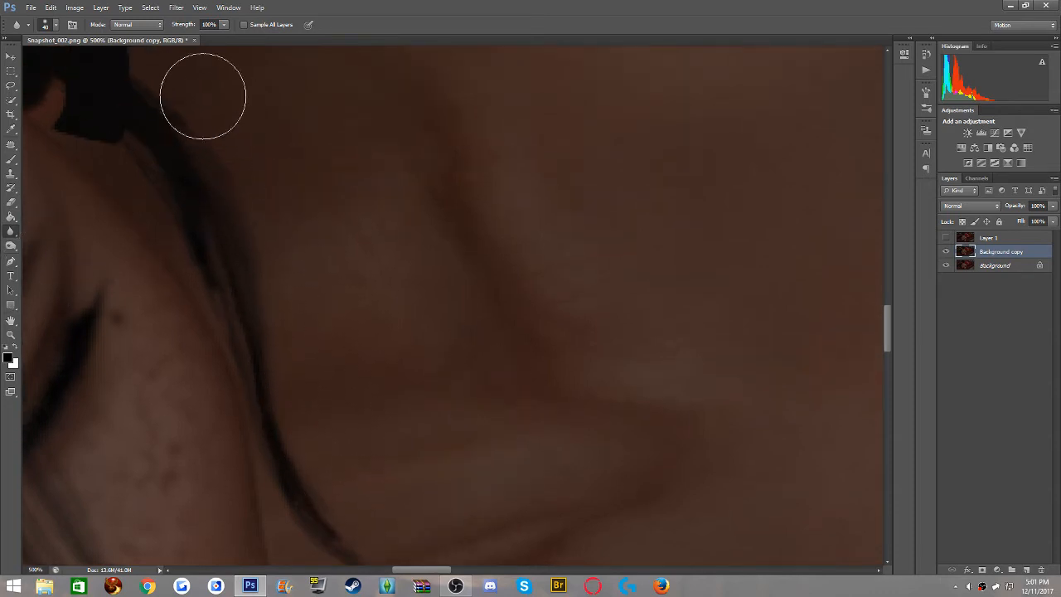
{"action": "scroll", "coordinate": [232, 256], "scroll_direction": "up", "scroll_amount": 5}
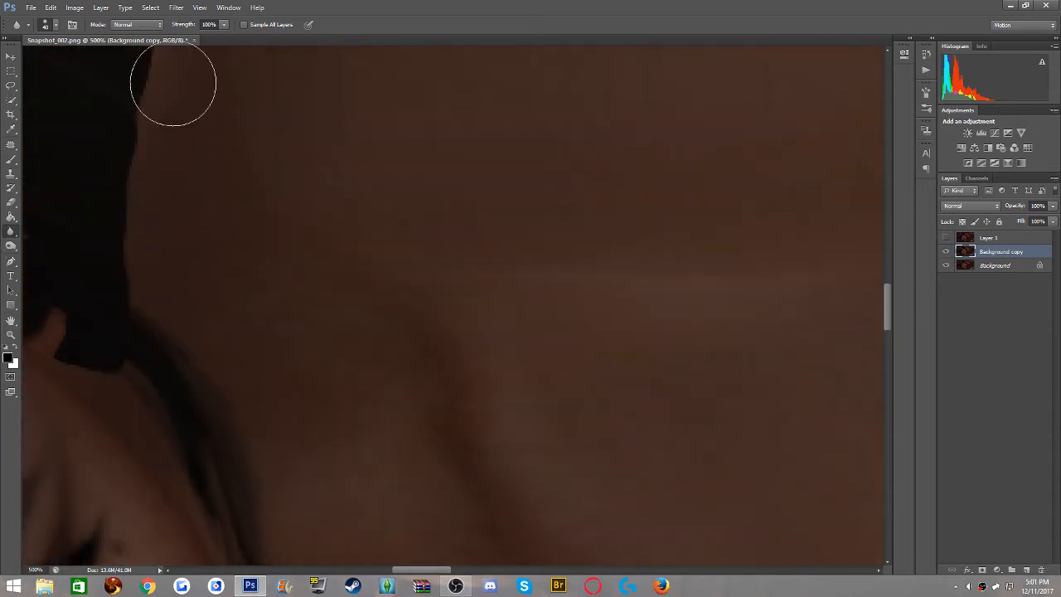
{"action": "scroll", "coordinate": [345, 233], "scroll_direction": "down", "scroll_amount": 10}
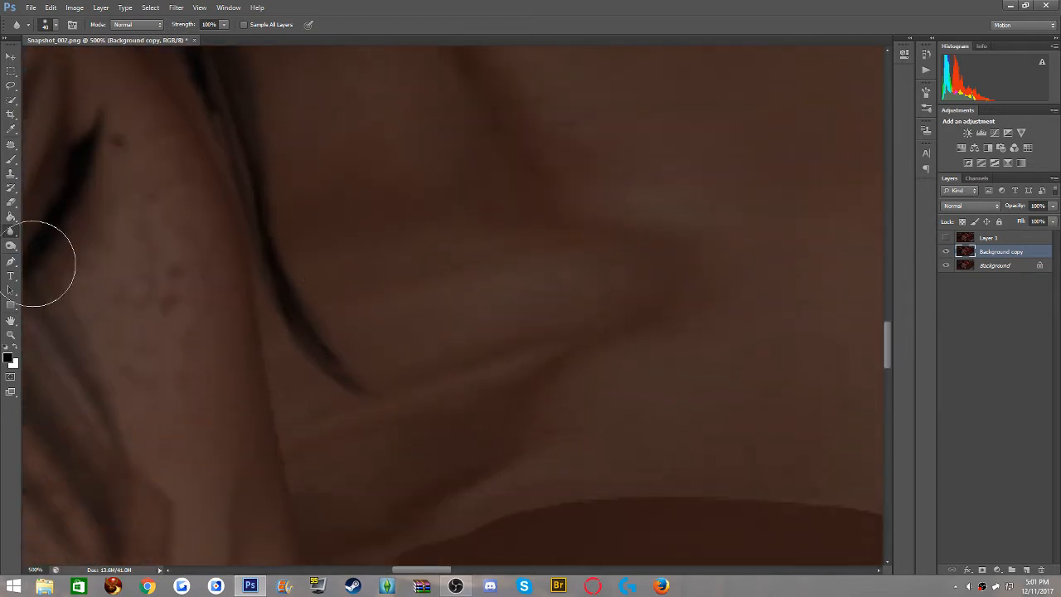
Show Layer 1 again and delete the Background copy layer
{"action": "left_click", "coordinate": [11, 334]}
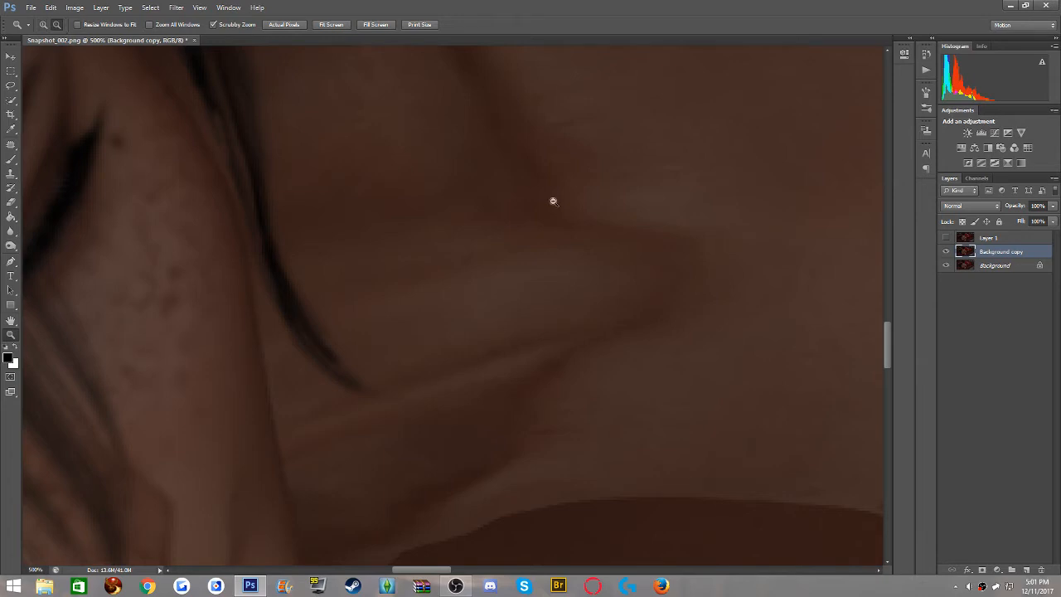
{"action": "left_click", "coordinate": [588, 206], "text": "alt"}
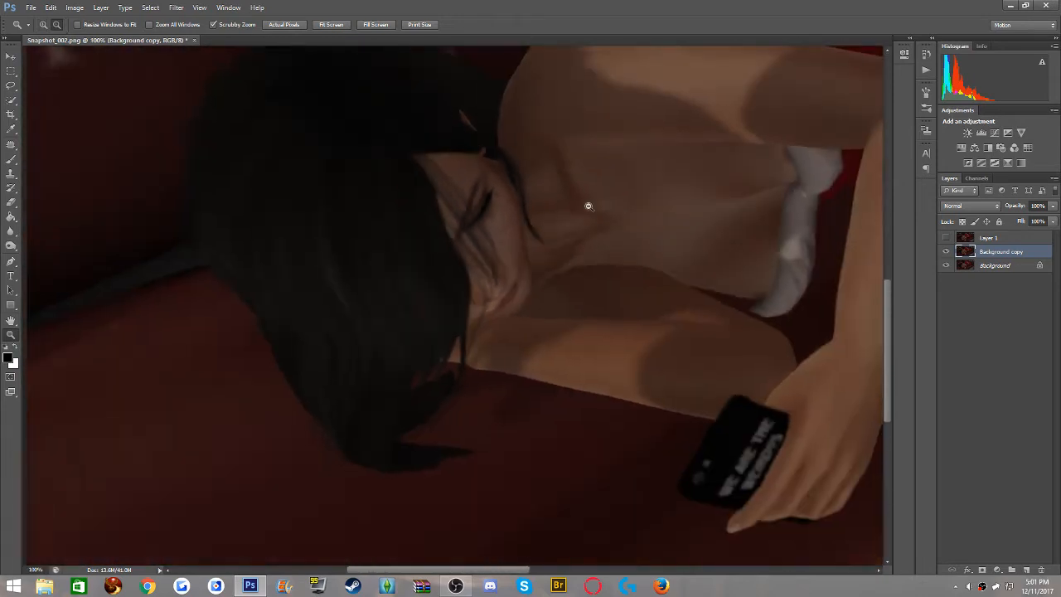
{"action": "left_click", "coordinate": [588, 206], "text": "alt"}
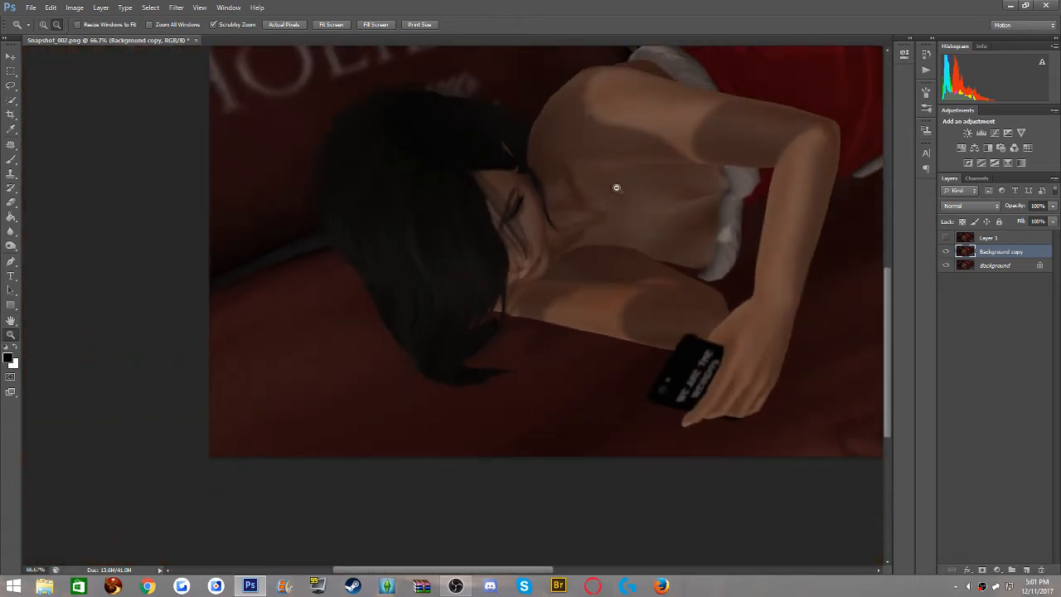
{"action": "left_click", "coordinate": [630, 178], "text": "alt"}
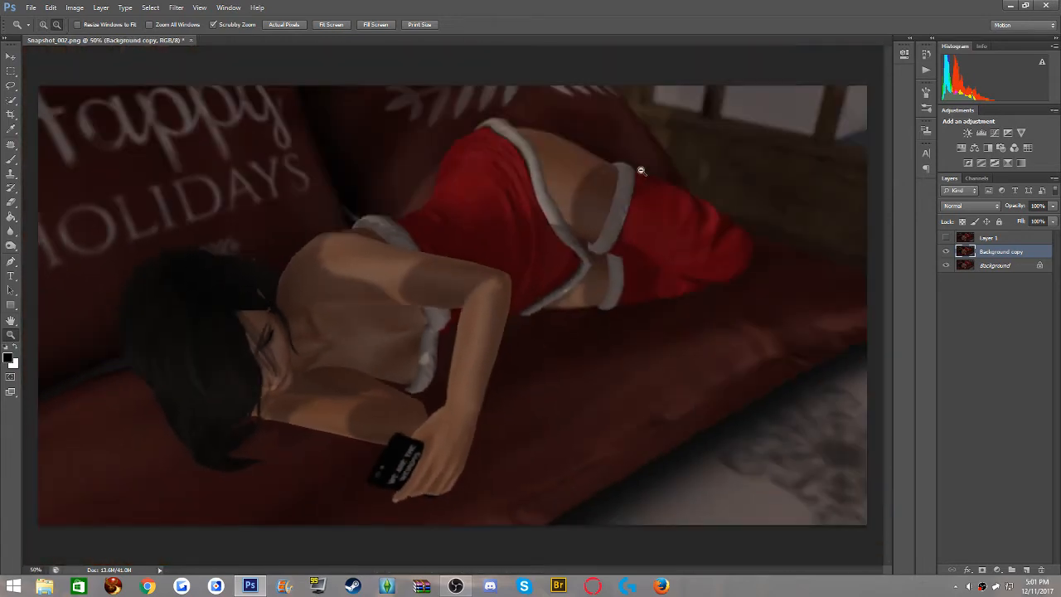
{"action": "left_click", "coordinate": [945, 238]}
{"action": "right_click", "coordinate": [951, 254]}
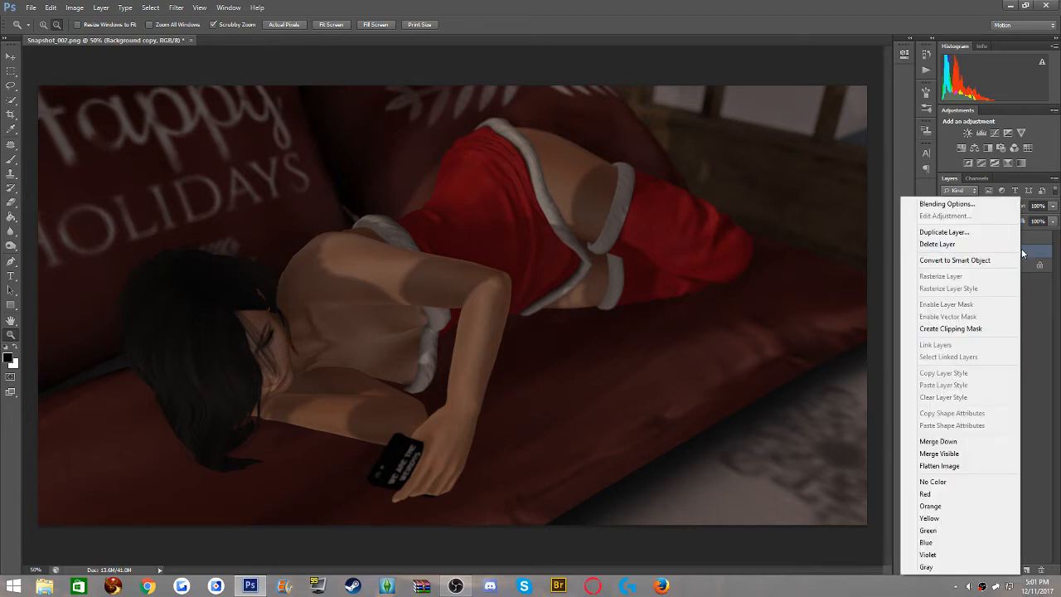
{"action": "left_click", "coordinate": [950, 241]}
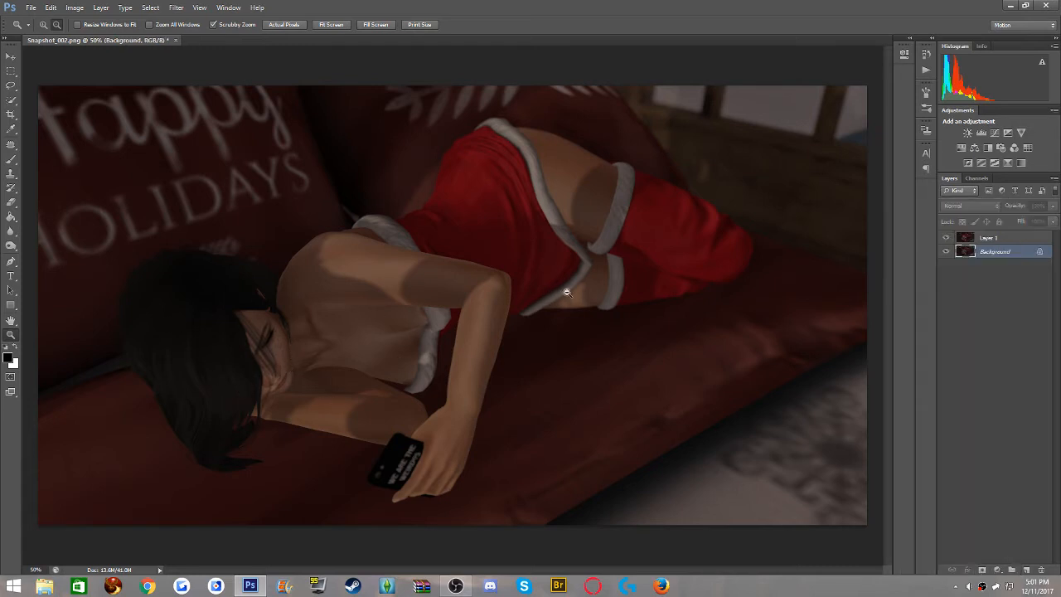
Lighten the figure's skin on Layer 1 using the Dodge tool with the Shadows range and 16% exposure
{"action": "left_click", "coordinate": [1004, 241]}
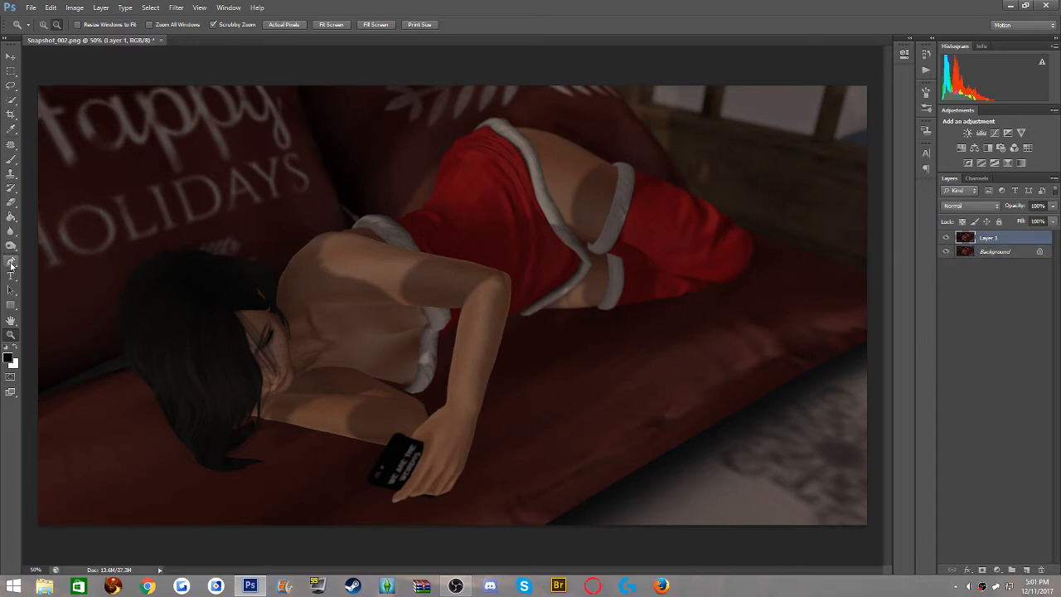
{"action": "left_click", "coordinate": [13, 245]}
{"action": "left_click", "coordinate": [51, 246]}
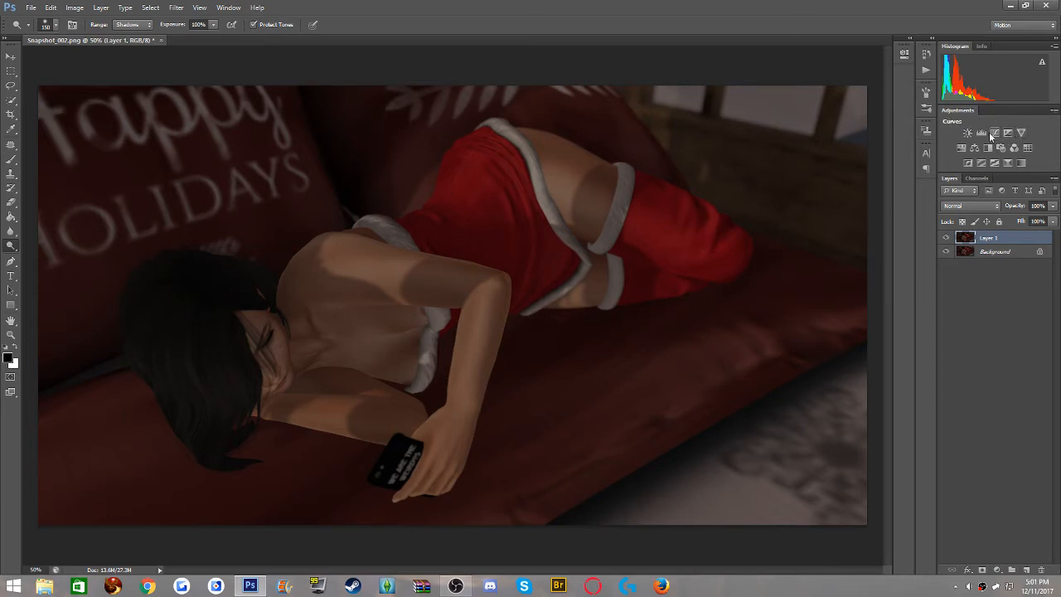
{"action": "left_click", "coordinate": [213, 24]}
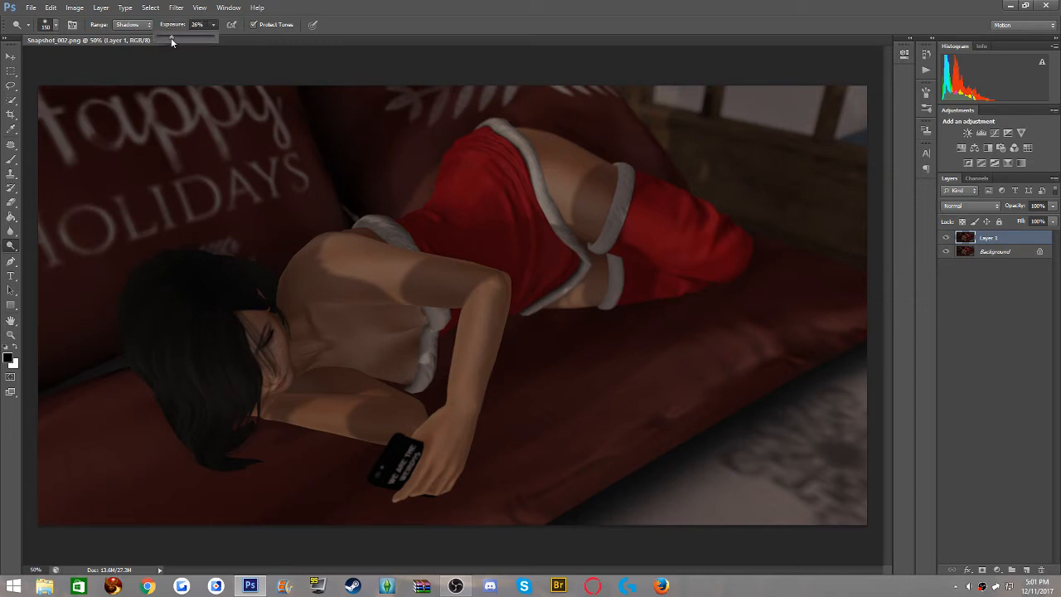
{"action": "left_click_drag", "start_coordinate": [171, 39], "coordinate": [165, 39]}
{"action": "left_click", "coordinate": [348, 271]}
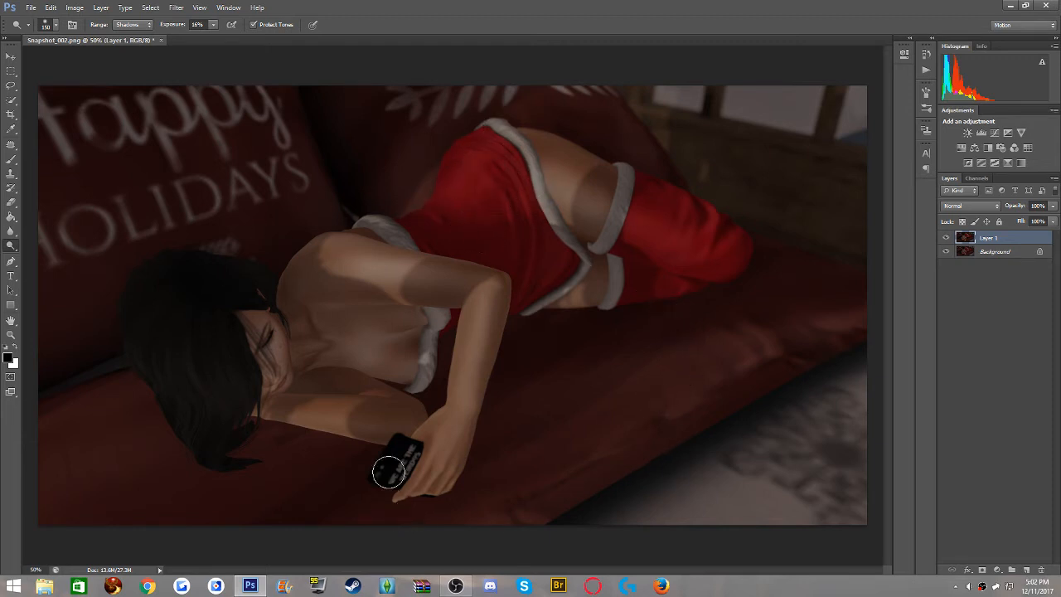
Dodge the highlights on the red outfit and the raised arm, varying the brush size and finishing at 125 px
{"action": "key", "text": "bracketright"}
{"action": "key", "text": "bracketright"}
{"action": "key", "text": "bracketright"}
{"action": "key", "text": "bracketright"}
{"action": "key", "text": "bracketright"}
{"action": "key", "text": "bracketleft"}
{"action": "key", "text": "bracketleft"}
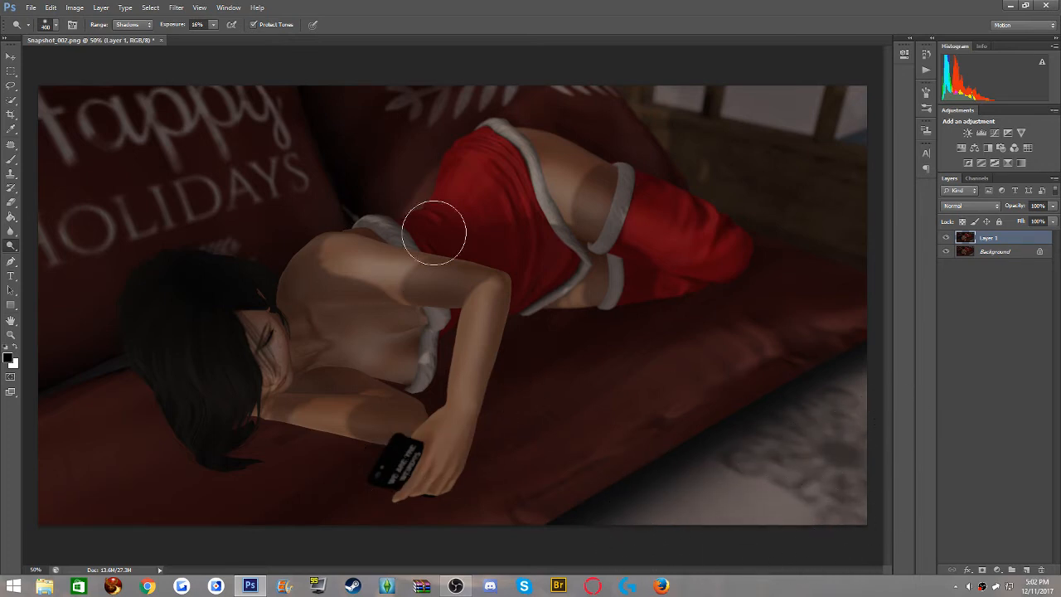
{"action": "key", "text": "bracketleft"}
{"action": "key", "text": "bracketleft"}
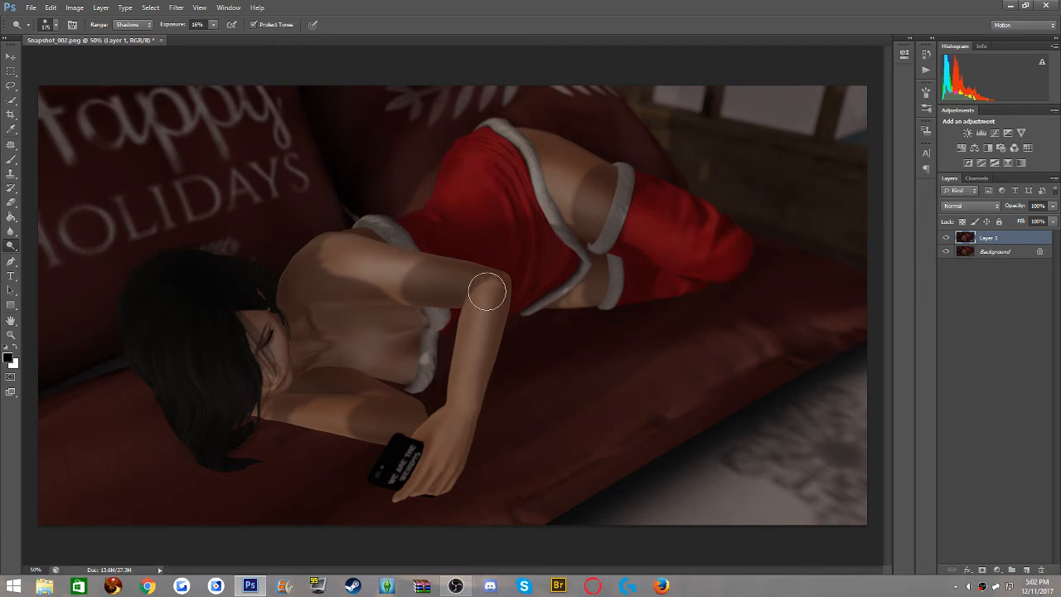
{"action": "key", "text": "bracketleft"}
{"action": "key", "text": "bracketleft"}
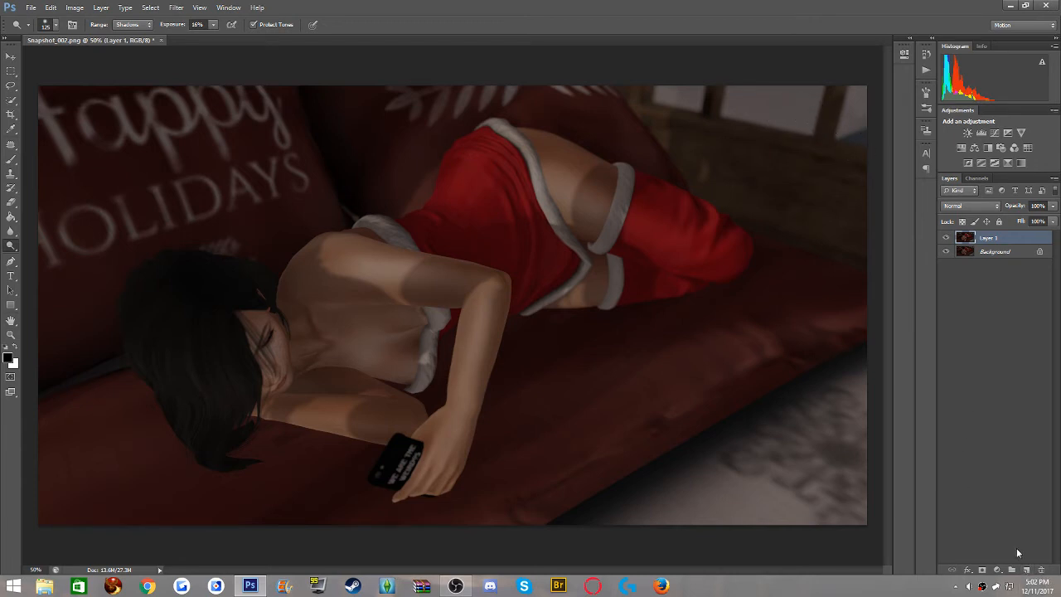
Duplicate Layer 1 and activate the Brush tool for the copy
{"action": "key", "text": "ctrl+j"}
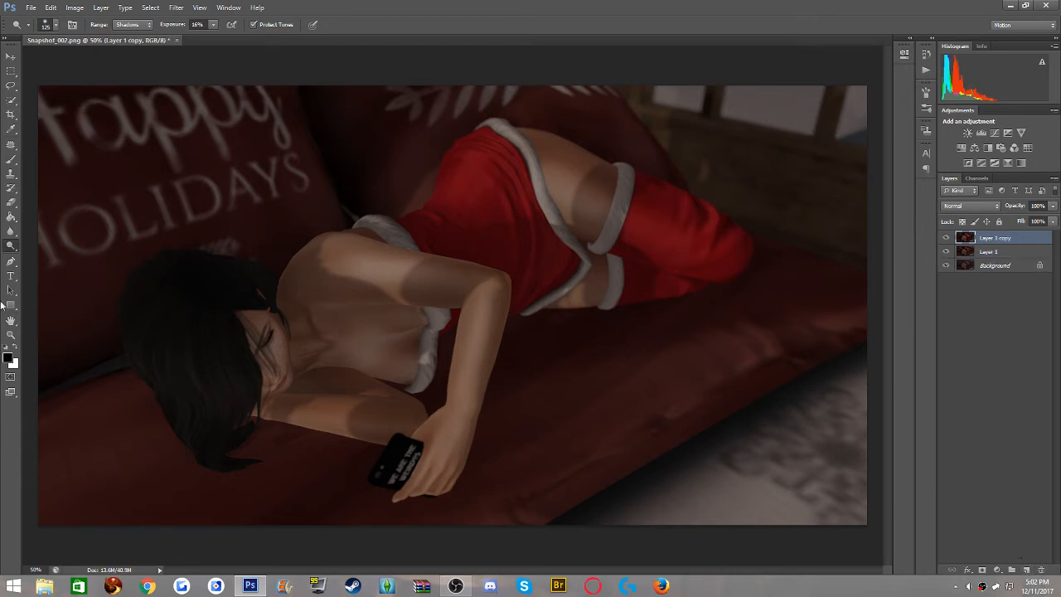
{"action": "left_click", "coordinate": [11, 159]}
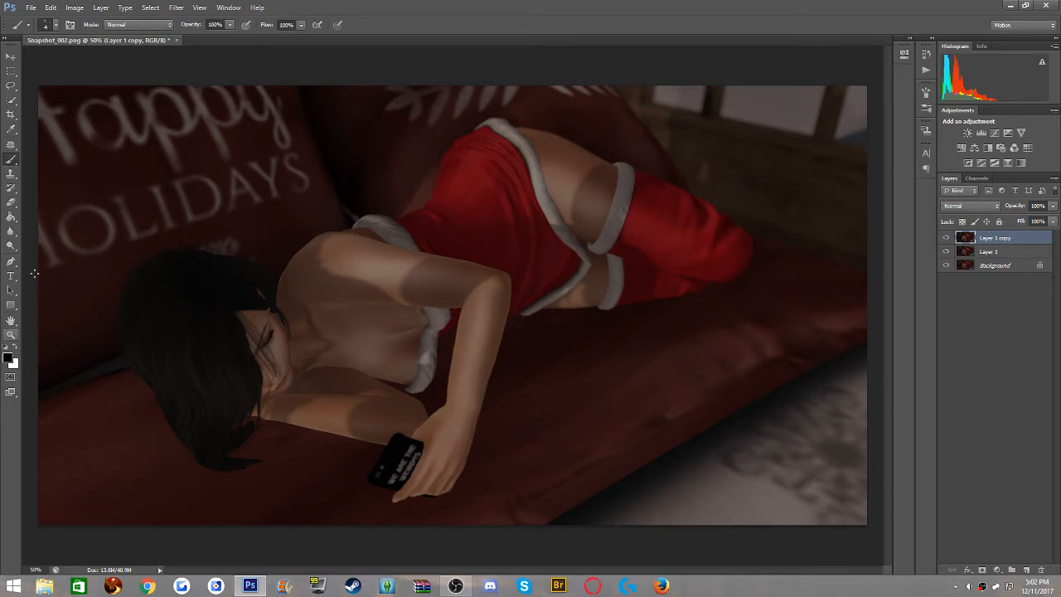
Set the brush to 700 px with Screen blending mode and 33% opacity
{"action": "left_click", "coordinate": [54, 29]}
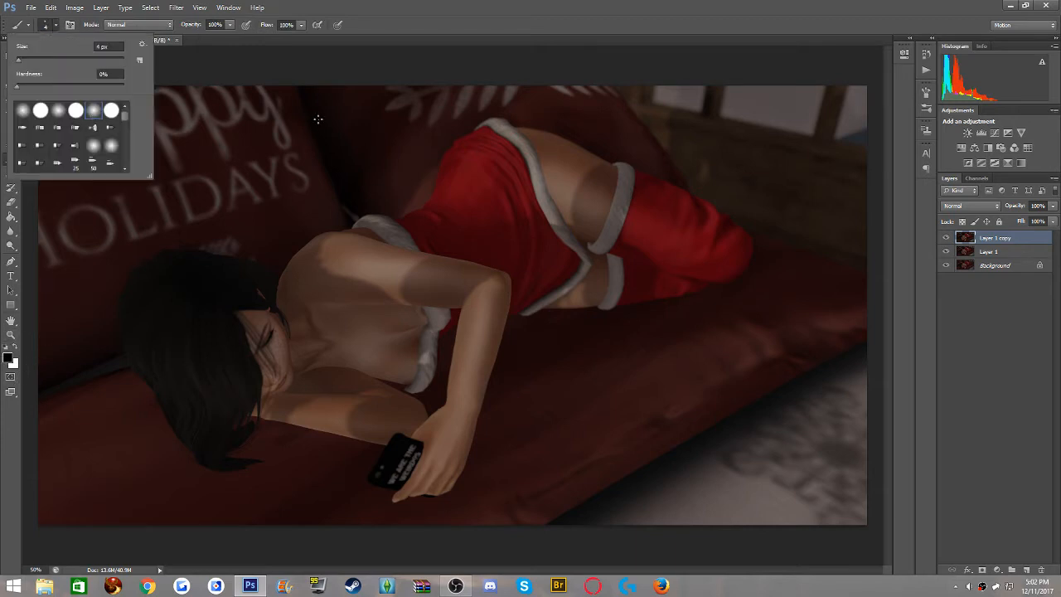
{"action": "left_click", "coordinate": [469, 65]}
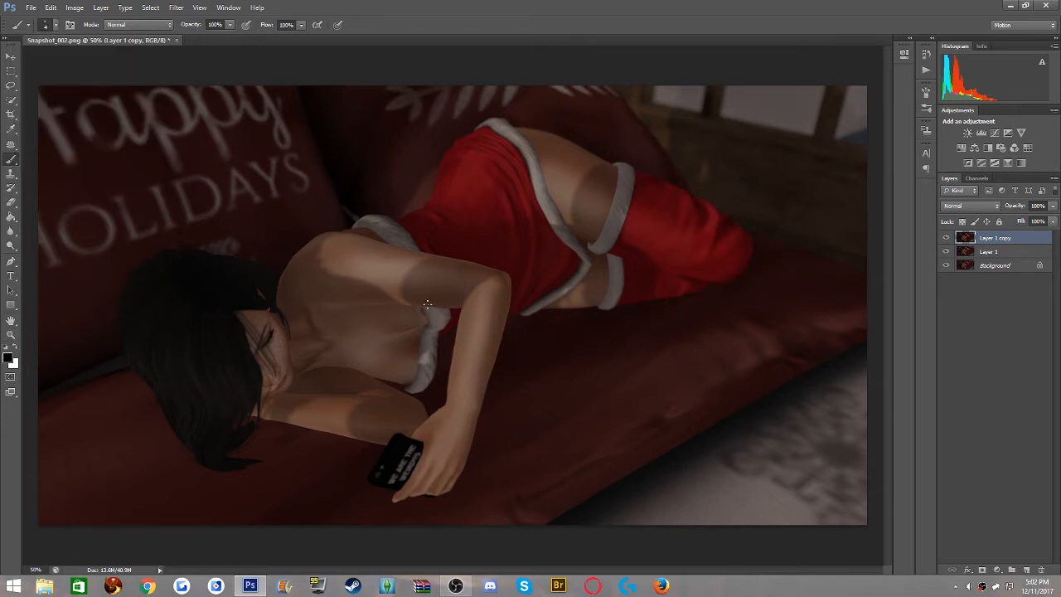
{"action": "key", "text": "bracketright"}
{"action": "key", "text": "bracketright"}
{"action": "key", "text": "bracketright"}
{"action": "key", "text": "bracketright"}
{"action": "key", "text": "bracketright"}
{"action": "key", "text": "bracketright"}
{"action": "key", "text": "bracketright"}
{"action": "key", "text": "bracketright"}
{"action": "key", "text": "bracketright"}
{"action": "key", "text": "bracketright"}
{"action": "key", "text": "bracketright"}
{"action": "key", "text": "bracketright"}
{"action": "key", "text": "bracketright"}
{"action": "key", "text": "bracketright"}
{"action": "key", "text": "bracketright"}
{"action": "key", "text": "bracketright"}
{"action": "key", "text": "bracketright"}
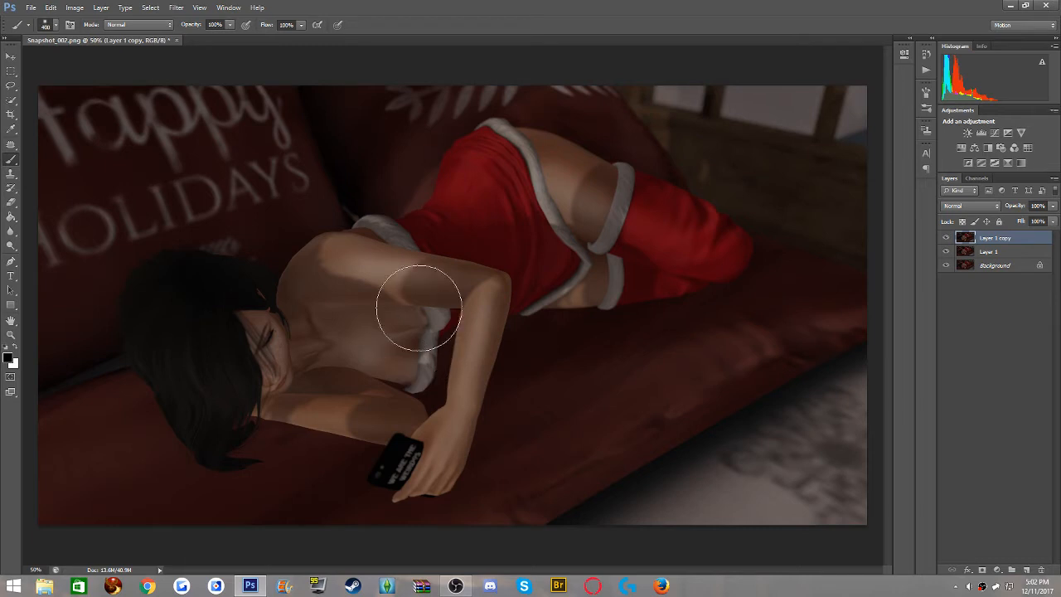
{"action": "key", "text": "bracketright"}
{"action": "key", "text": "bracketright"}
{"action": "key", "text": "bracketright"}
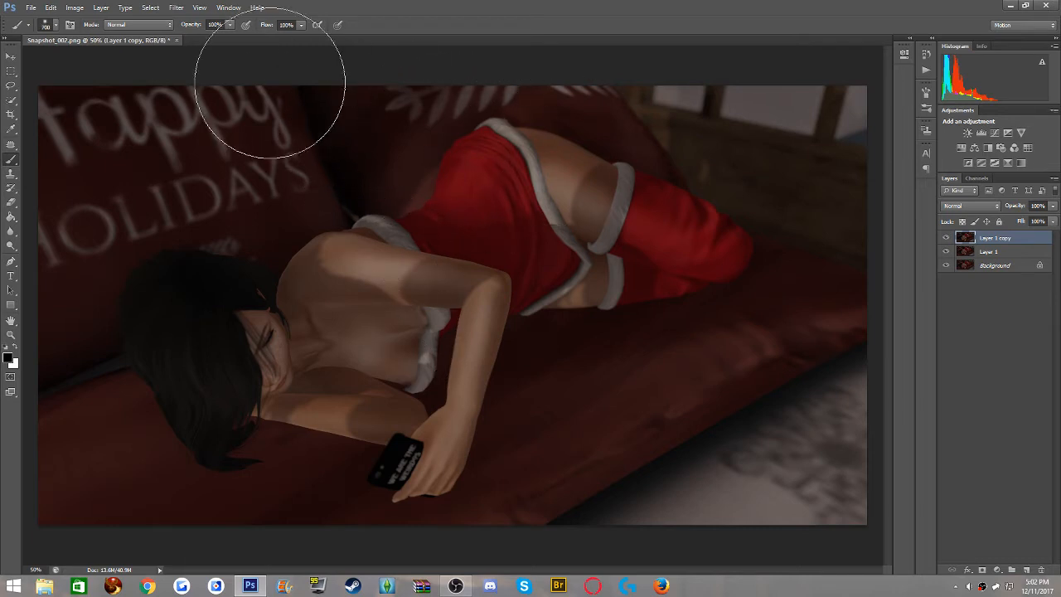
{"action": "left_click", "coordinate": [130, 29]}
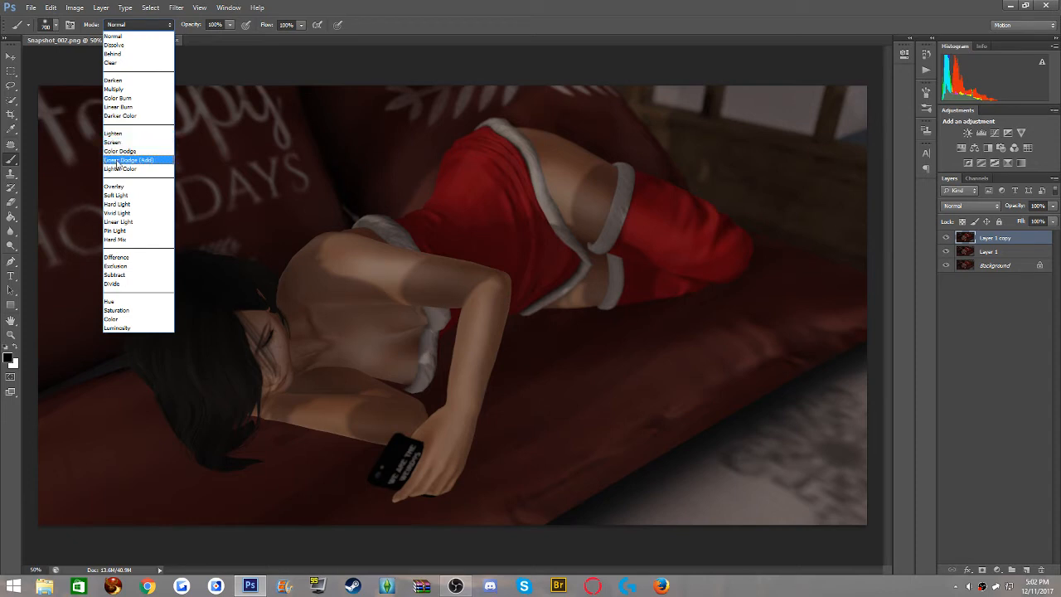
{"action": "left_click", "coordinate": [124, 116]}
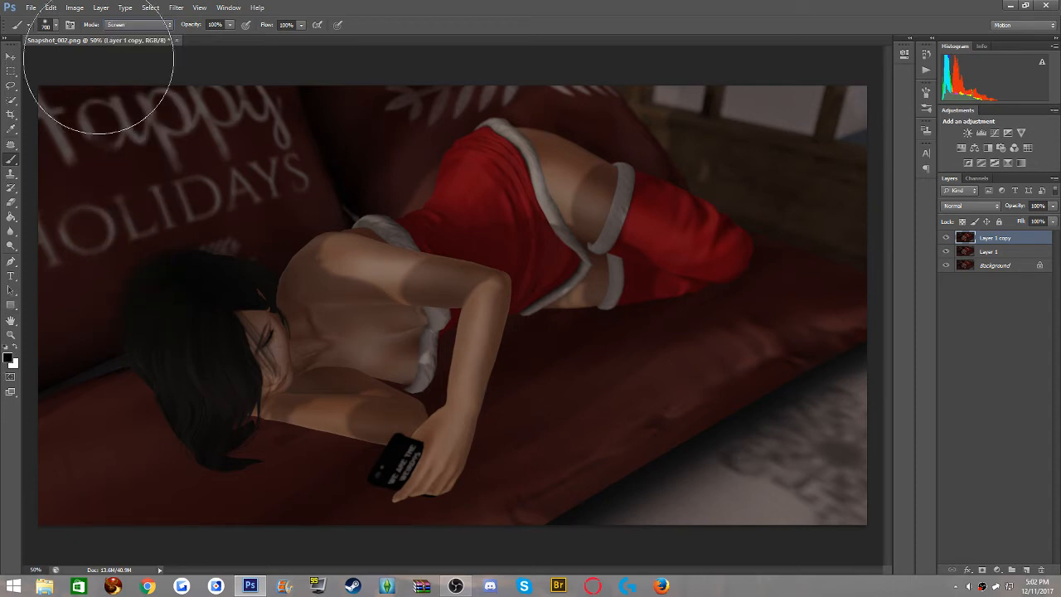
{"action": "left_click", "coordinate": [227, 27]}
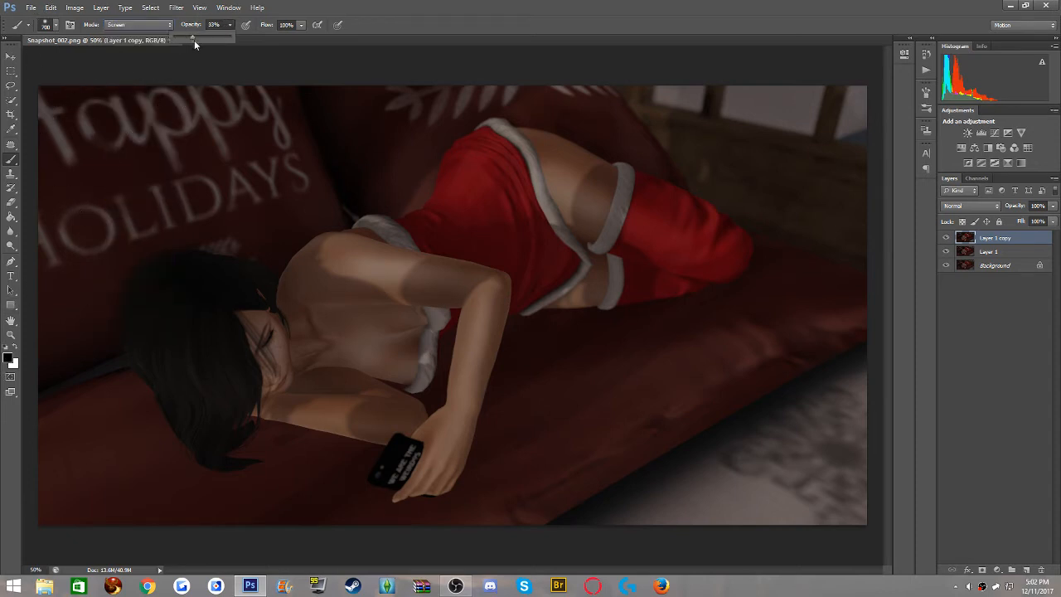
Sample the window's colour as the foreground colour, choose a lighter tint of it and brush a glow over the window area
{"action": "left_click", "coordinate": [8, 359]}
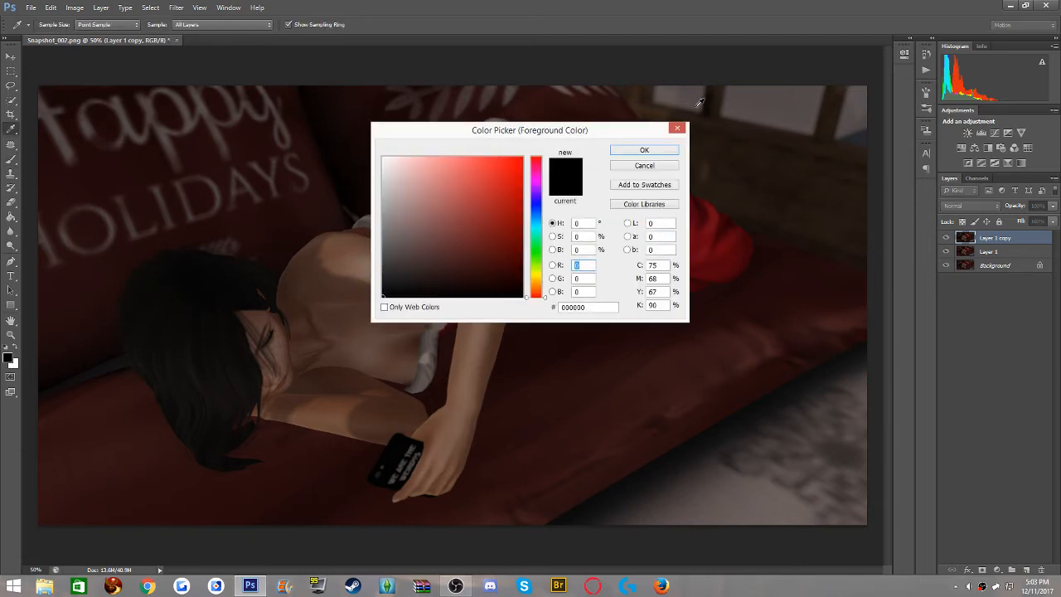
{"action": "left_click", "coordinate": [676, 89]}
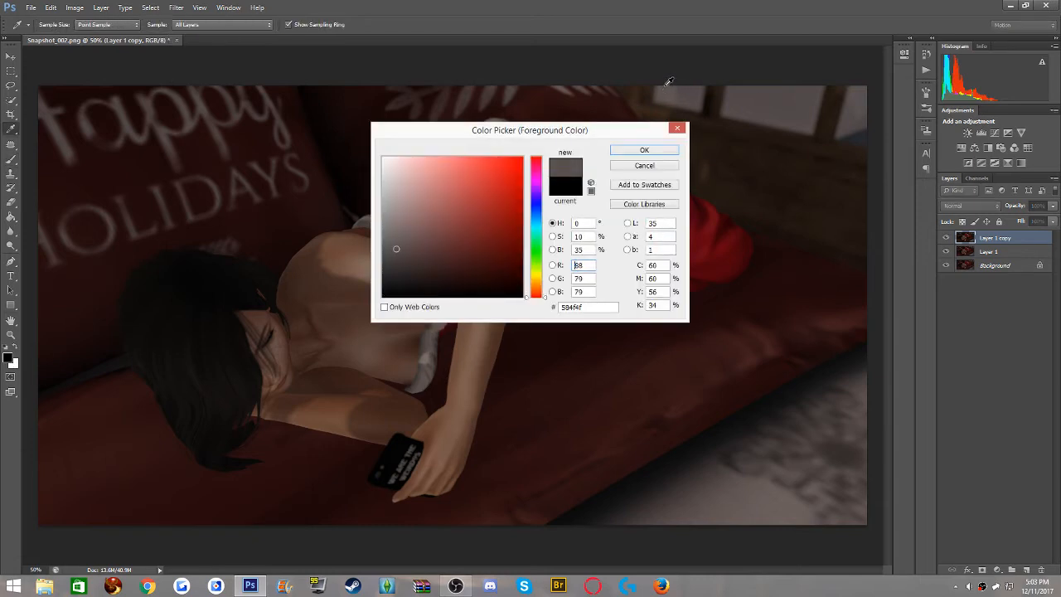
{"action": "left_click", "coordinate": [666, 99]}
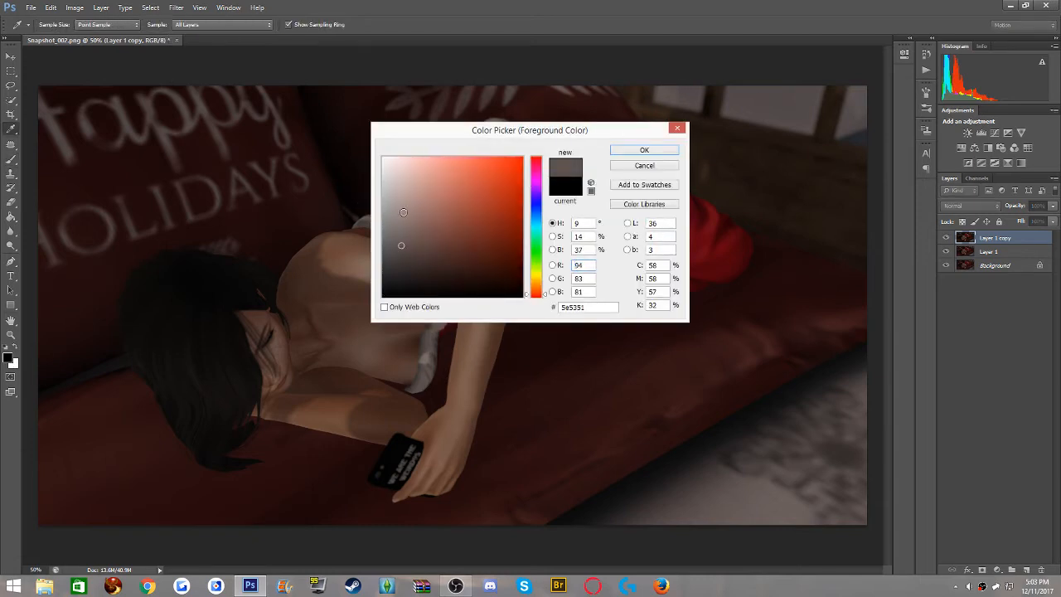
{"action": "left_click", "coordinate": [391, 201]}
{"action": "left_click", "coordinate": [640, 149]}
{"action": "key", "text": "b"}
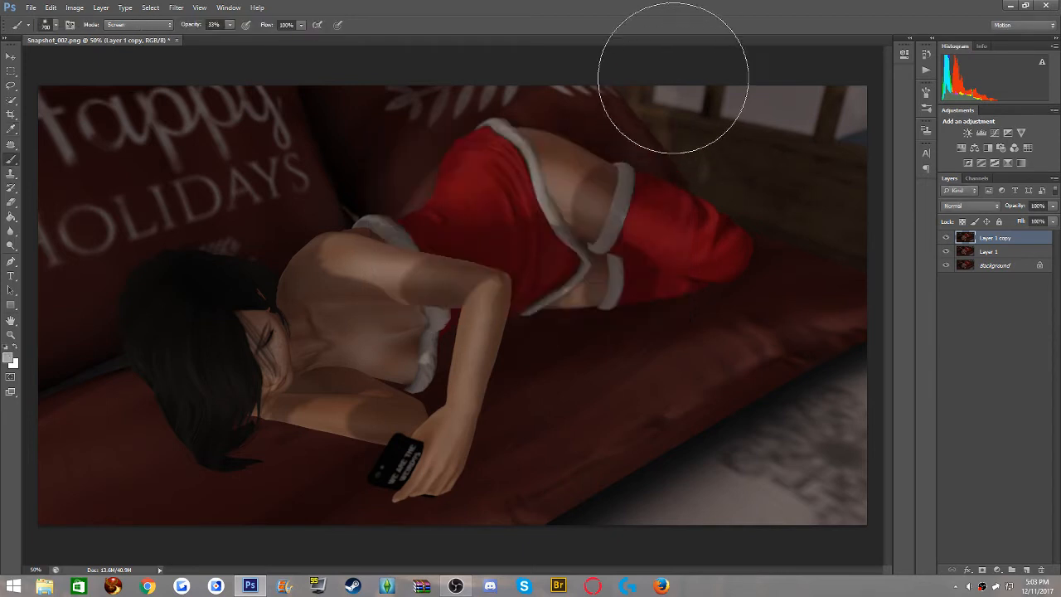
{"action": "mouse_move", "coordinate": [773, 84]}
{"action": "left_mouse_down"}
{"action": "mouse_move", "coordinate": [840, 99]}
{"action": "mouse_move", "coordinate": [855, 135]}
{"action": "mouse_move", "coordinate": [850, 121]}
{"action": "left_mouse_up"}
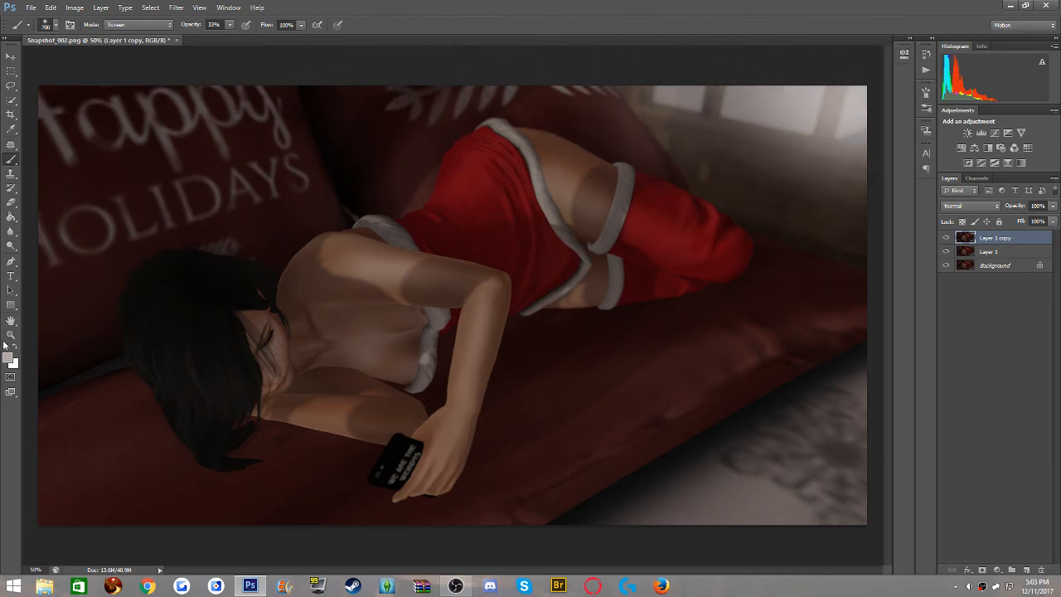
Outline the bluish-grey wedge at the lower corner of the rightmost window pane with the Patch tool
{"action": "left_click", "coordinate": [11, 335]}
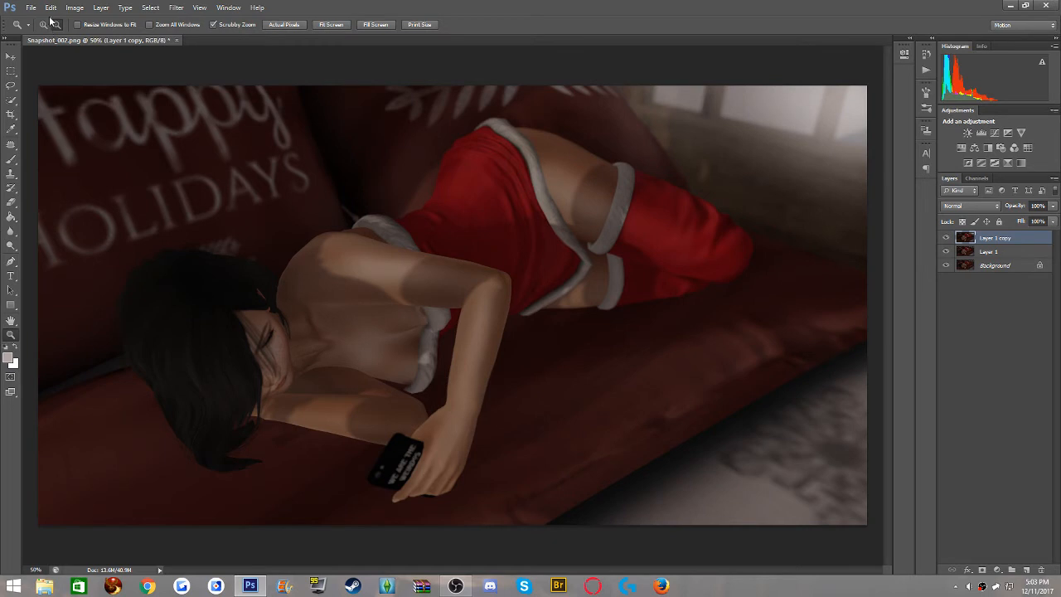
{"action": "left_click", "coordinate": [859, 128]}
{"action": "left_click", "coordinate": [858, 128]}
{"action": "left_click", "coordinate": [858, 127]}
{"action": "left_click", "coordinate": [858, 127]}
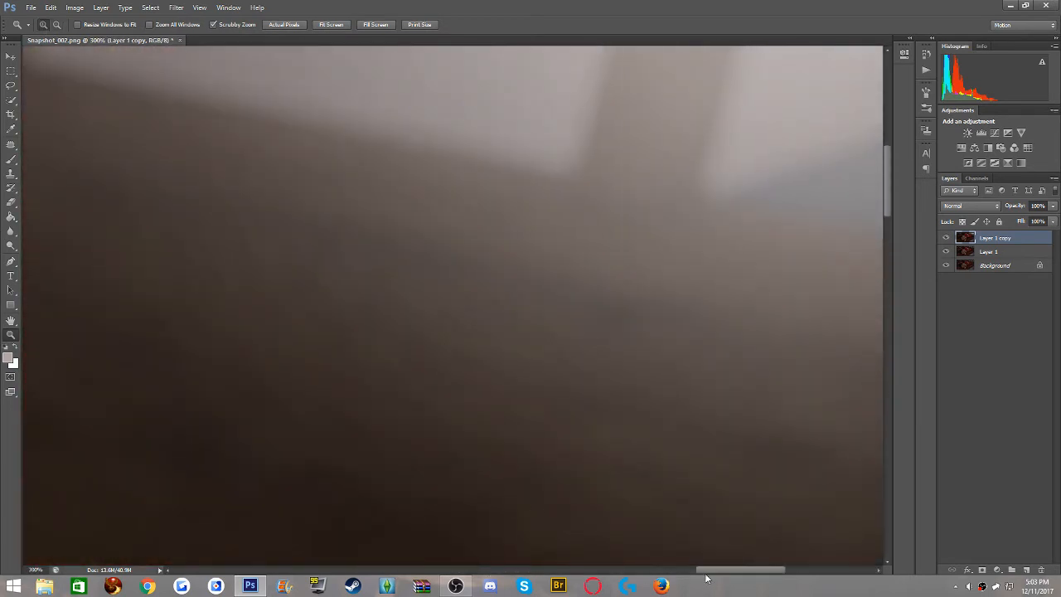
{"action": "left_click_drag", "start_coordinate": [706, 570], "coordinate": [745, 570]}
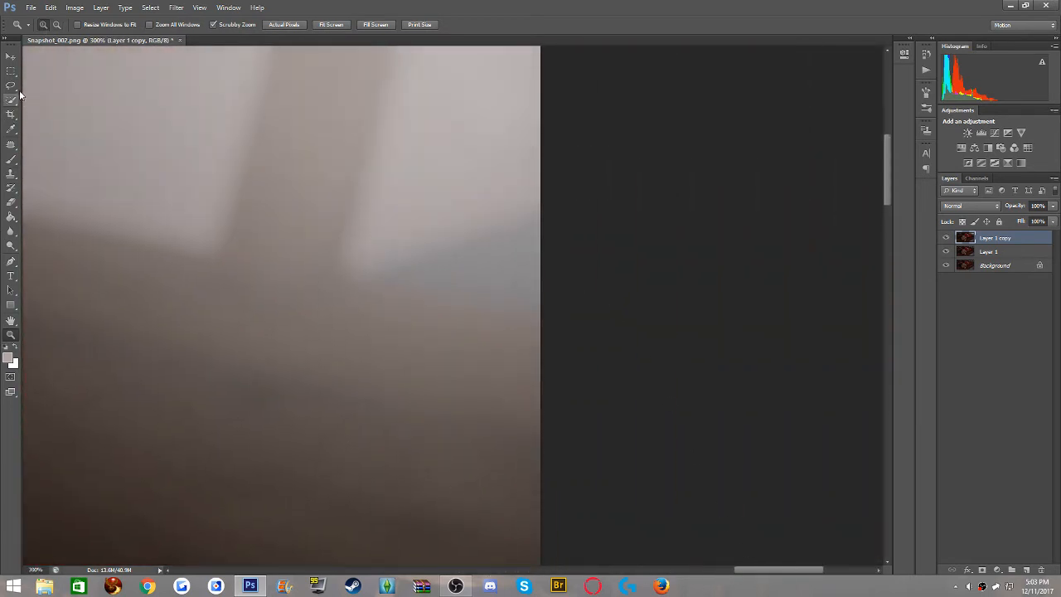
{"action": "left_click", "coordinate": [10, 144]}
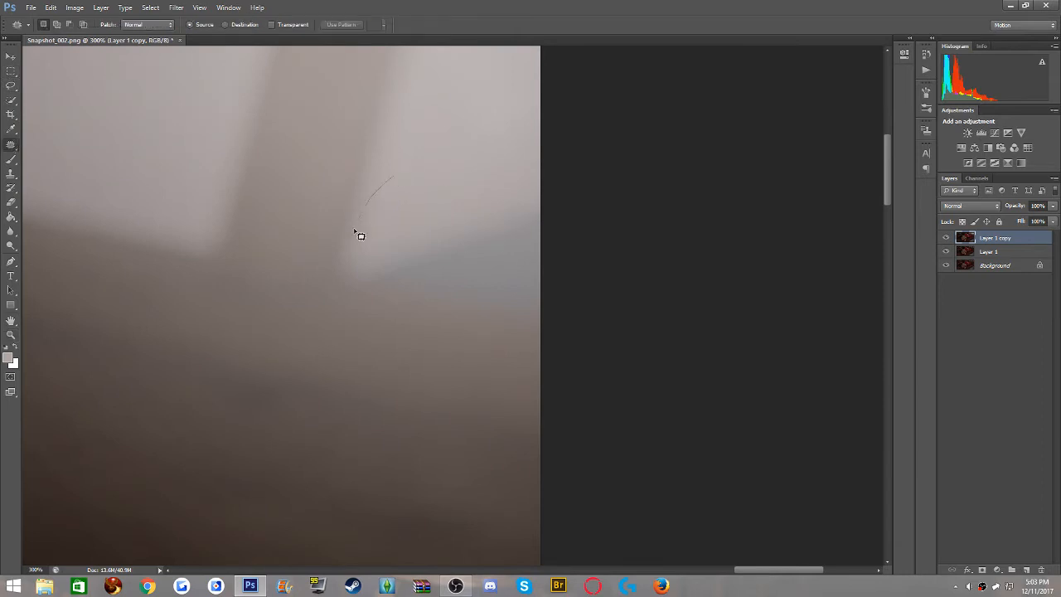
{"action": "left_click_drag", "start_coordinate": [577, 328], "coordinate": [577, 328]}
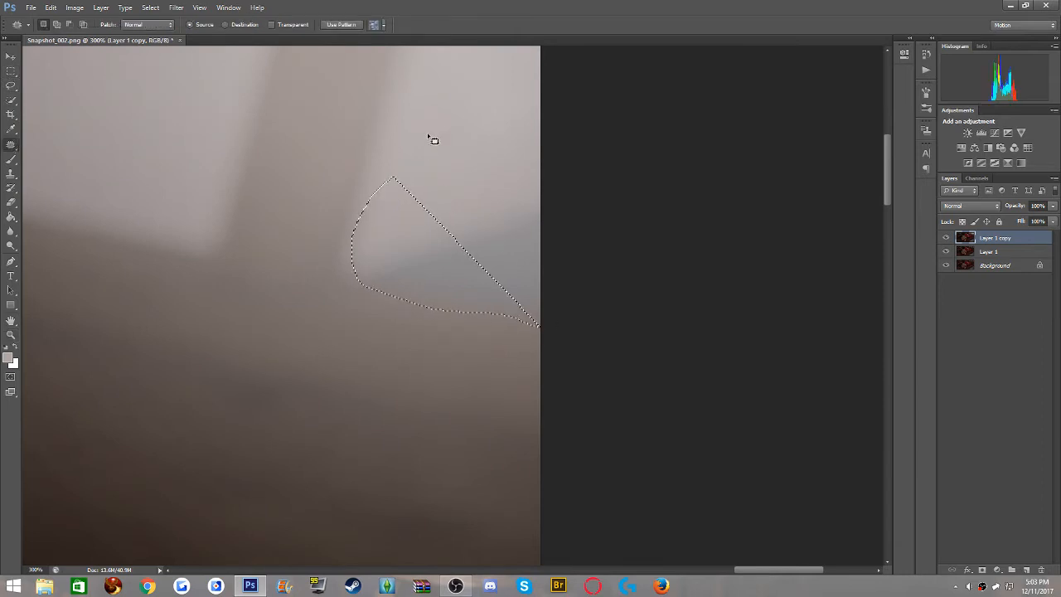
{"action": "left_click_drag", "start_coordinate": [372, 193], "coordinate": [373, 240]}
{"action": "left_click_drag", "start_coordinate": [517, 315], "coordinate": [591, 165]}
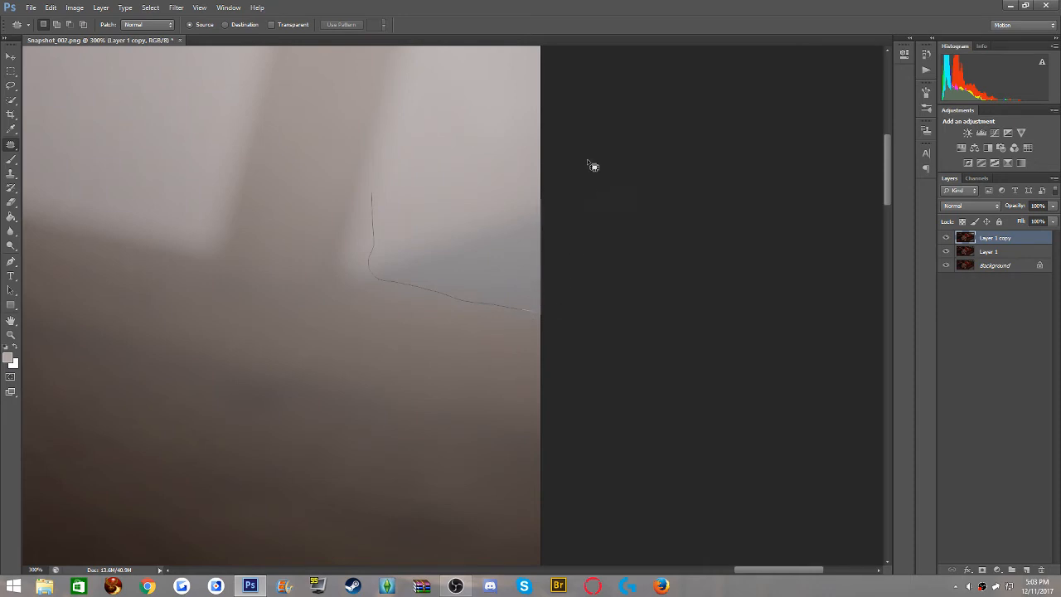
{"action": "left_click_drag", "start_coordinate": [447, 162], "coordinate": [445, 159]}
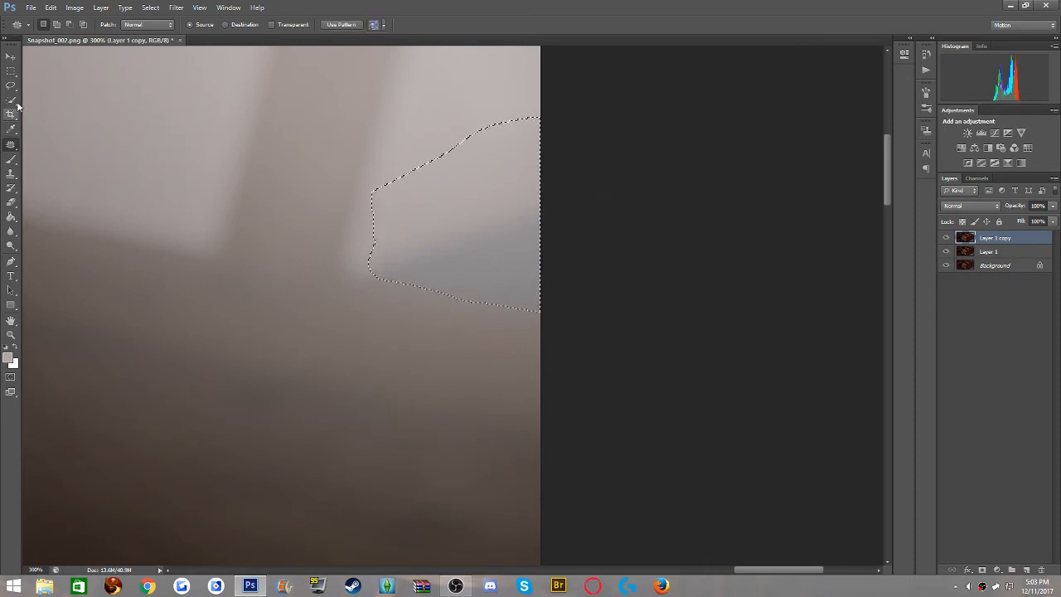
Reduce the brush to 70 px and lighten the selected bluish-grey area of the window pane
{"action": "left_click", "coordinate": [11, 56]}
{"action": "scroll", "coordinate": [461, 284], "scroll_direction": "up", "scroll_amount": 3}
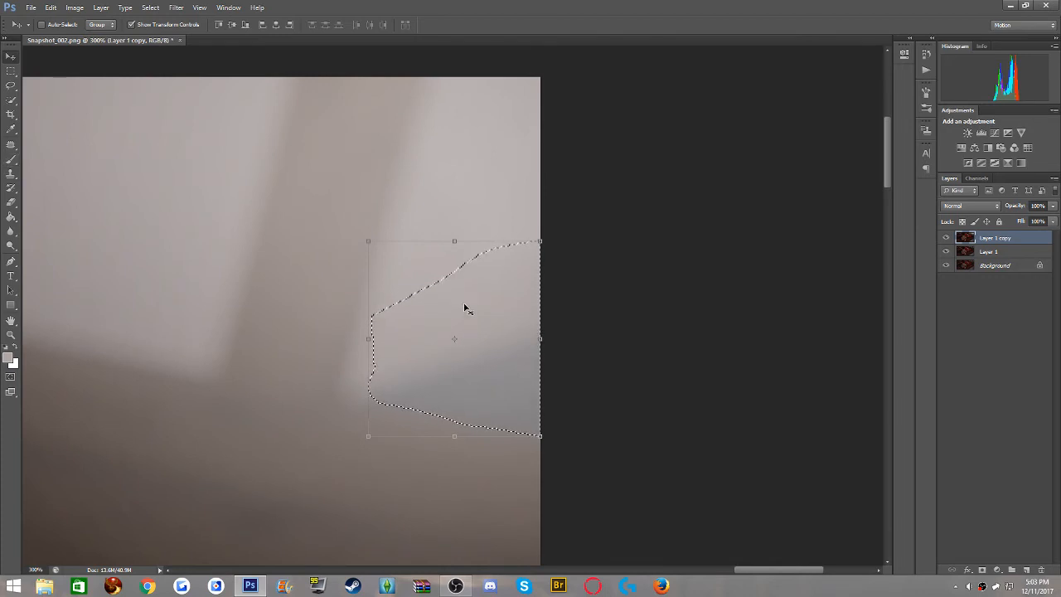
{"action": "left_click", "coordinate": [10, 159]}
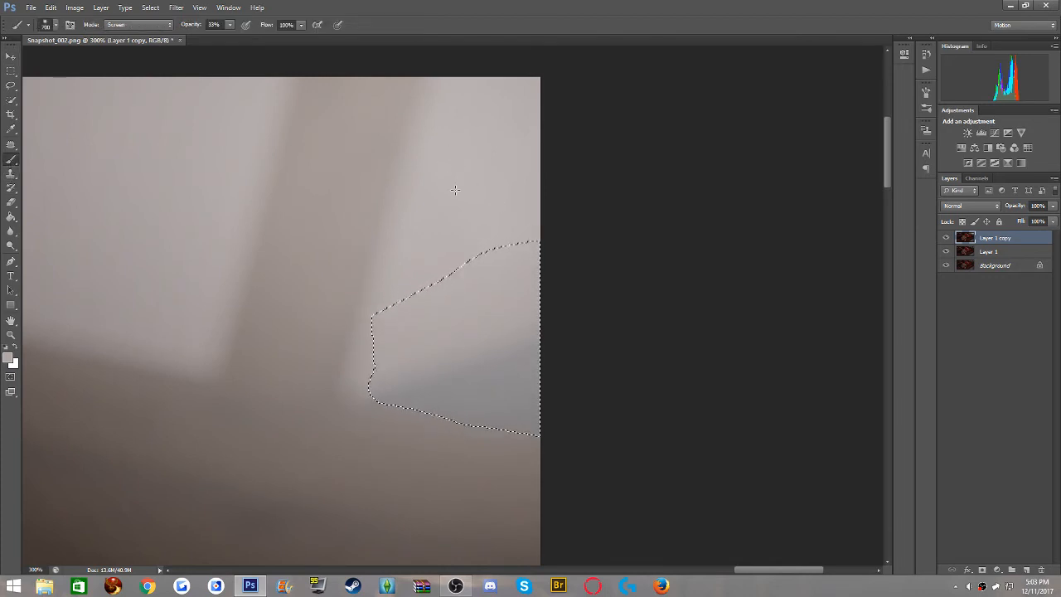
{"action": "key", "text": "bracketleft"}
{"action": "key", "text": "bracketleft"}
{"action": "key", "text": "bracketleft"}
{"action": "key", "text": "bracketleft"}
{"action": "key", "text": "bracketleft"}
{"action": "key", "text": "bracketleft"}
{"action": "key", "text": "bracketleft"}
{"action": "key", "text": "bracketleft"}
{"action": "key", "text": "bracketleft"}
{"action": "key", "text": "bracketleft"}
{"action": "key", "text": "bracketleft"}
{"action": "key", "text": "bracketleft"}
{"action": "key", "text": "bracketleft"}
{"action": "mouse_move", "coordinate": [495, 340]}
{"action": "left_mouse_down"}
{"action": "mouse_move", "coordinate": [539, 373]}
{"action": "mouse_move", "coordinate": [377, 366]}
{"action": "mouse_move", "coordinate": [555, 381]}
{"action": "left_mouse_up"}
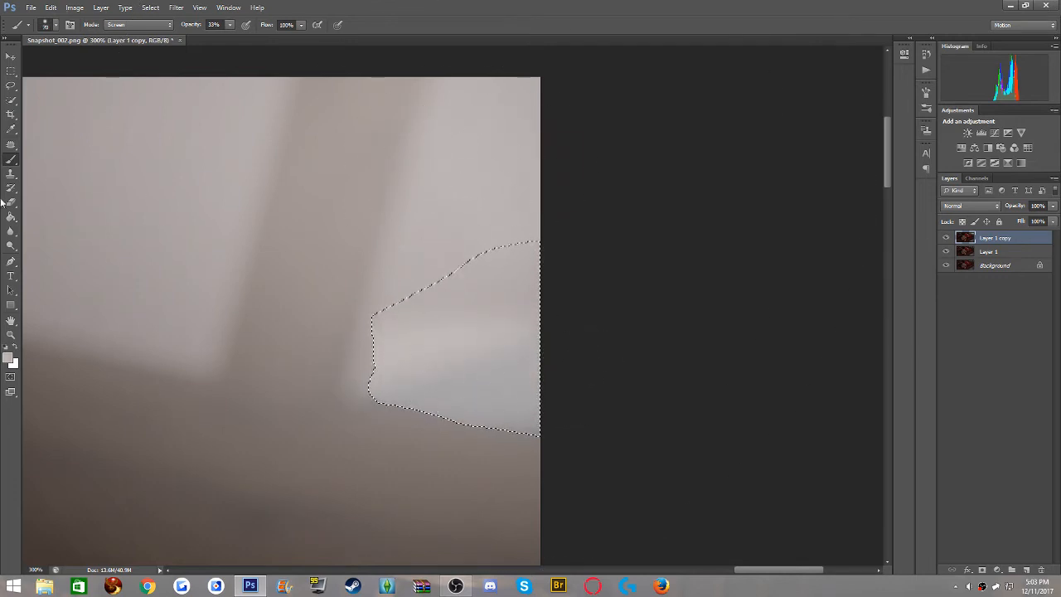
Deselect the area and patch the hard edges around the lightened wedge along the window frame and sill
{"action": "left_click", "coordinate": [12, 146]}
{"action": "key", "text": "ctrl+d"}
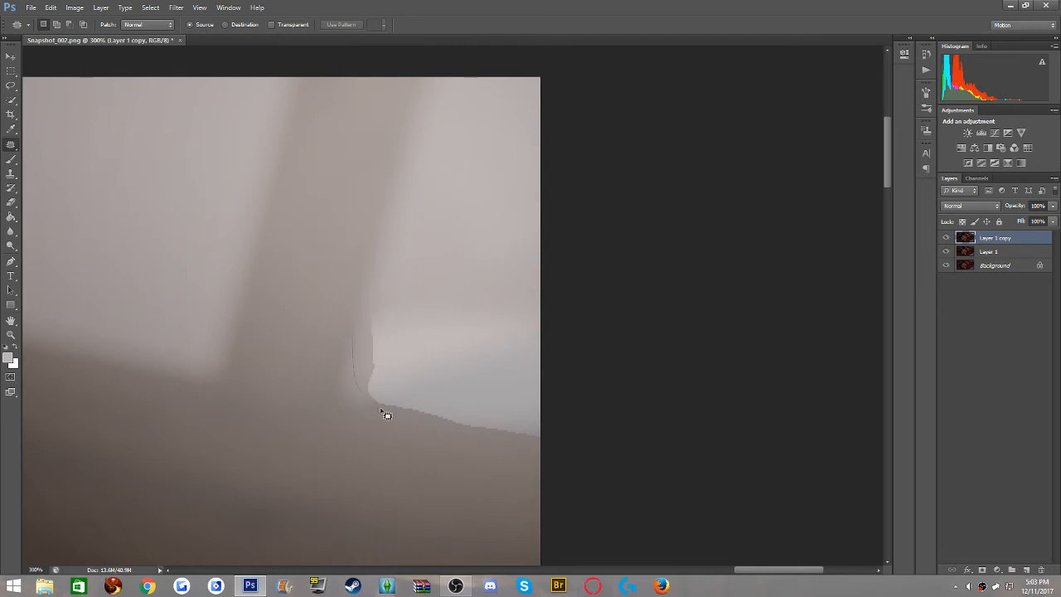
{"action": "left_click_drag", "start_coordinate": [382, 410], "coordinate": [411, 300]}
{"action": "left_click_drag", "start_coordinate": [373, 337], "coordinate": [428, 198]}
{"action": "key", "text": "ctrl+d"}
{"action": "mouse_move", "coordinate": [381, 273]}
{"action": "left_mouse_down"}
{"action": "mouse_move", "coordinate": [416, 341]}
{"action": "mouse_move", "coordinate": [489, 195]}
{"action": "left_mouse_up"}
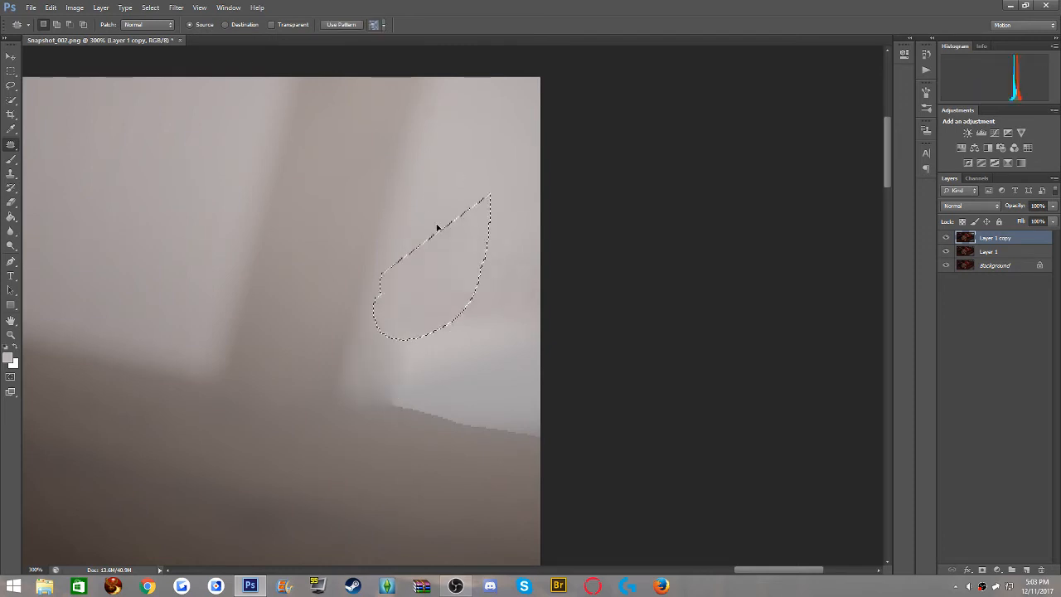
{"action": "key", "text": "ctrl+d"}
{"action": "left_click_drag", "start_coordinate": [571, 419], "coordinate": [571, 419]}
{"action": "left_click_drag", "start_coordinate": [390, 438], "coordinate": [346, 437]}
{"action": "key", "text": "ctrl+d"}
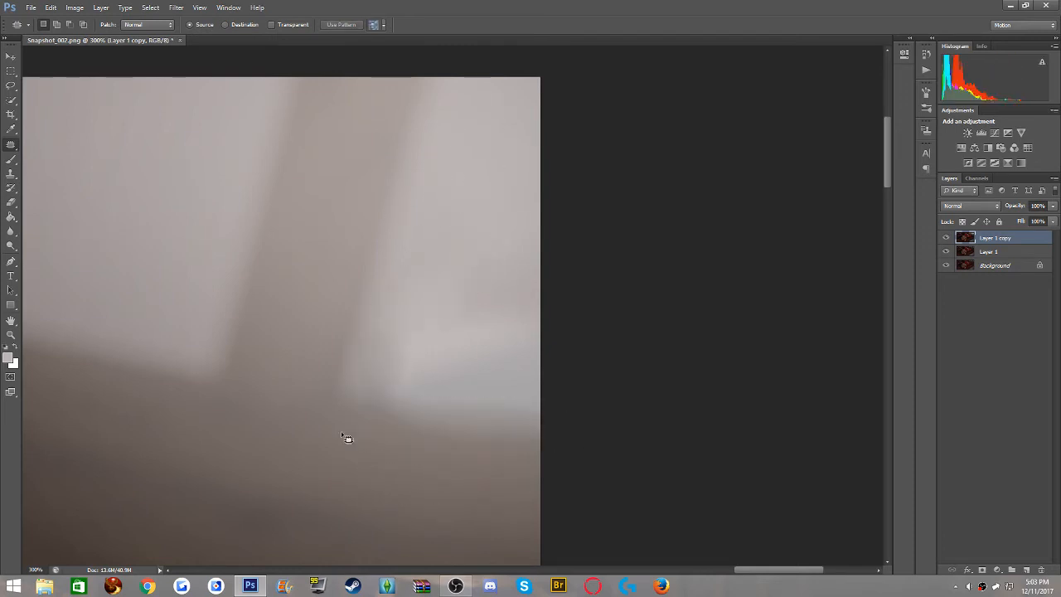
Patch the remaining bluish spots and the lower edge of the rightmost pane with cleaner neighbouring areas
{"action": "left_click_drag", "start_coordinate": [467, 385], "coordinate": [469, 381]}
{"action": "left_click_drag", "start_coordinate": [401, 383], "coordinate": [457, 266]}
{"action": "key", "text": "ctrl+d"}
{"action": "mouse_move", "coordinate": [411, 293]}
{"action": "left_mouse_down"}
{"action": "mouse_move", "coordinate": [370, 355]}
{"action": "mouse_move", "coordinate": [466, 294]}
{"action": "left_mouse_up"}
{"action": "left_click_drag", "start_coordinate": [435, 343], "coordinate": [450, 294]}
{"action": "key", "text": "ctrl+d"}
{"action": "left_click_drag", "start_coordinate": [520, 392], "coordinate": [497, 336]}
{"action": "mouse_move", "coordinate": [469, 357]}
{"action": "left_mouse_down"}
{"action": "mouse_move", "coordinate": [467, 288]}
{"action": "mouse_move", "coordinate": [503, 264]}
{"action": "mouse_move", "coordinate": [480, 197]}
{"action": "left_mouse_up"}
{"action": "key", "text": "ctrl+d"}
{"action": "left_click", "coordinate": [481, 197]}
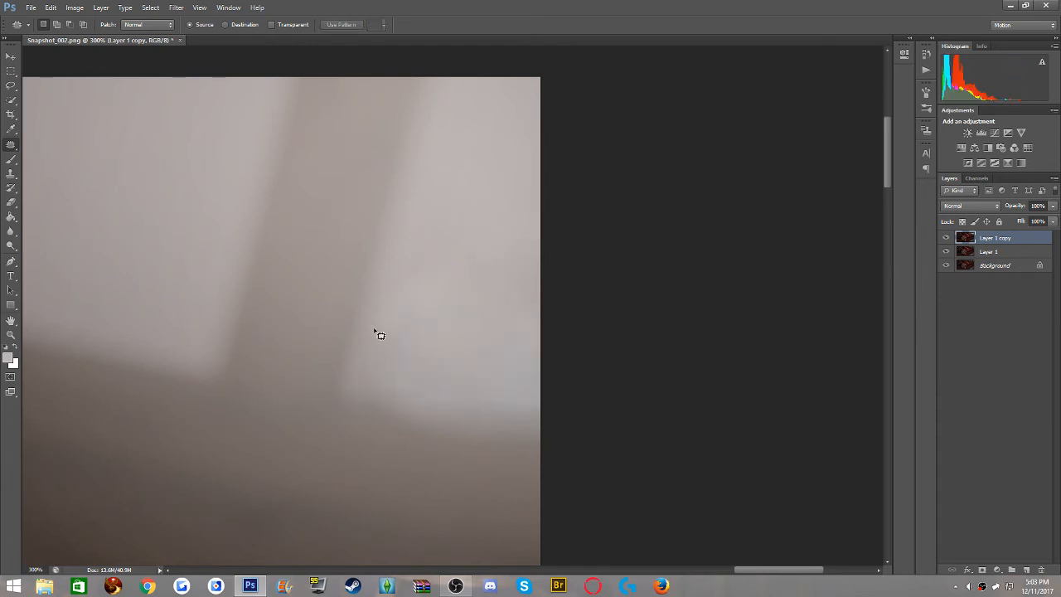
{"action": "mouse_move", "coordinate": [375, 330]}
{"action": "left_mouse_down"}
{"action": "mouse_move", "coordinate": [433, 299]}
{"action": "mouse_move", "coordinate": [460, 225]}
{"action": "left_mouse_up"}
{"action": "left_click", "coordinate": [460, 224]}
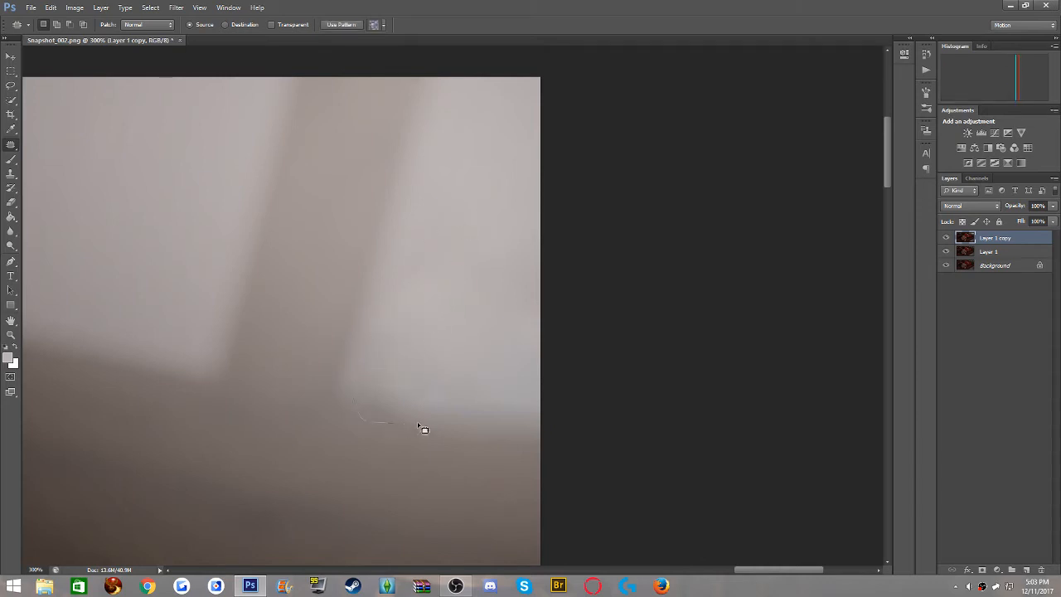
{"action": "mouse_move", "coordinate": [418, 424]}
{"action": "left_mouse_down"}
{"action": "mouse_move", "coordinate": [361, 399]}
{"action": "mouse_move", "coordinate": [459, 428]}
{"action": "left_mouse_up"}
{"action": "key", "text": "ctrl+d"}
Enlarge the brush to 300 px and brighten the patched window pane evenly
{"action": "scroll", "coordinate": [354, 375], "scroll_direction": "up", "scroll_amount": 3}
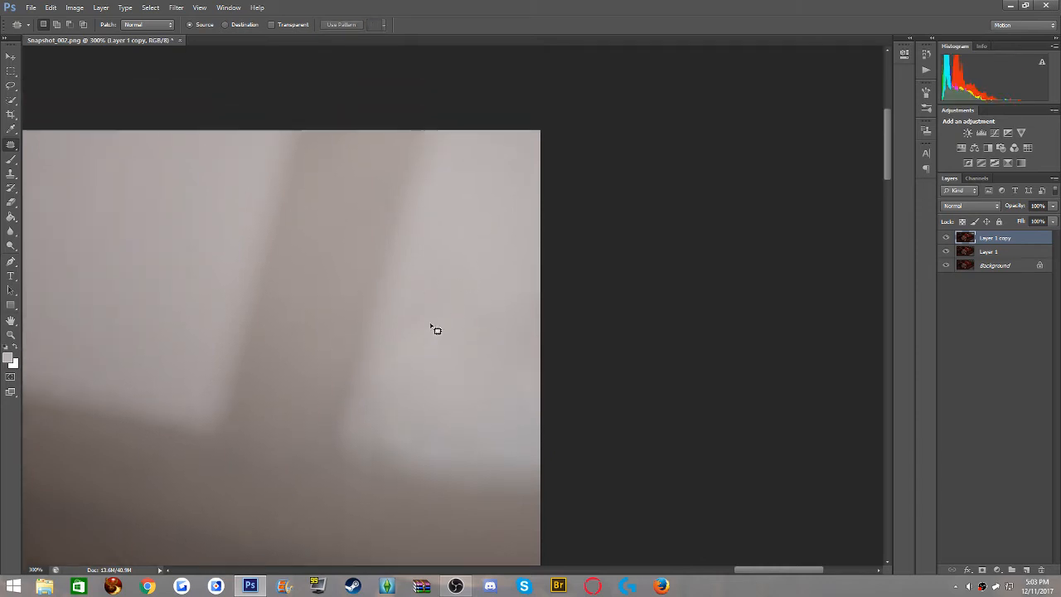
{"action": "left_click", "coordinate": [10, 159]}
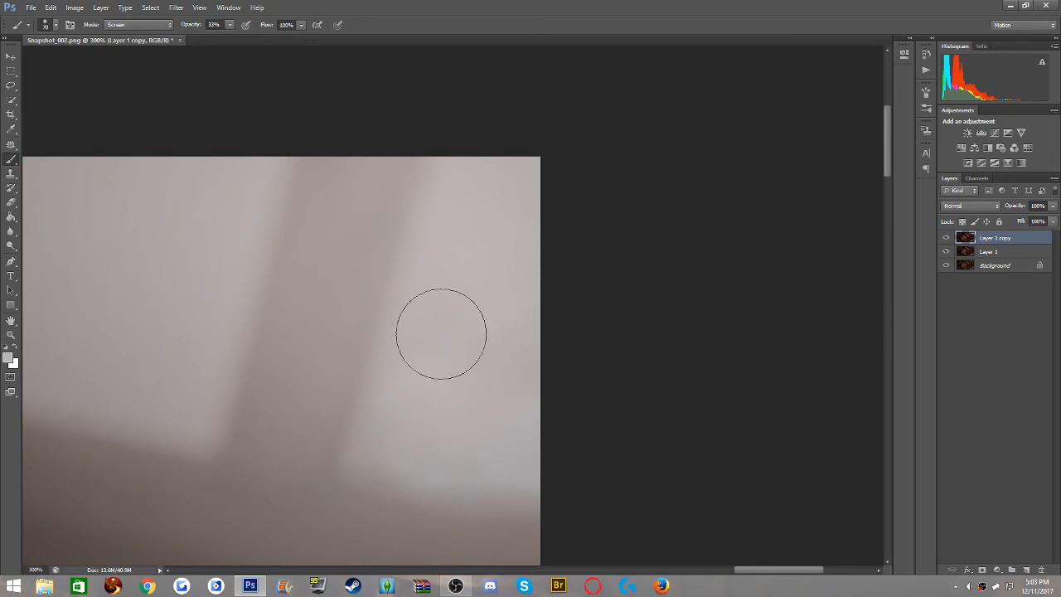
{"action": "key", "text": "bracketright"}
{"action": "key", "text": "bracketright"}
{"action": "key", "text": "bracketright"}
{"action": "key", "text": "bracketright"}
{"action": "key", "text": "bracketright"}
{"action": "key", "text": "bracketright"}
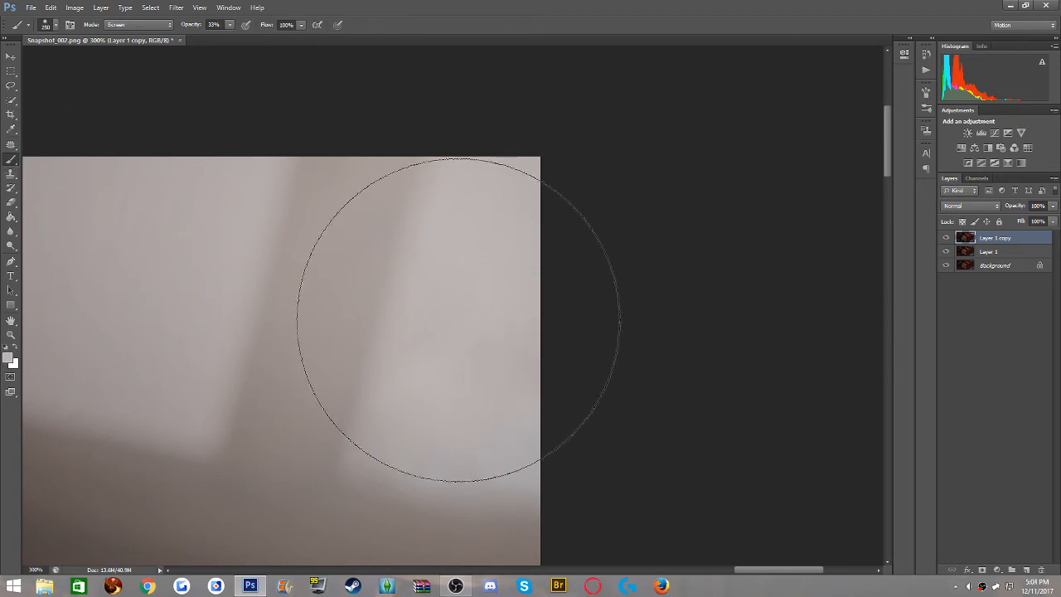
Return to the whole image and brighten the window's outer corner with the brush in Color Dodge mode
{"action": "left_click", "coordinate": [12, 335]}
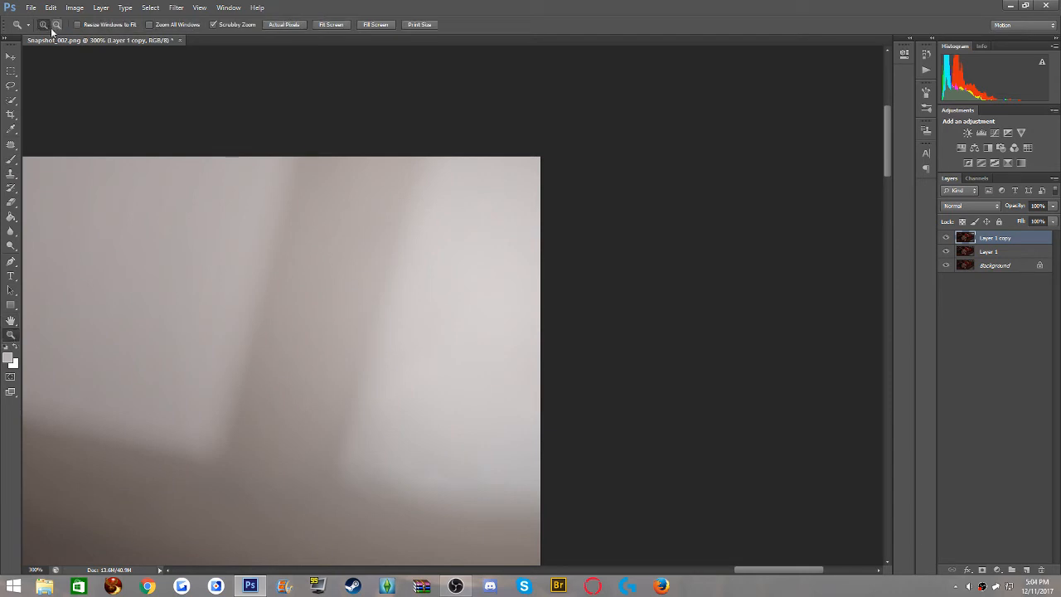
{"action": "left_click", "coordinate": [57, 26]}
{"action": "left_click", "coordinate": [44, 305]}
{"action": "left_click", "coordinate": [45, 305]}
{"action": "left_click", "coordinate": [45, 305]}
{"action": "left_click", "coordinate": [90, 346]}
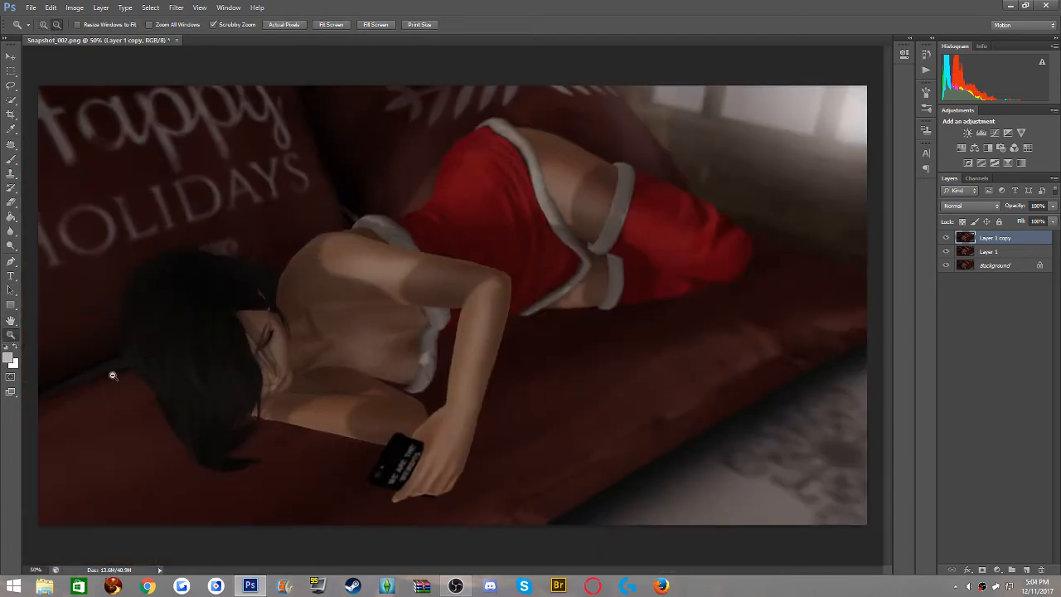
{"action": "left_click", "coordinate": [11, 159]}
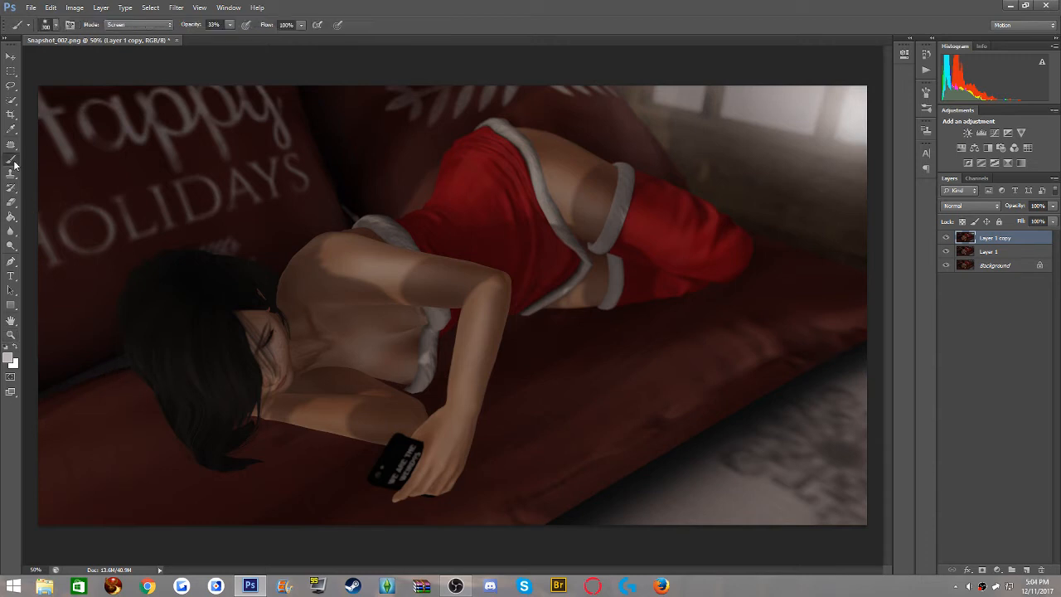
{"action": "left_click", "coordinate": [128, 25]}
{"action": "left_click", "coordinate": [122, 153]}
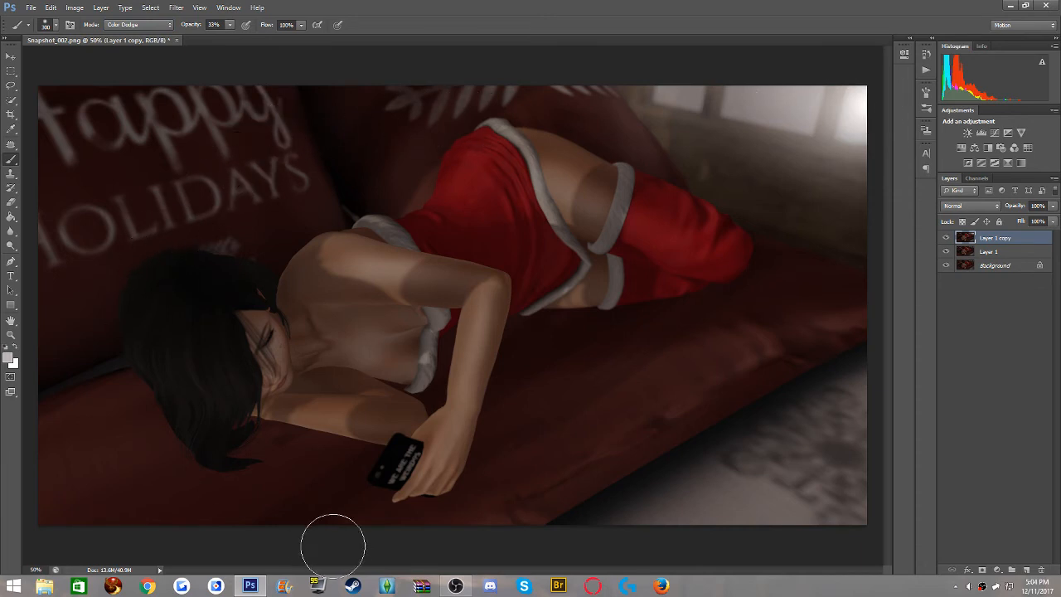
Merge Layer 1 copy down into Layer 1
{"action": "left_click", "coordinate": [11, 245]}
{"action": "left_click", "coordinate": [11, 245]}
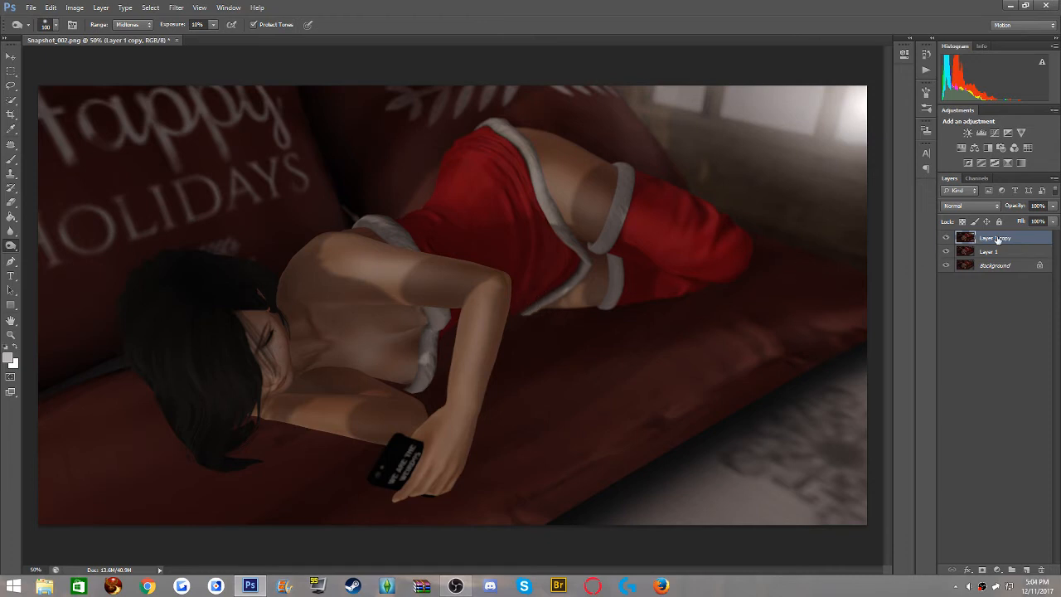
{"action": "right_click", "coordinate": [996, 239]}
{"action": "left_click", "coordinate": [909, 437]}
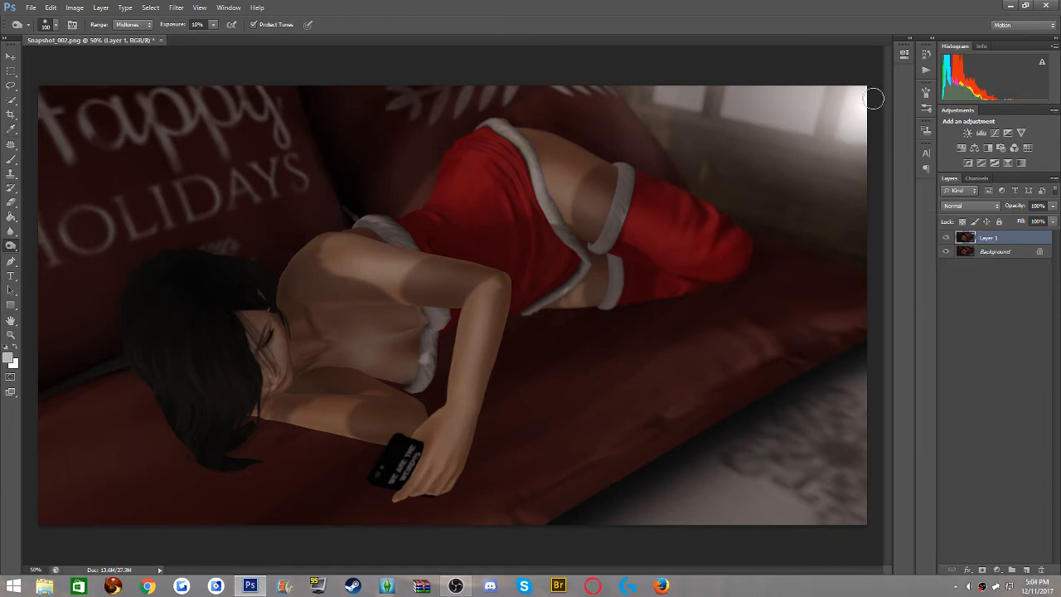
Lighten the dark hair with the Dodge tool at 200 px, using the Shadows range and 16% exposure
{"action": "key", "text": "bracketright"}
{"action": "key", "text": "bracketright"}
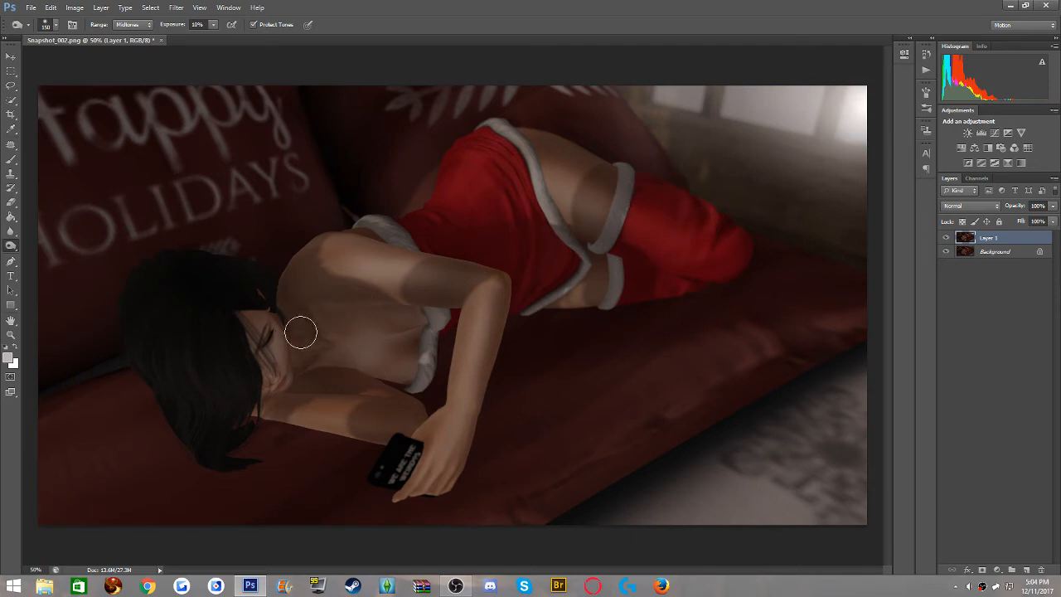
{"action": "right_click", "coordinate": [12, 246]}
{"action": "left_click", "coordinate": [43, 247]}
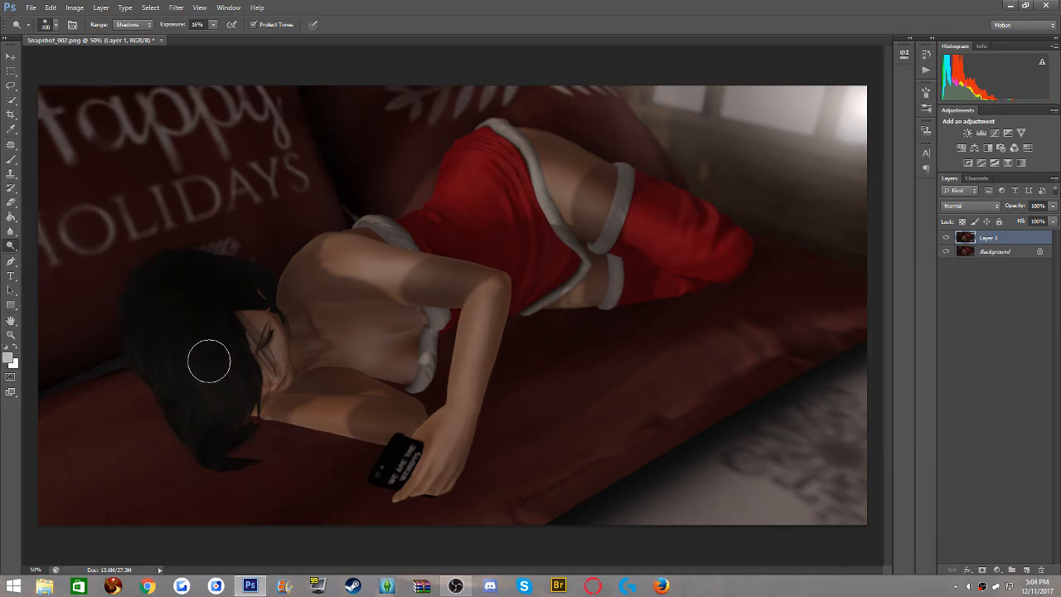
{"action": "mouse_move", "coordinate": [209, 360]}
{"action": "left_mouse_down"}
{"action": "mouse_move", "coordinate": [208, 415]}
{"action": "mouse_move", "coordinate": [157, 383]}
{"action": "mouse_move", "coordinate": [140, 338]}
{"action": "mouse_move", "coordinate": [174, 392]}
{"action": "mouse_move", "coordinate": [213, 402]}
{"action": "mouse_move", "coordinate": [220, 374]}
{"action": "mouse_move", "coordinate": [192, 268]}
{"action": "left_mouse_up"}
Soften the outer edges of the hair with the Blur tool at 100% strength and compare Layer 1 with the original
{"action": "left_click", "coordinate": [12, 232]}
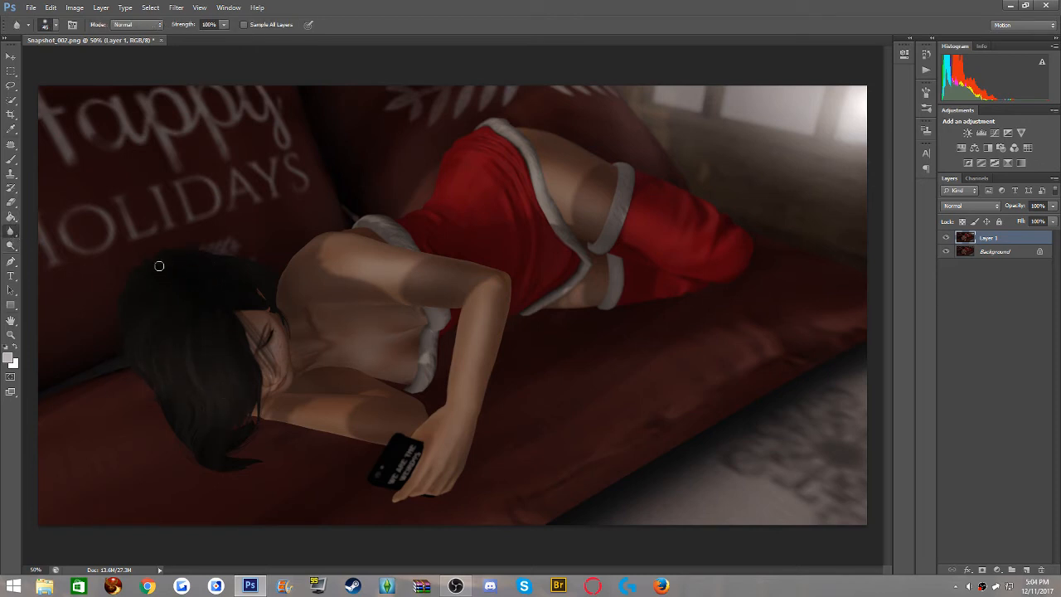
{"action": "mouse_move", "coordinate": [163, 247]}
{"action": "left_mouse_down"}
{"action": "mouse_move", "coordinate": [134, 288]}
{"action": "mouse_move", "coordinate": [109, 347]}
{"action": "mouse_move", "coordinate": [161, 441]}
{"action": "mouse_move", "coordinate": [226, 501]}
{"action": "mouse_move", "coordinate": [253, 490]}
{"action": "mouse_move", "coordinate": [246, 460]}
{"action": "mouse_move", "coordinate": [232, 473]}
{"action": "mouse_move", "coordinate": [260, 459]}
{"action": "mouse_move", "coordinate": [265, 443]}
{"action": "mouse_move", "coordinate": [232, 443]}
{"action": "mouse_move", "coordinate": [257, 426]}
{"action": "mouse_move", "coordinate": [226, 474]}
{"action": "mouse_move", "coordinate": [173, 454]}
{"action": "mouse_move", "coordinate": [134, 308]}
{"action": "mouse_move", "coordinate": [142, 264]}
{"action": "mouse_move", "coordinate": [206, 248]}
{"action": "left_mouse_up"}
{"action": "mouse_move", "coordinate": [114, 302]}
{"action": "left_mouse_down"}
{"action": "mouse_move", "coordinate": [113, 330]}
{"action": "mouse_move", "coordinate": [121, 353]}
{"action": "mouse_move", "coordinate": [160, 373]}
{"action": "mouse_move", "coordinate": [169, 439]}
{"action": "mouse_move", "coordinate": [203, 473]}
{"action": "mouse_move", "coordinate": [247, 478]}
{"action": "left_mouse_up"}
{"action": "left_click", "coordinate": [946, 239]}
{"action": "left_click", "coordinate": [946, 238]}
{"action": "left_click", "coordinate": [952, 238]}
{"action": "left_click", "coordinate": [951, 238]}
{"action": "left_click", "coordinate": [951, 237]}
{"action": "left_click", "coordinate": [952, 238]}
Return to the Dodge tool and add a Curves adjustment layer above Layer 1
{"action": "left_click", "coordinate": [10, 247]}
{"action": "left_click", "coordinate": [50, 240]}
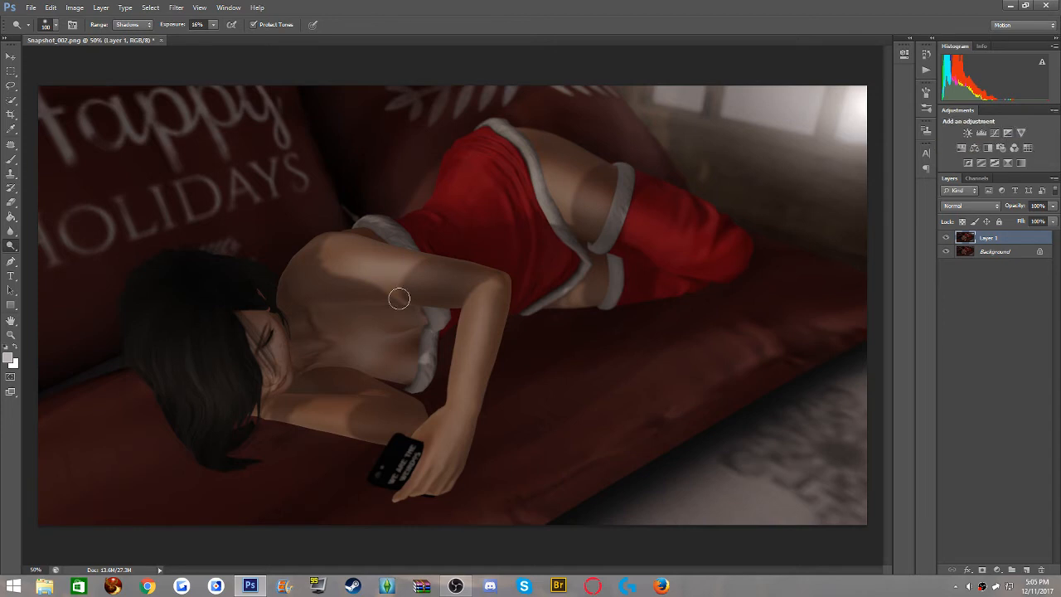
{"action": "left_click", "coordinate": [994, 132]}
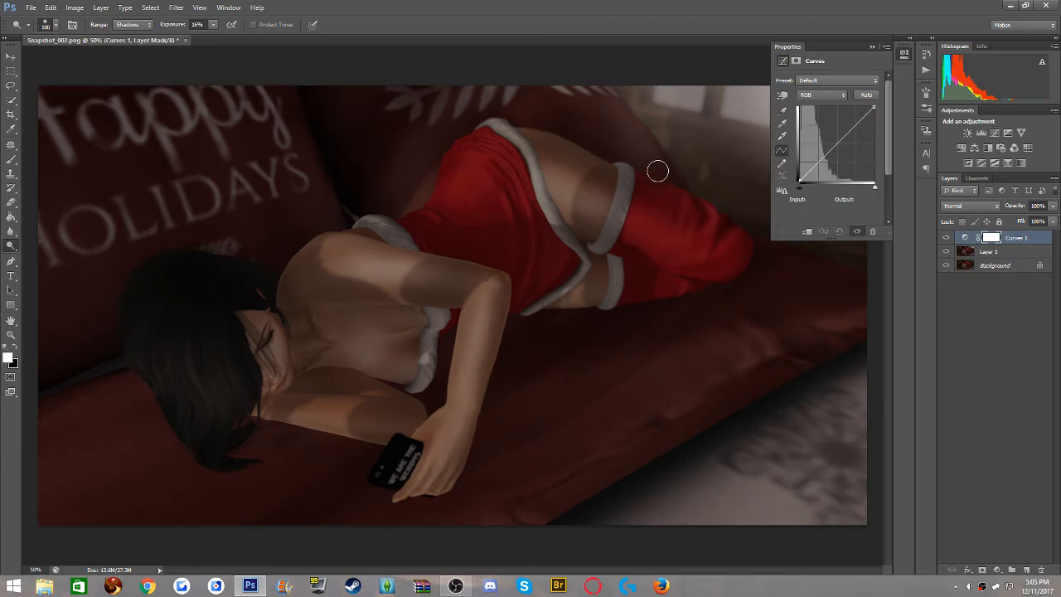
Try Curves white-point samples on the skin, face and sofa, and reset the curve
{"action": "left_click", "coordinate": [781, 123]}
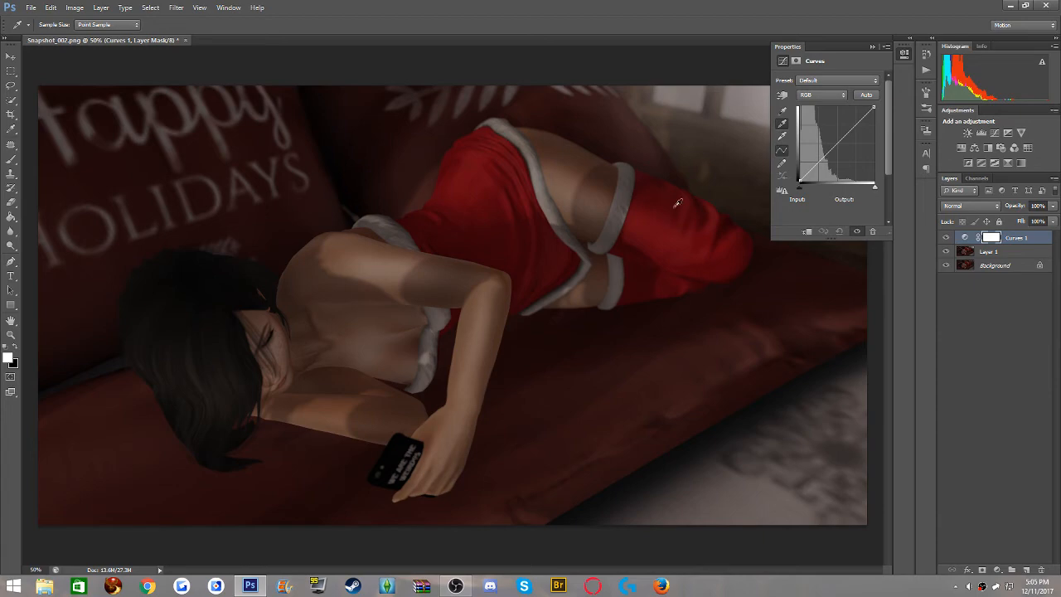
{"action": "left_click", "coordinate": [781, 139]}
{"action": "left_click", "coordinate": [578, 179]}
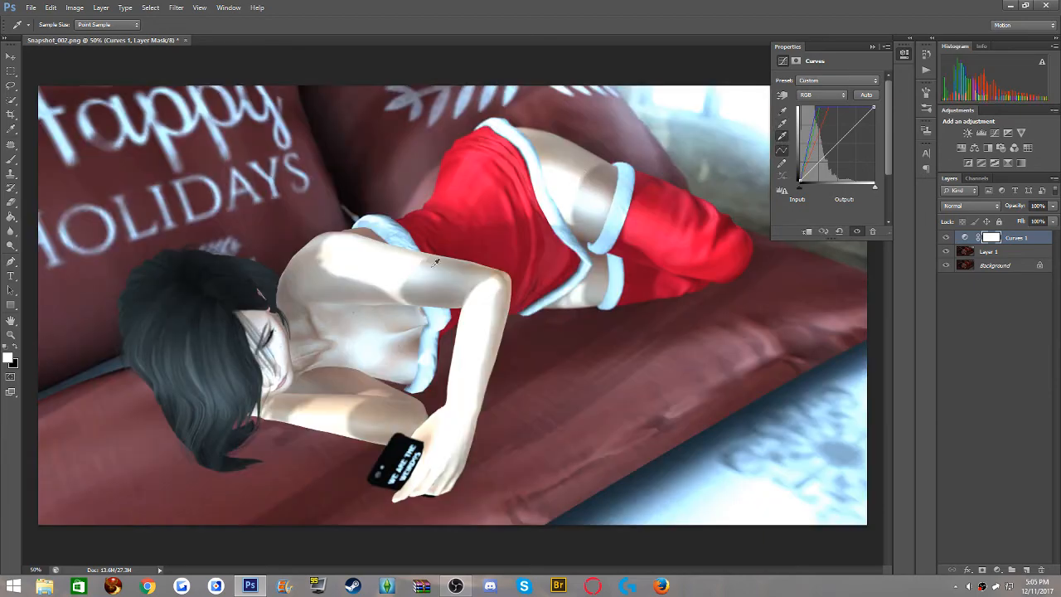
{"action": "left_click", "coordinate": [327, 350]}
{"action": "left_click", "coordinate": [242, 359]}
{"action": "left_click", "coordinate": [556, 211]}
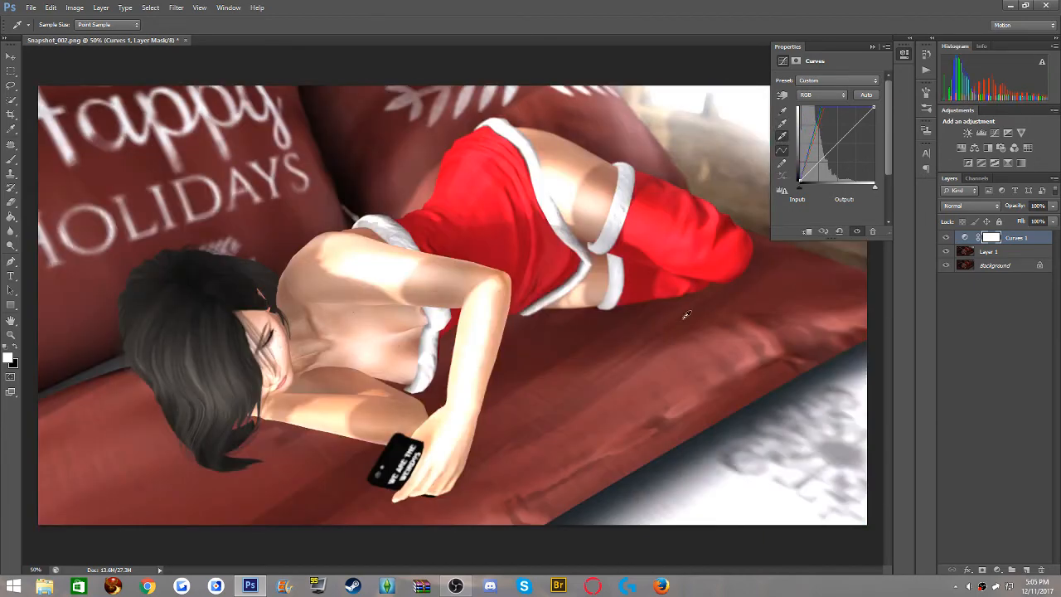
{"action": "left_click", "coordinate": [684, 317]}
{"action": "left_click", "coordinate": [484, 414]}
{"action": "left_click", "coordinate": [838, 234]}
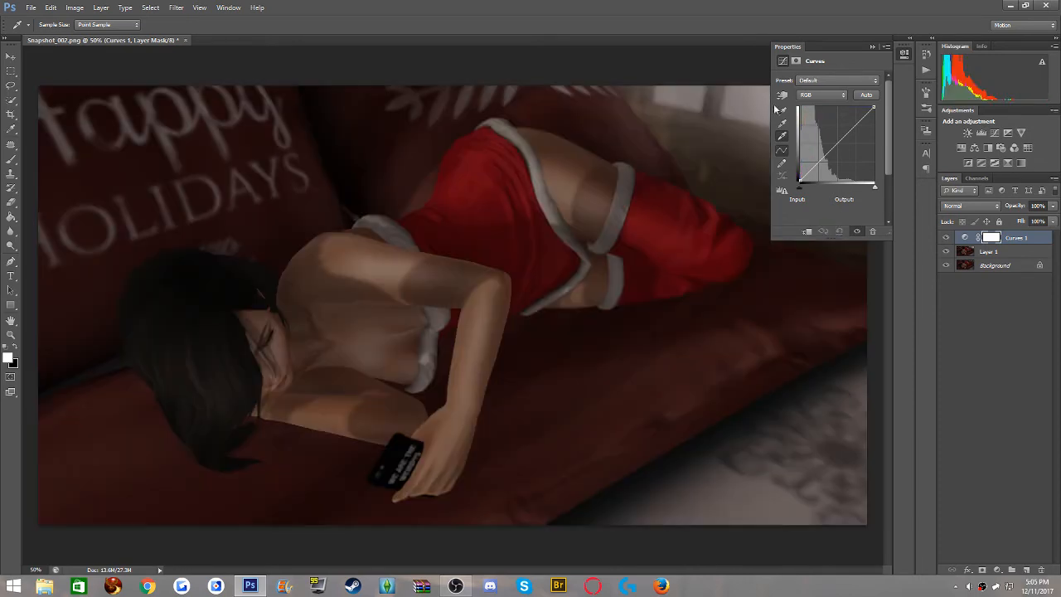
Try Curves black-point samples on the sofa, skin, cushion and hair, and reset the curve
{"action": "left_click", "coordinate": [782, 111]}
{"action": "left_click", "coordinate": [595, 236]}
{"action": "left_click", "coordinate": [646, 362]}
{"action": "left_click", "coordinate": [243, 307]}
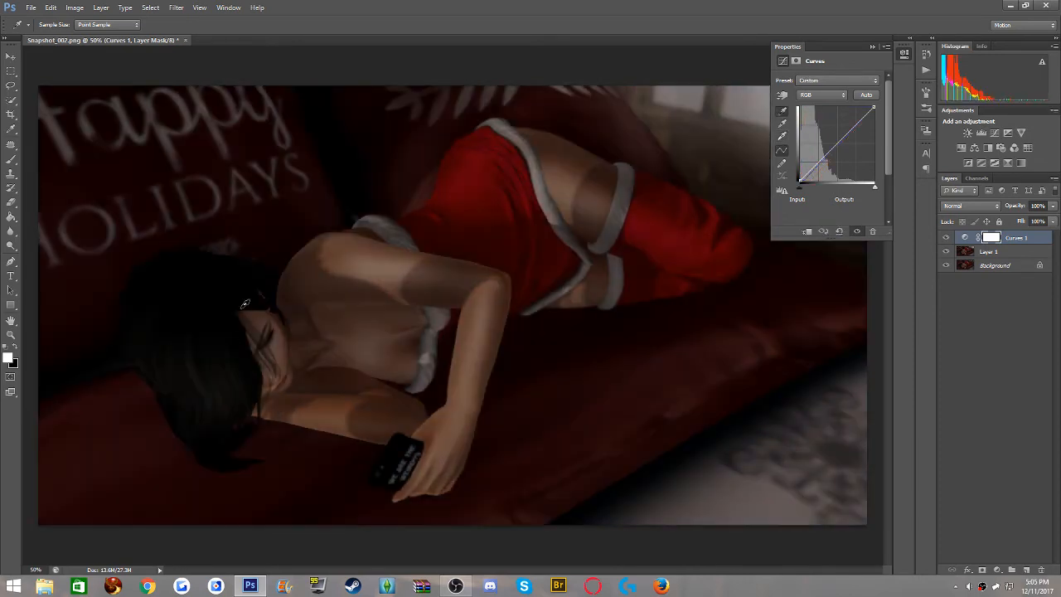
{"action": "left_click", "coordinate": [375, 144]}
{"action": "left_click", "coordinate": [415, 355]}
{"action": "left_click", "coordinate": [426, 274]}
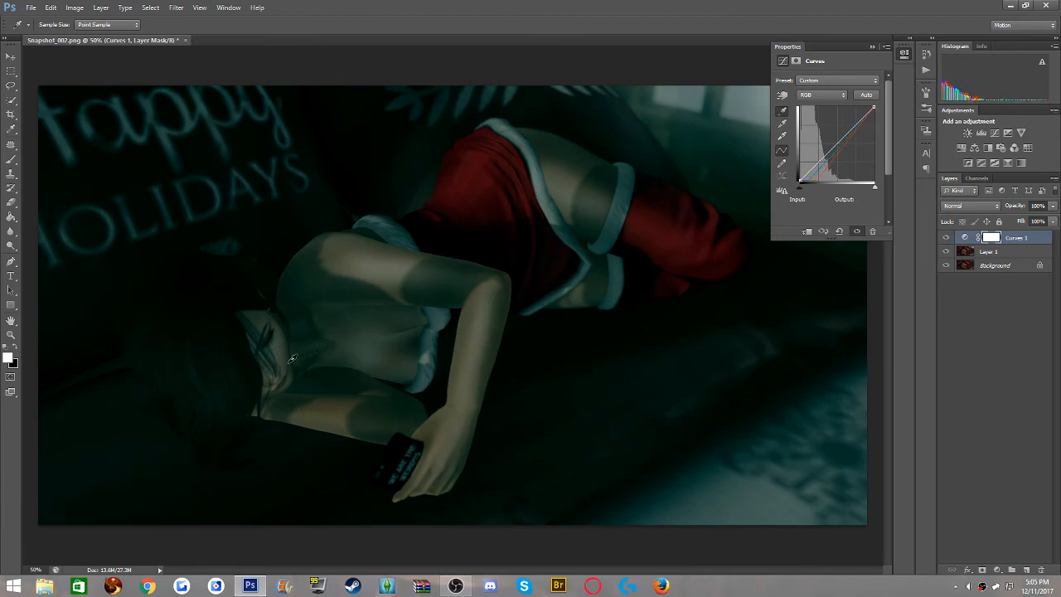
{"action": "left_click", "coordinate": [232, 350]}
{"action": "left_click", "coordinate": [209, 286]}
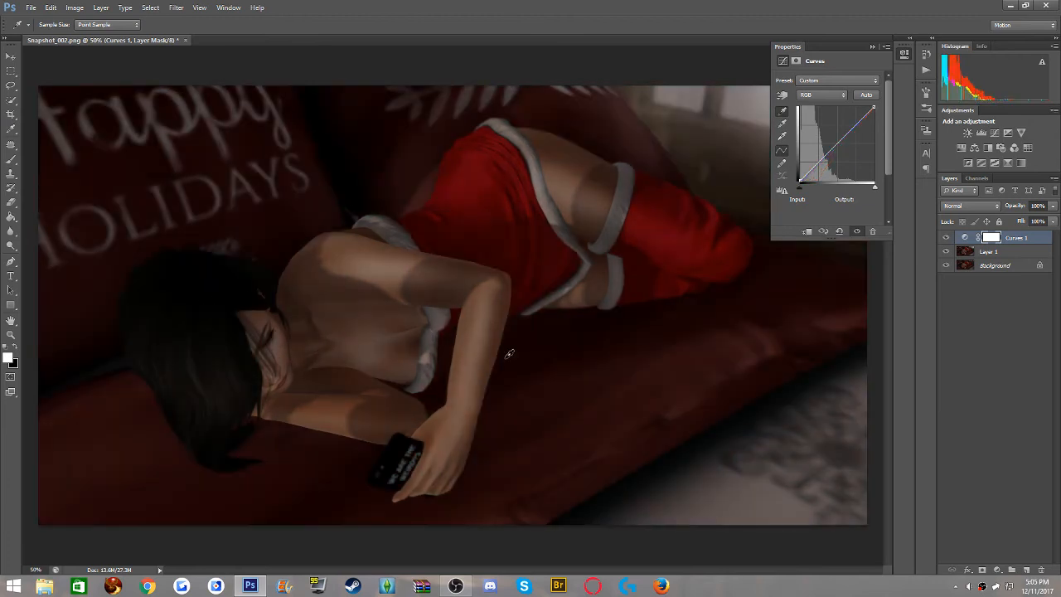
{"action": "left_click", "coordinate": [838, 231]}
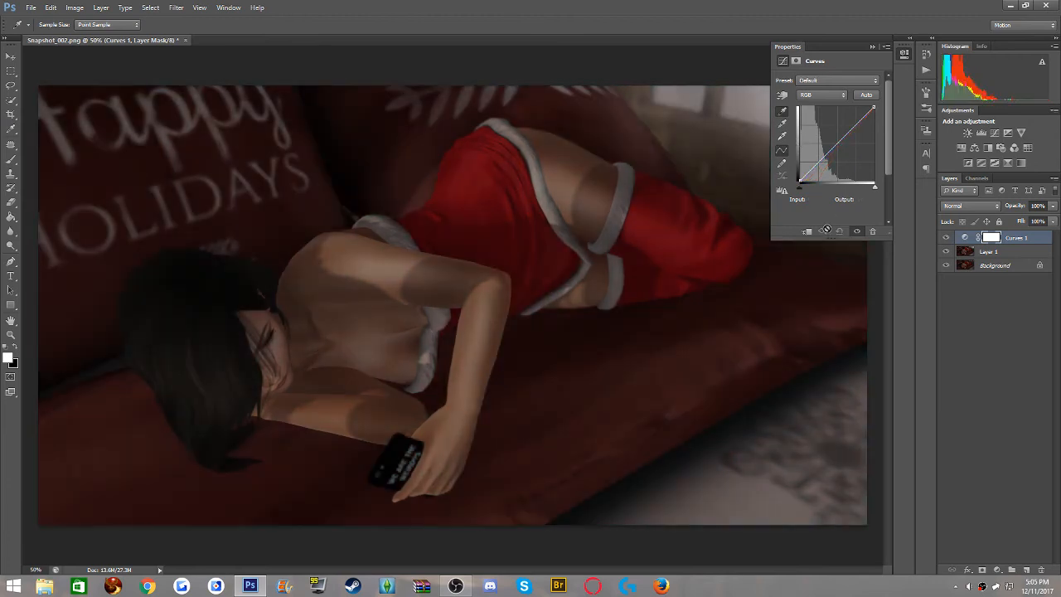
Try setting the Curves white point from the bright window area, and reset the curve
{"action": "left_click", "coordinate": [782, 137]}
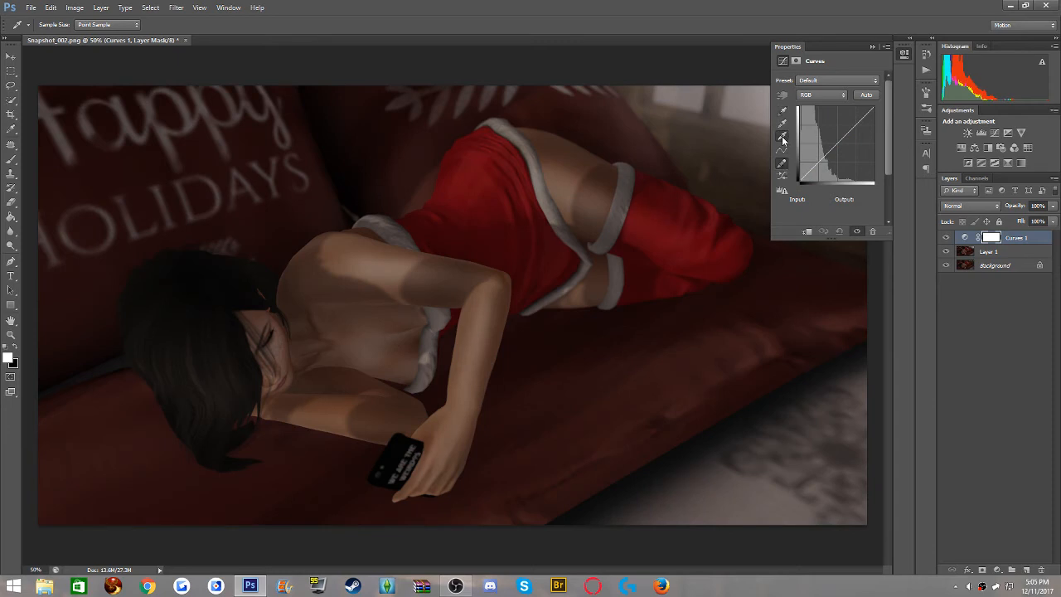
{"action": "left_click", "coordinate": [784, 152]}
{"action": "left_click", "coordinate": [766, 84]}
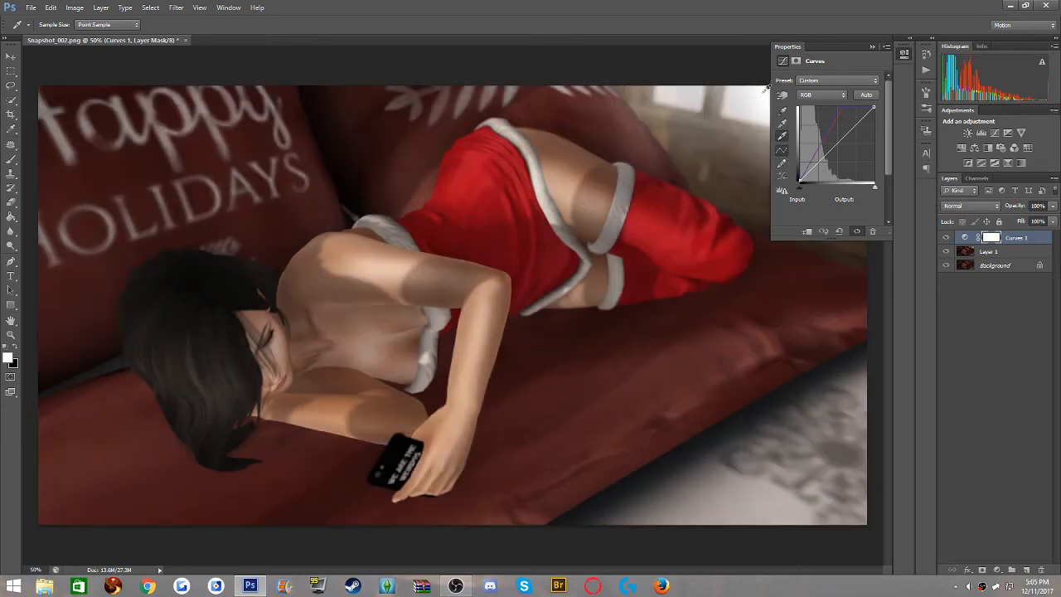
{"action": "left_click", "coordinate": [839, 231]}
Try Curves gray-point samples on the red clothing, face, legs and phone, ending on the skirt's white fur trim
{"action": "left_click", "coordinate": [783, 123]}
{"action": "left_click", "coordinate": [684, 196]}
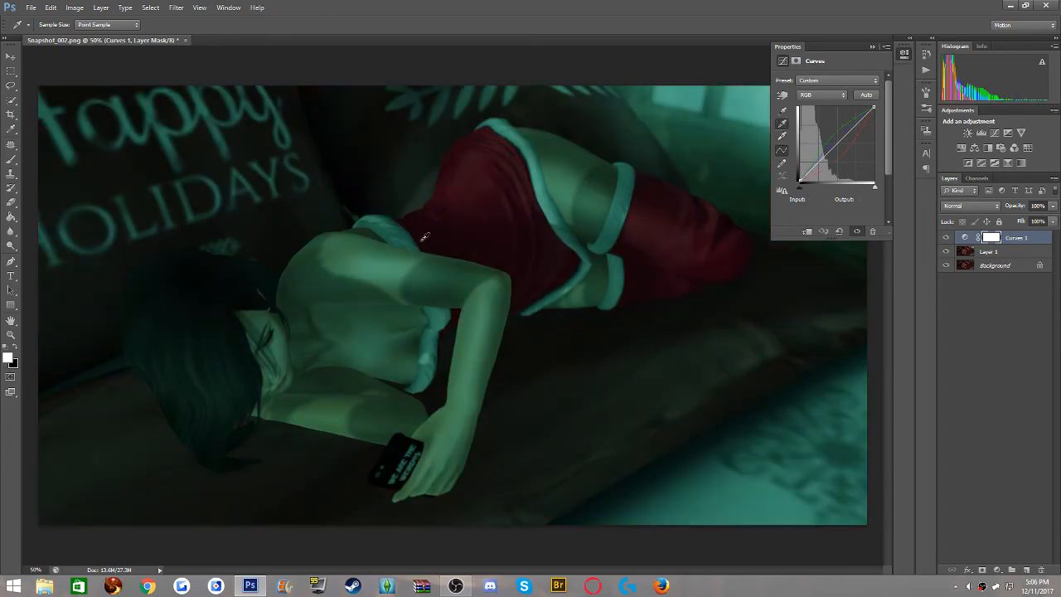
{"action": "left_click", "coordinate": [255, 308]}
{"action": "left_click", "coordinate": [273, 327]}
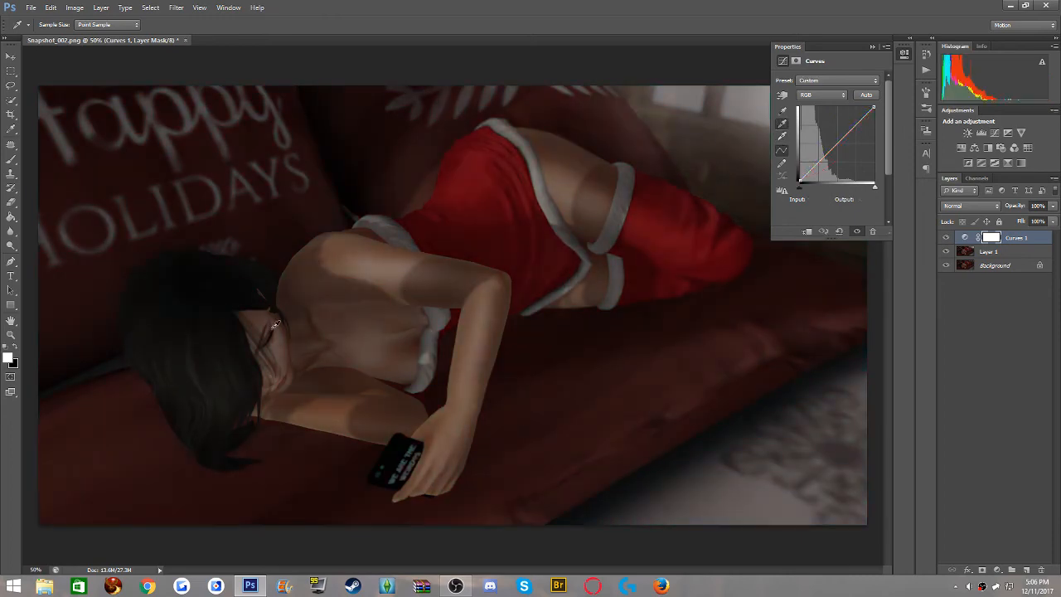
{"action": "left_click", "coordinate": [277, 322]}
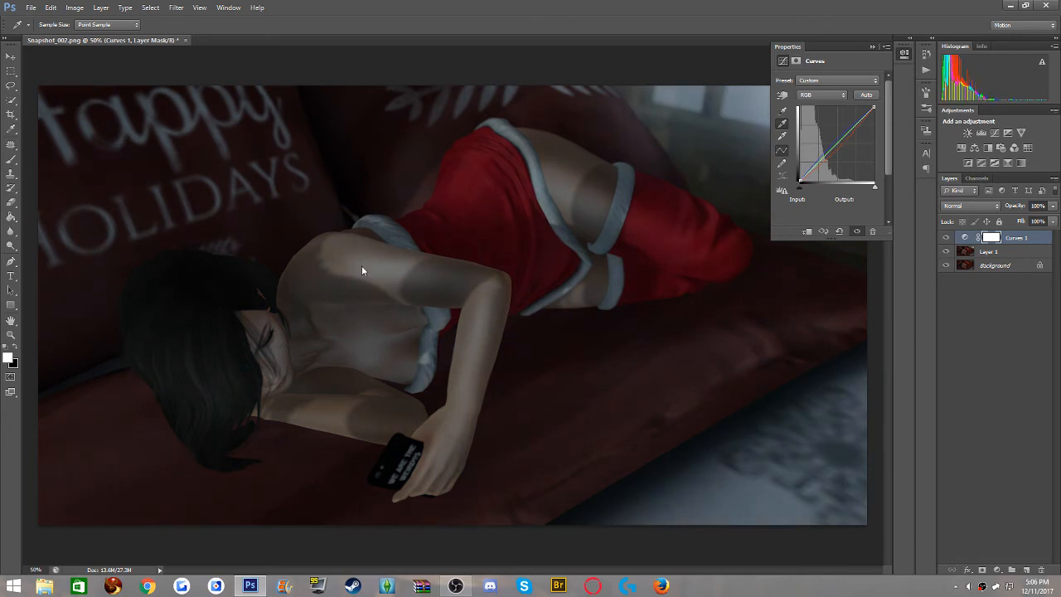
{"action": "left_click", "coordinate": [586, 196]}
{"action": "left_click", "coordinate": [567, 172]}
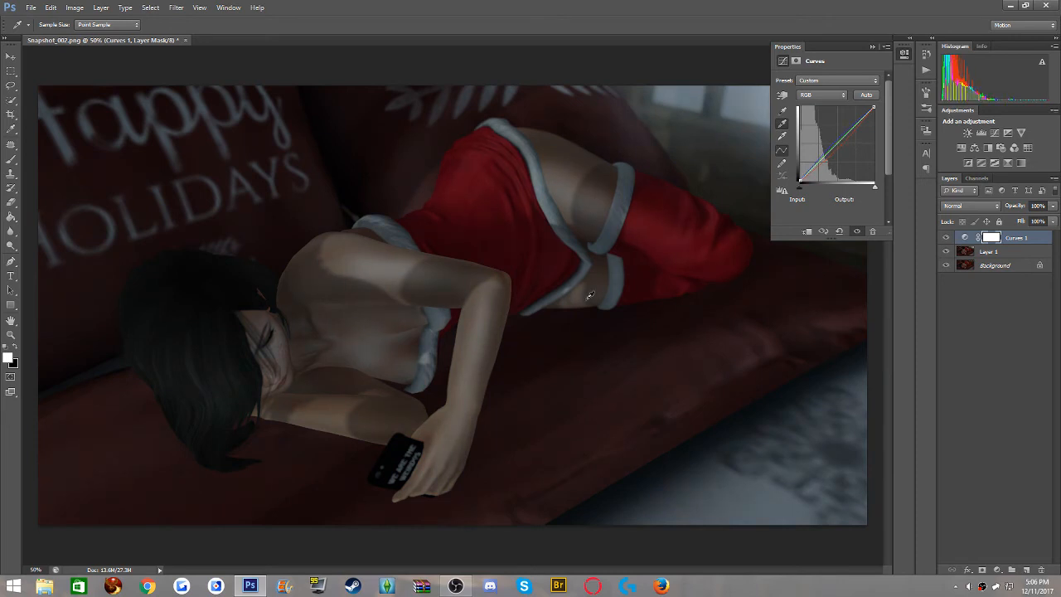
{"action": "left_click", "coordinate": [586, 305]}
{"action": "left_click", "coordinate": [620, 352]}
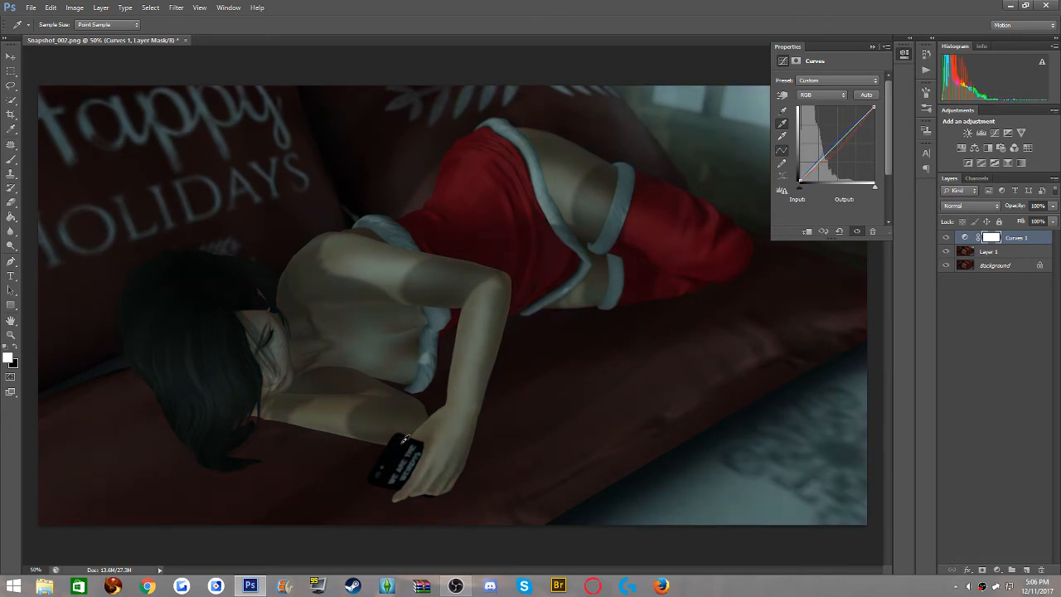
{"action": "left_click", "coordinate": [403, 440]}
{"action": "left_click", "coordinate": [412, 424]}
{"action": "left_click", "coordinate": [473, 222]}
{"action": "left_click", "coordinate": [508, 126]}
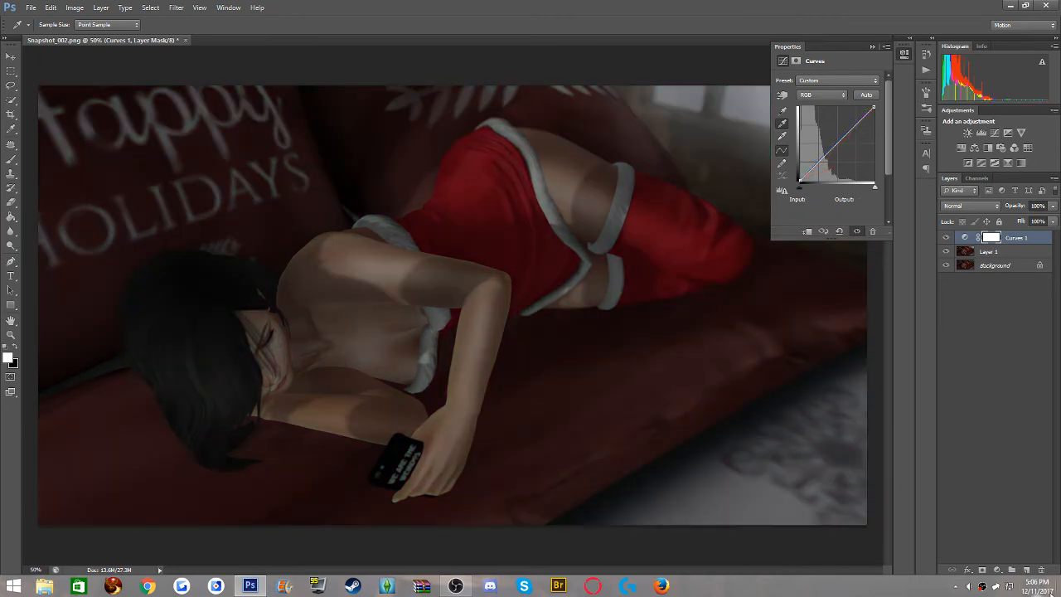
Create a new layer above the Curves layer and fill it with a light salmon foreground colour
{"action": "left_click", "coordinate": [1026, 570]}
{"action": "key", "text": "o"}
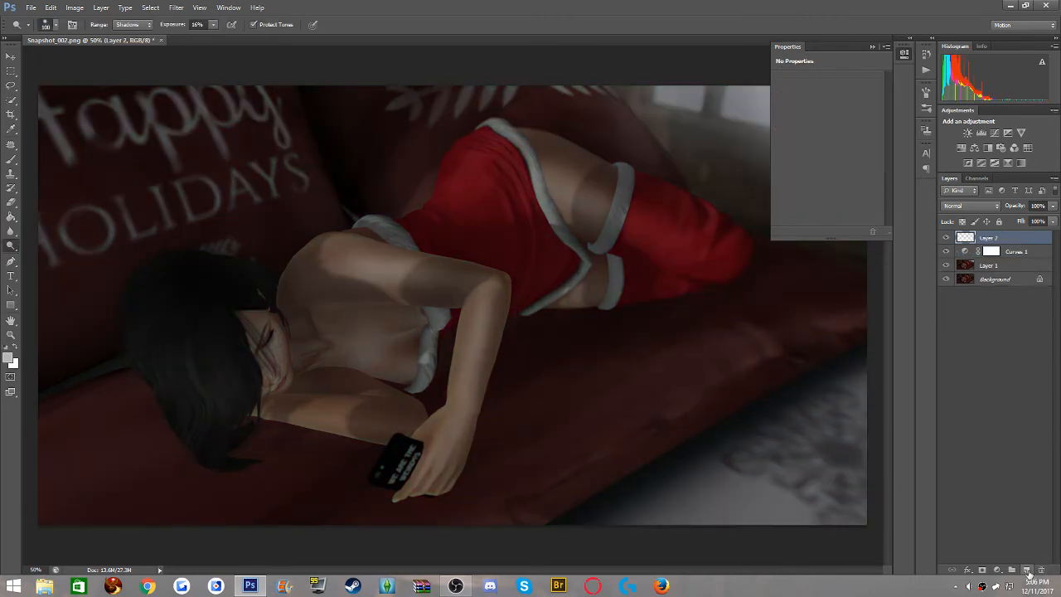
{"action": "key", "text": "i"}
{"action": "left_click", "coordinate": [9, 355]}
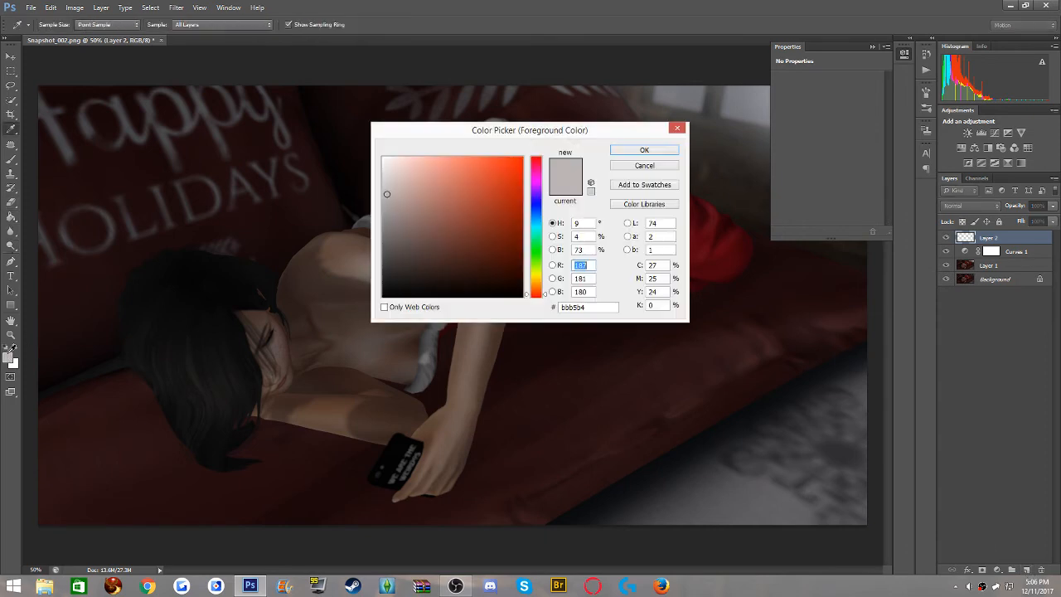
{"action": "left_click", "coordinate": [441, 190]}
{"action": "left_click", "coordinate": [643, 150]}
{"action": "key", "text": "g"}
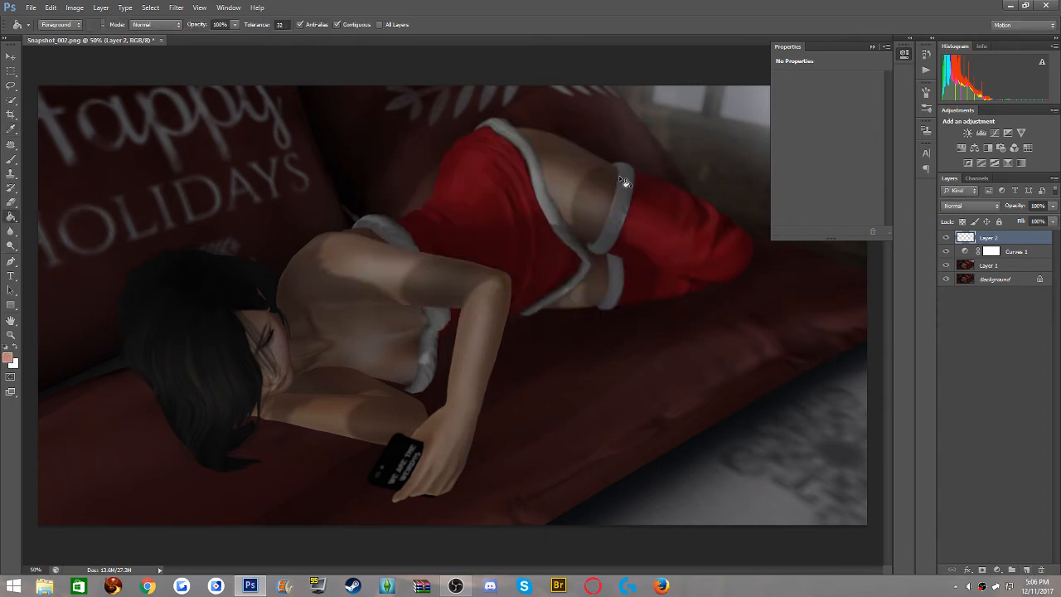
{"action": "left_click", "coordinate": [630, 182]}
Set the salmon layer's blend mode to Screen at 9% opacity and move it below the Curves layer
{"action": "right_click", "coordinate": [991, 237]}
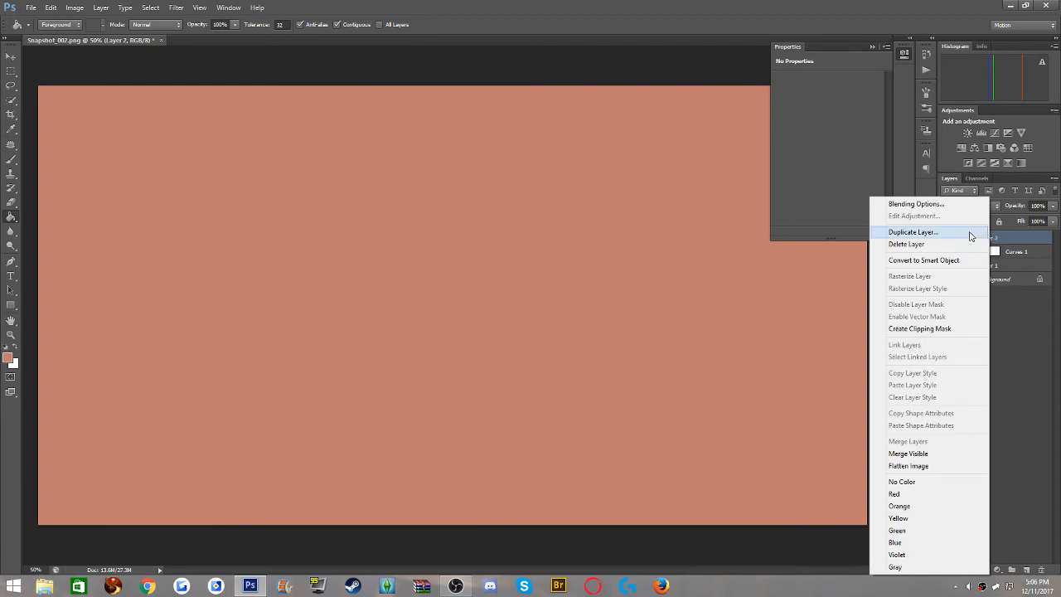
{"action": "left_click", "coordinate": [909, 208]}
{"action": "left_click", "coordinate": [785, 249]}
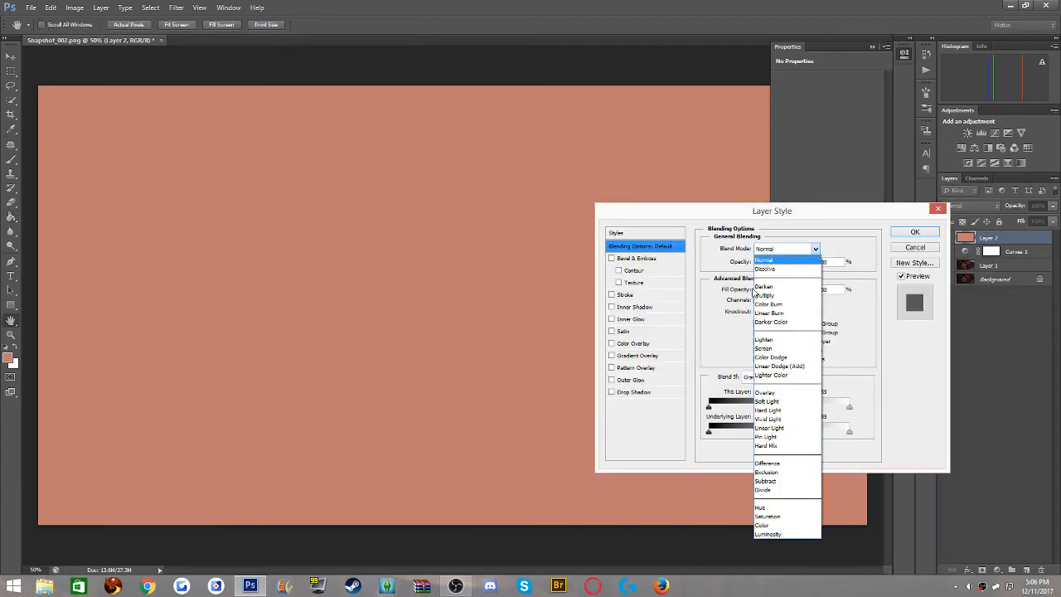
{"action": "left_click", "coordinate": [779, 355]}
{"action": "left_click_drag", "start_coordinate": [760, 262], "coordinate": [763, 263]}
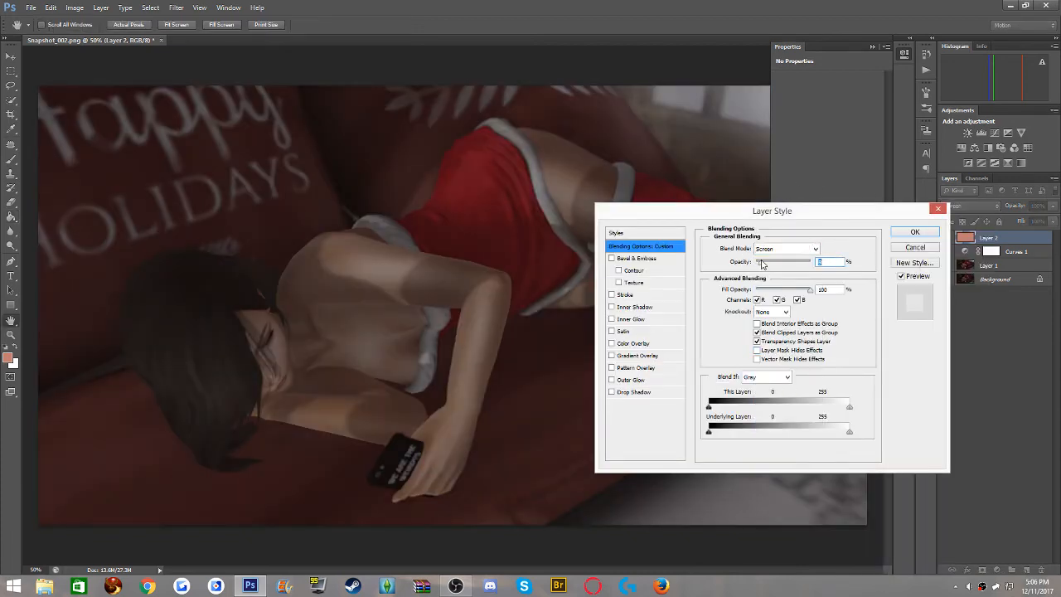
{"action": "left_click", "coordinate": [903, 234]}
{"action": "left_click_drag", "start_coordinate": [999, 252], "coordinate": [993, 257]}
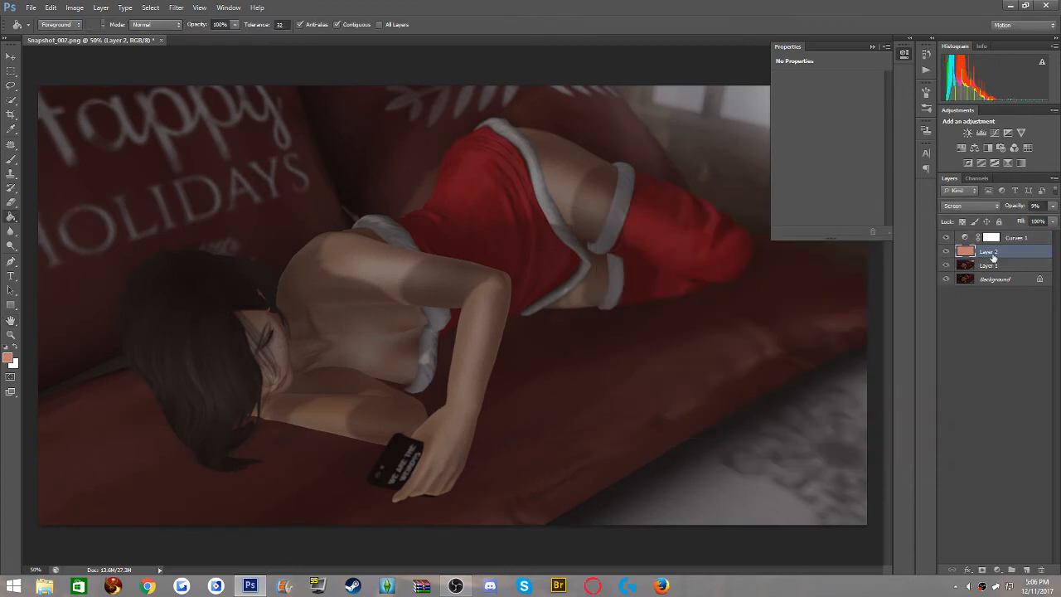
Resample the Curves gray point, ending on the hair beside the face, and raise the upper curve to input 182, output 200
{"action": "left_click", "coordinate": [1018, 238]}
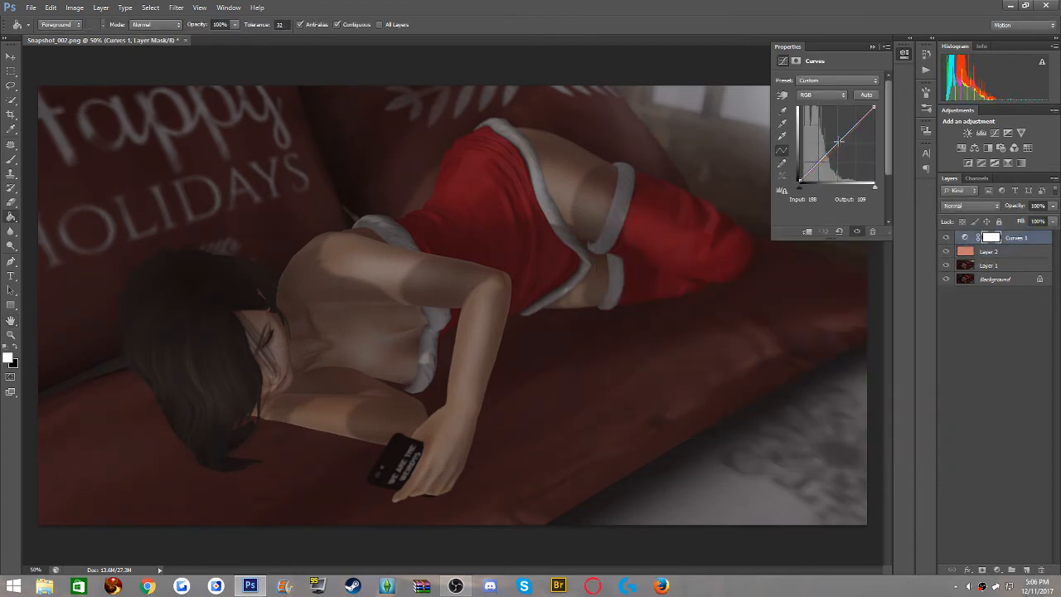
{"action": "left_click", "coordinate": [781, 123]}
{"action": "left_click", "coordinate": [668, 203]}
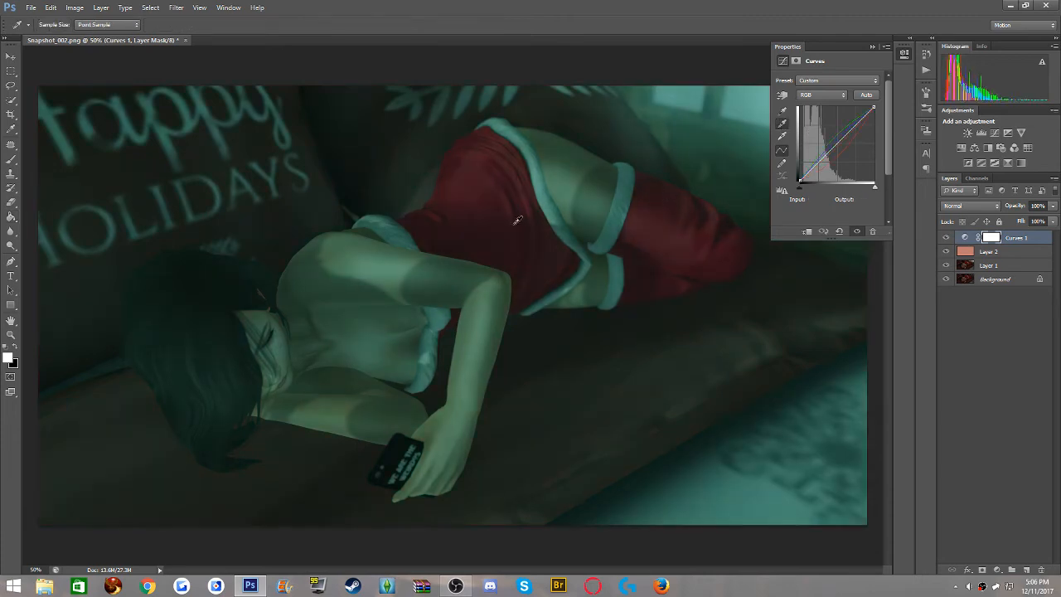
{"action": "left_click", "coordinate": [367, 342]}
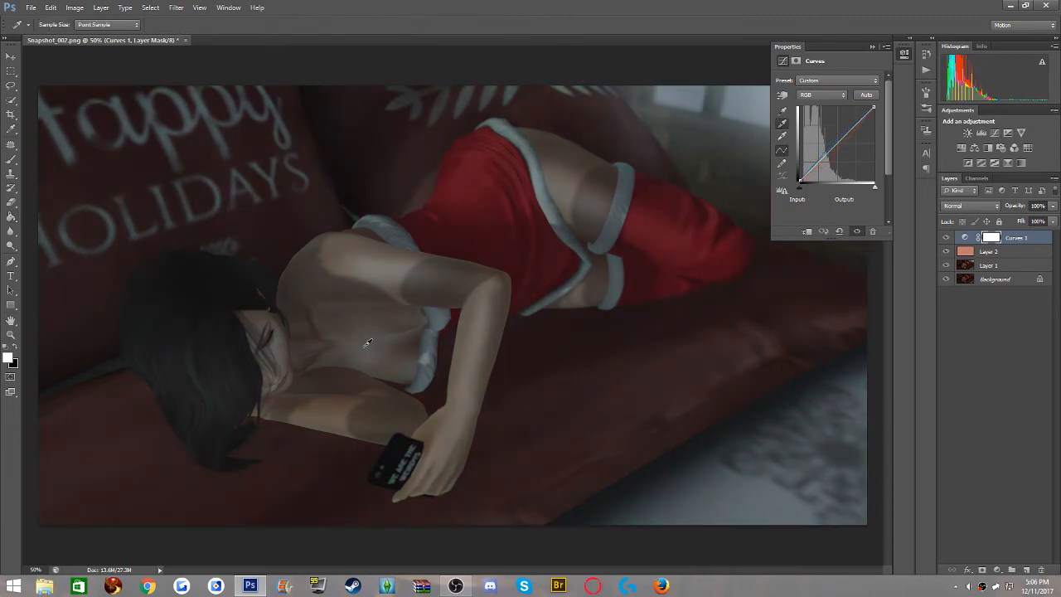
{"action": "left_click", "coordinate": [382, 400]}
{"action": "left_click", "coordinate": [342, 395]}
{"action": "left_click", "coordinate": [263, 303]}
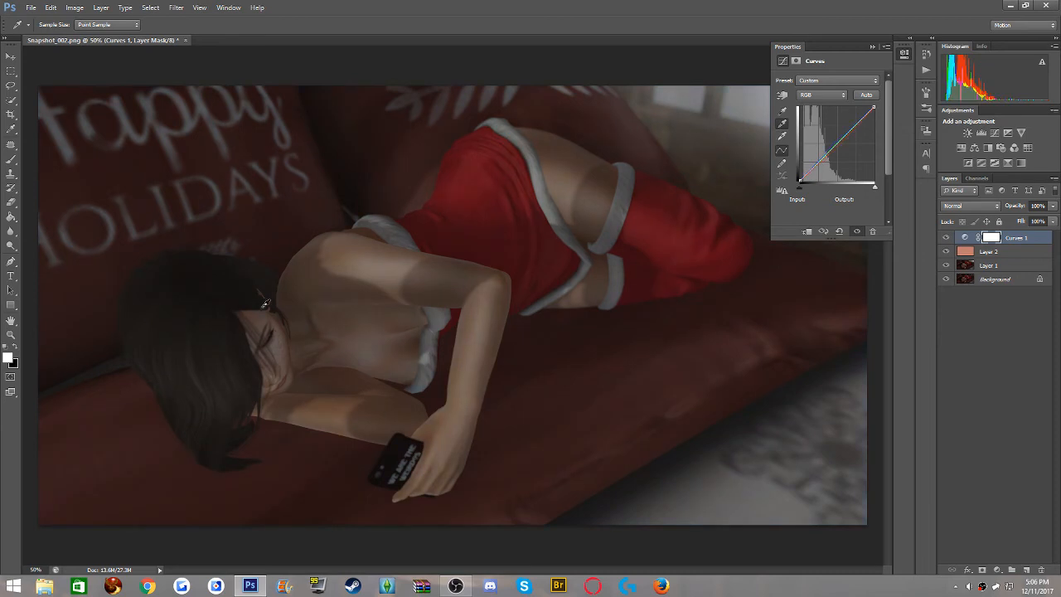
{"action": "left_click_drag", "start_coordinate": [849, 129], "coordinate": [852, 121]}
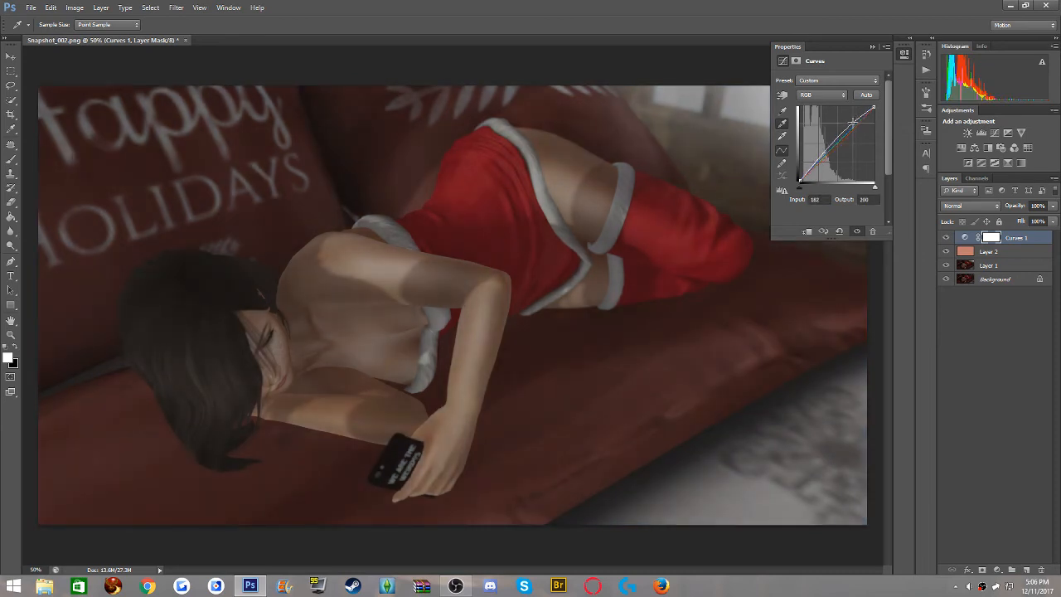
Reset the Curves adjustment and reshape it with points at input 188, output 196 and input 69, output 62
{"action": "mouse_move", "coordinate": [819, 160]}
{"action": "left_mouse_down"}
{"action": "mouse_move", "coordinate": [840, 138]}
{"action": "mouse_move", "coordinate": [846, 146]}
{"action": "mouse_move", "coordinate": [828, 152]}
{"action": "mouse_move", "coordinate": [822, 129]}
{"action": "mouse_move", "coordinate": [829, 154]}
{"action": "mouse_move", "coordinate": [808, 164]}
{"action": "left_mouse_up"}
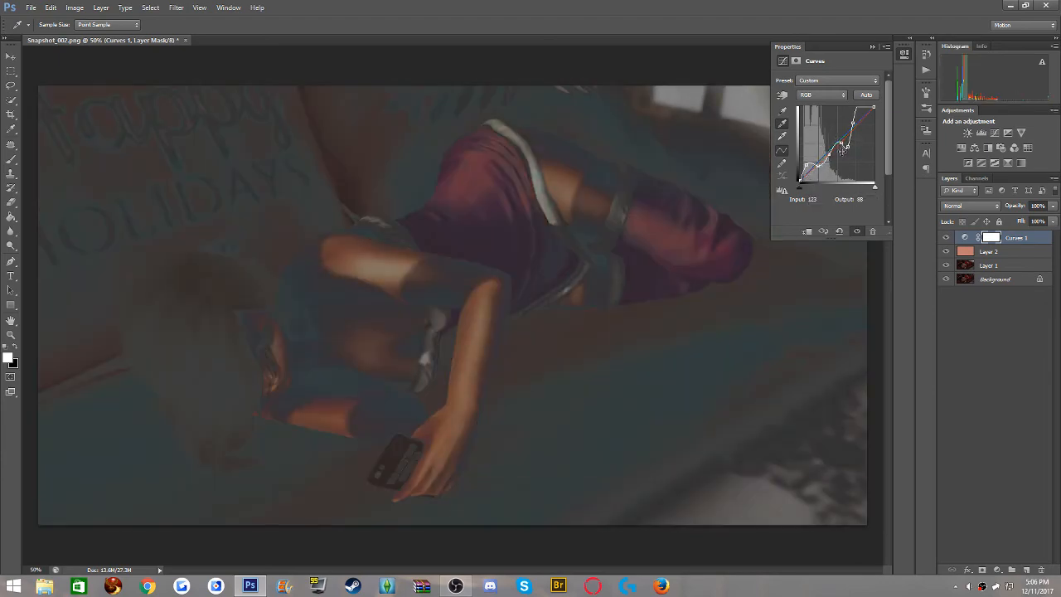
{"action": "left_click", "coordinate": [838, 232]}
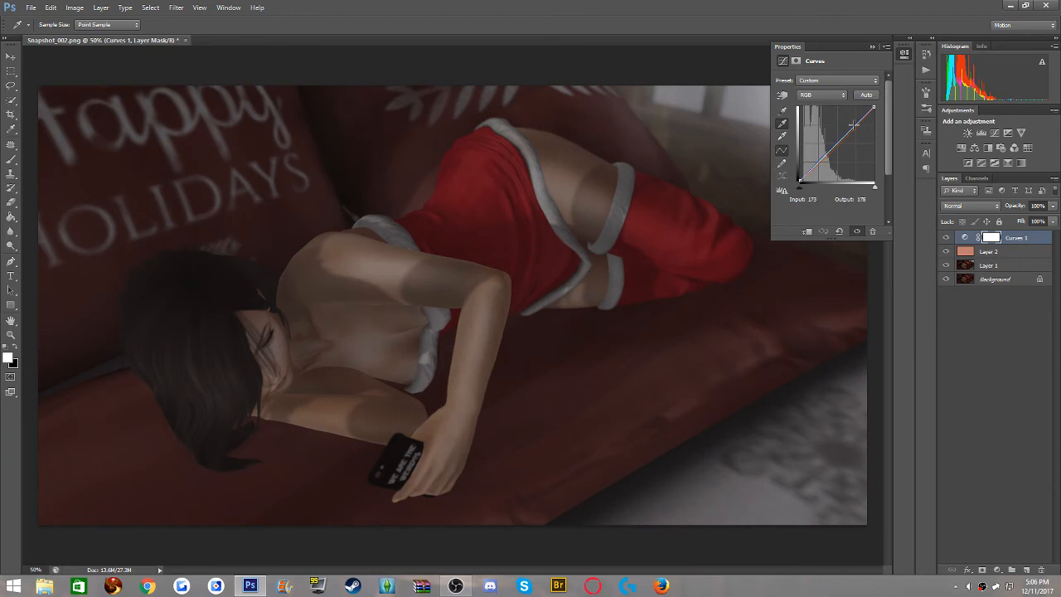
{"action": "left_click_drag", "start_coordinate": [853, 124], "coordinate": [853, 122]}
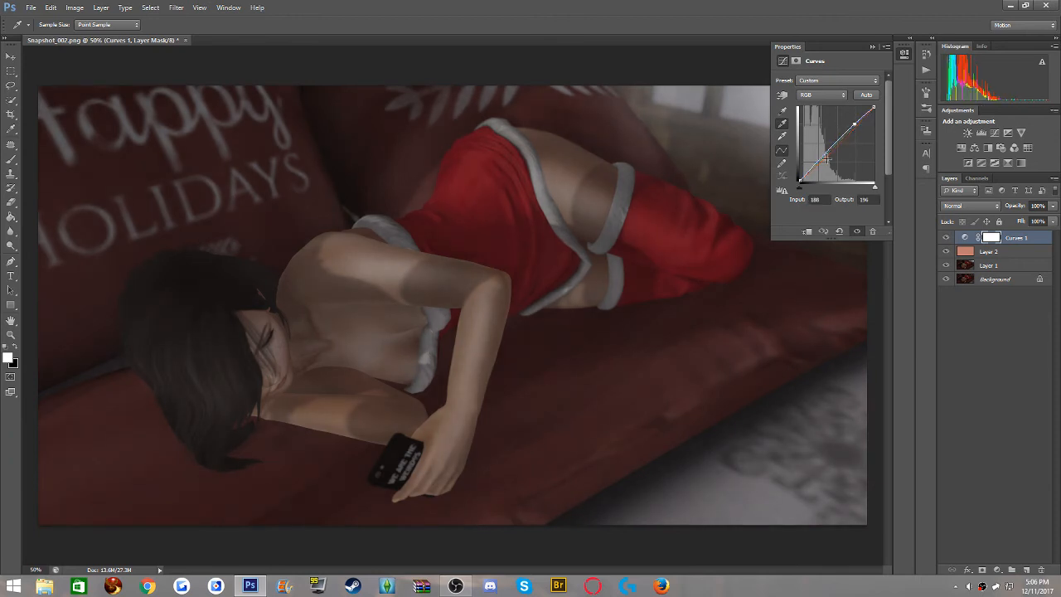
{"action": "left_click_drag", "start_coordinate": [822, 158], "coordinate": [819, 163]}
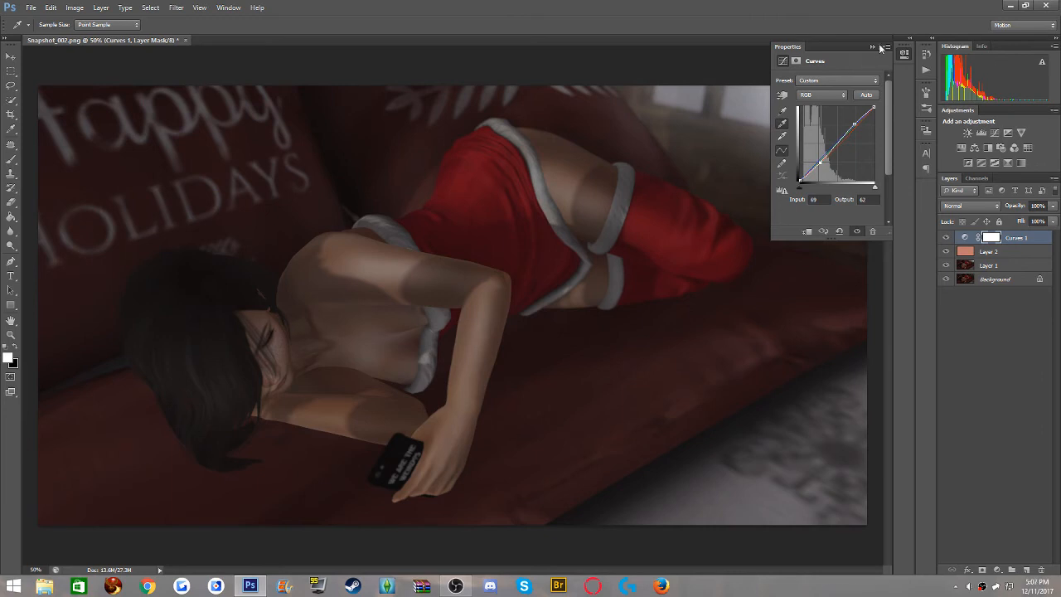
{"action": "left_click", "coordinate": [872, 47]}
Add an Exposure adjustment layer with an offset of -0.0056 and gamma correction of 0.82
{"action": "left_click", "coordinate": [1010, 133]}
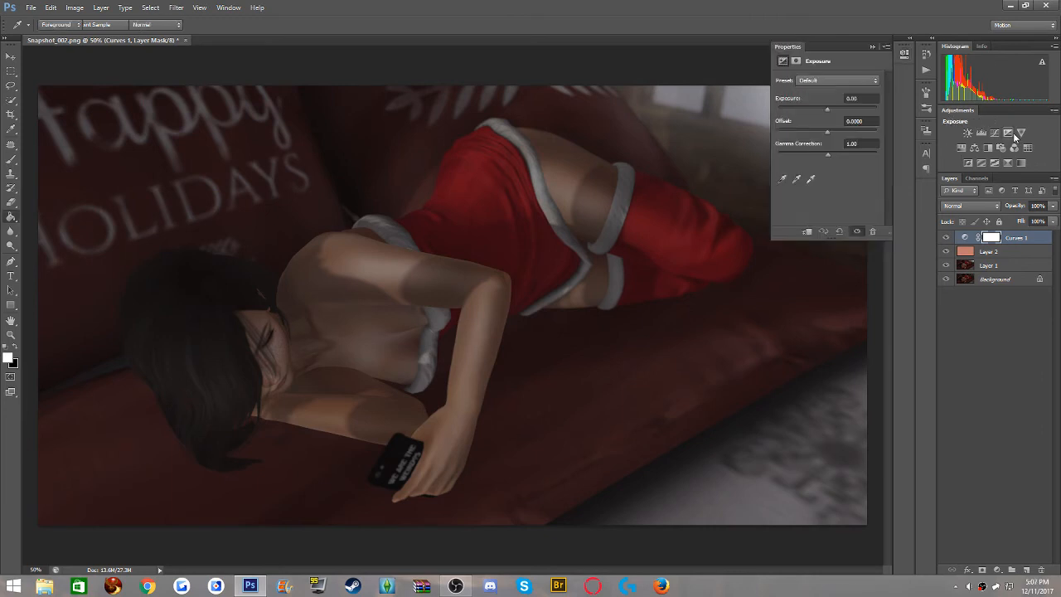
{"action": "left_click_drag", "start_coordinate": [829, 128], "coordinate": [827, 130]}
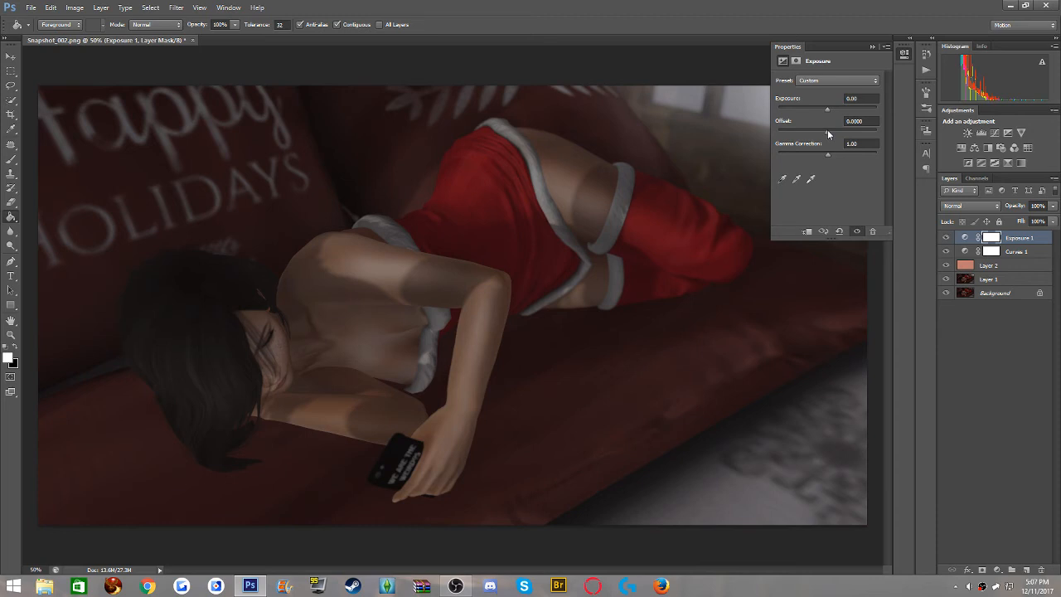
{"action": "mouse_move", "coordinate": [827, 130]}
{"action": "left_mouse_down"}
{"action": "mouse_move", "coordinate": [833, 152]}
{"action": "mouse_move", "coordinate": [826, 131]}
{"action": "left_mouse_up"}
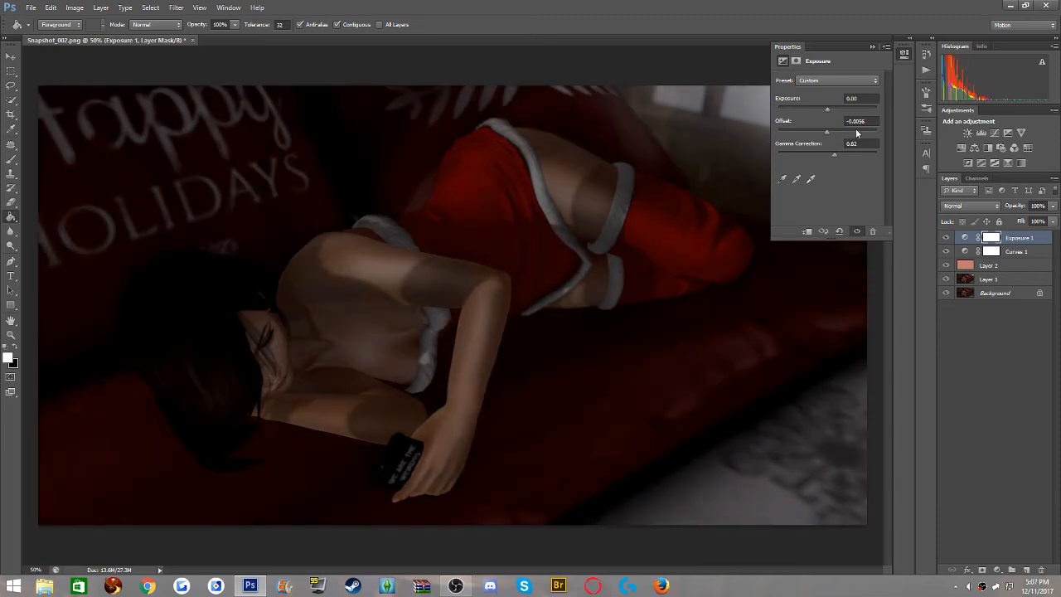
Reorder the layers so Curves 1 and the salmon Layer 2 sit above Exposure 1
{"action": "mouse_move", "coordinate": [1016, 252]}
{"action": "left_mouse_down"}
{"action": "mouse_move", "coordinate": [1013, 260]}
{"action": "mouse_move", "coordinate": [1009, 247]}
{"action": "left_mouse_up"}
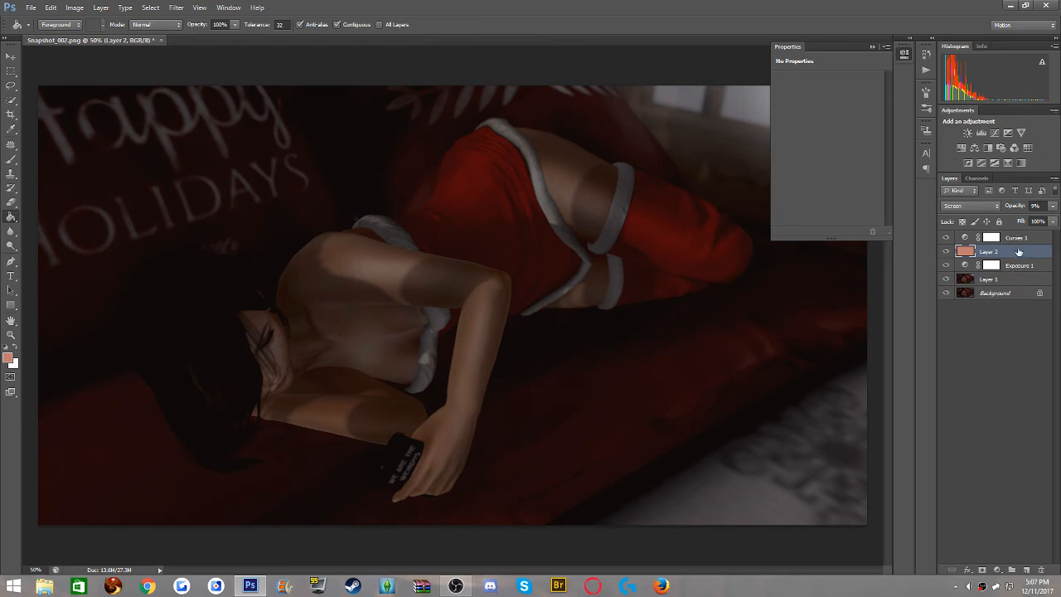
{"action": "mouse_move", "coordinate": [1004, 256]}
{"action": "left_mouse_down"}
{"action": "mouse_move", "coordinate": [1008, 235]}
{"action": "mouse_move", "coordinate": [997, 257]}
{"action": "left_mouse_up"}
{"action": "left_click", "coordinate": [872, 48]}
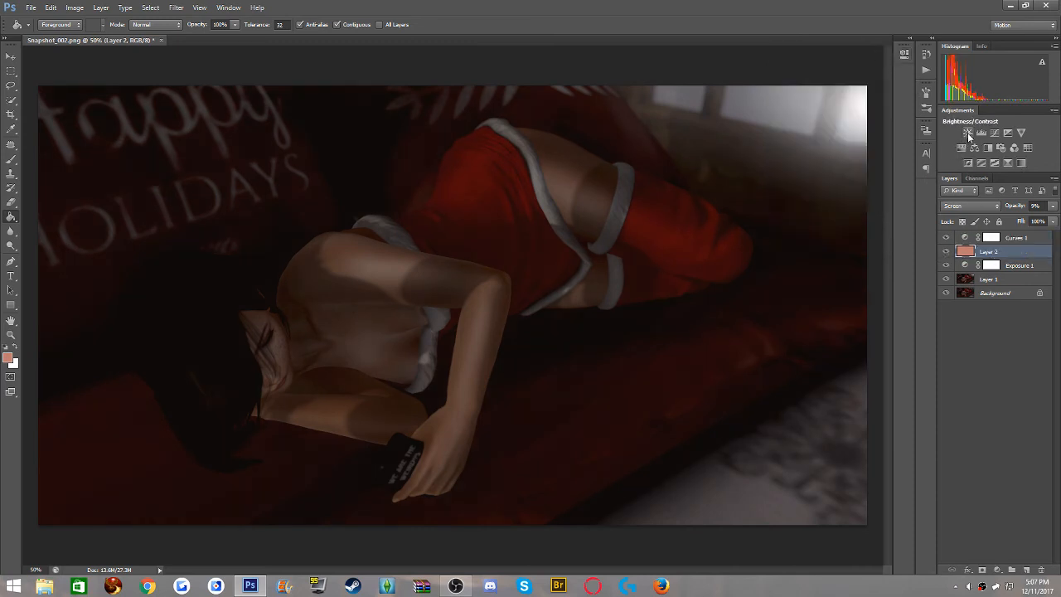
Add a Brightness/Contrast adjustment above the salmon layer with brightness 37 and contrast 4
{"action": "left_click", "coordinate": [967, 133]}
{"action": "left_click", "coordinate": [833, 106]}
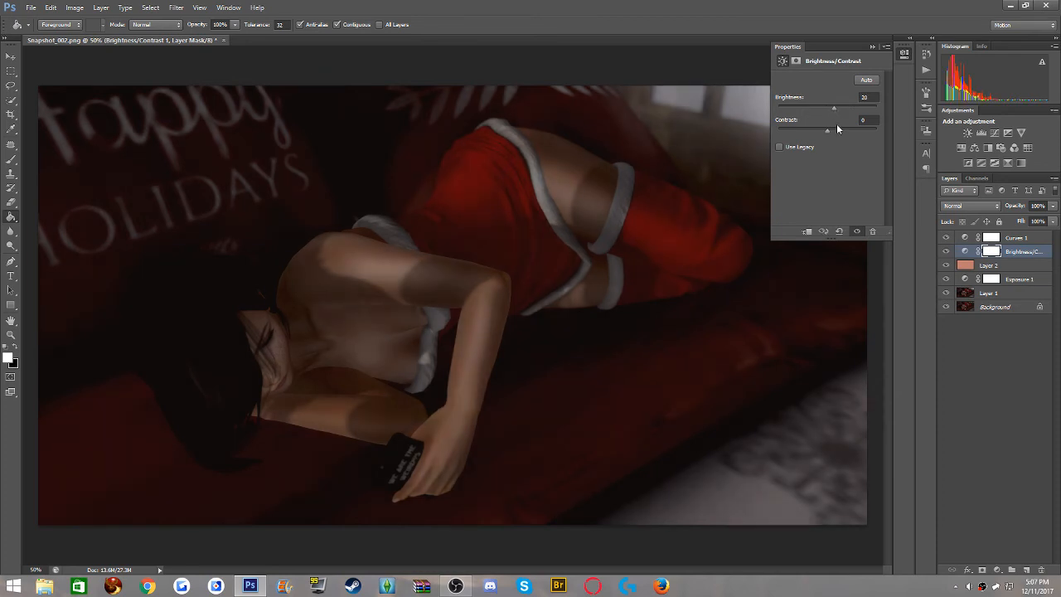
{"action": "left_click", "coordinate": [837, 129]}
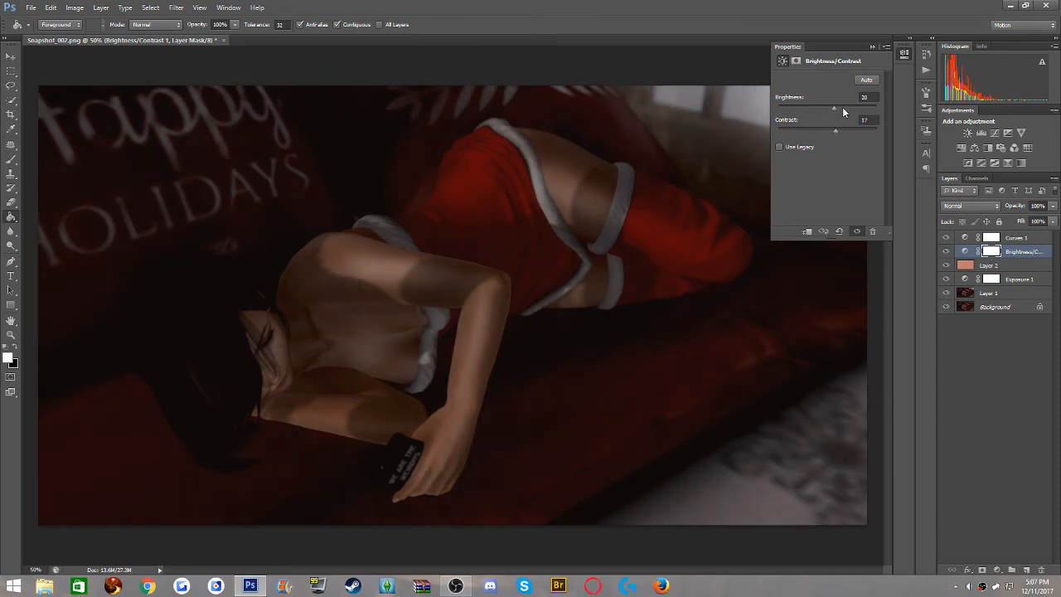
{"action": "left_click_drag", "start_coordinate": [842, 107], "coordinate": [829, 133]}
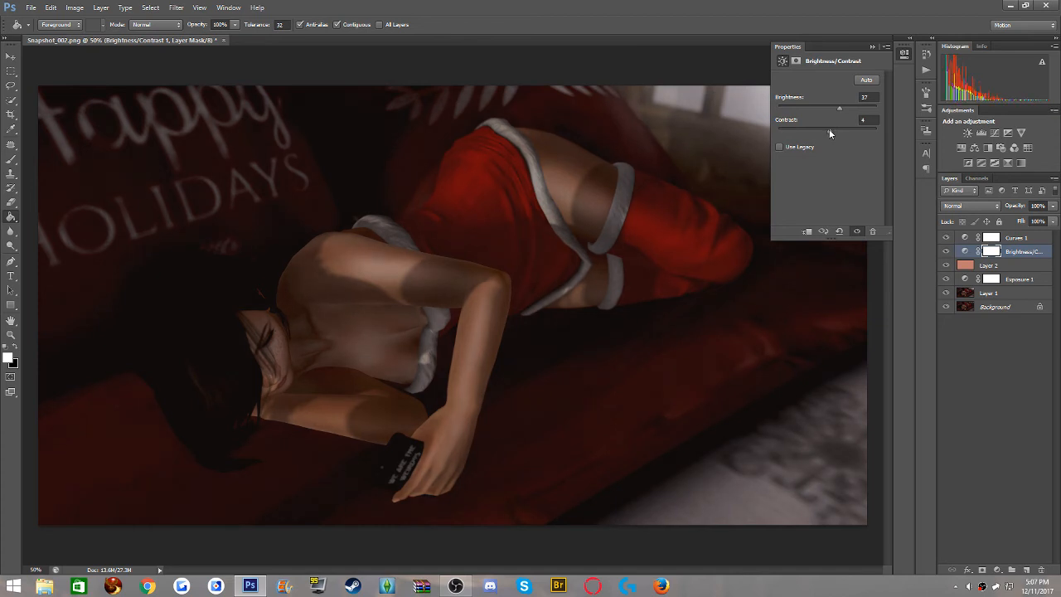
Duplicate Layer 1 and select the figure's legs and red boots on the copy with the Quick Selection tool
{"action": "left_click", "coordinate": [988, 293]}
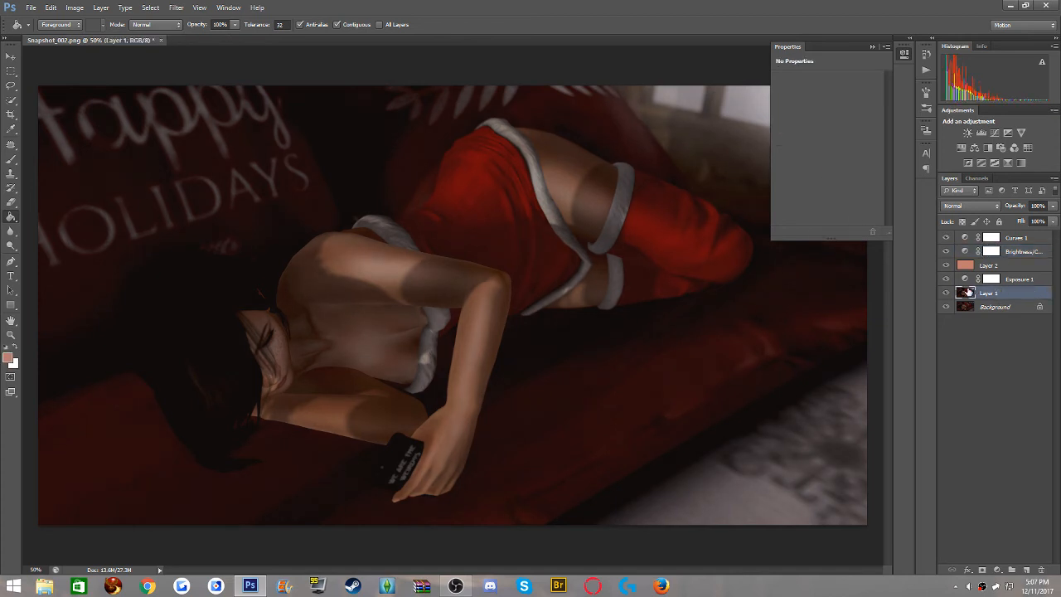
{"action": "left_click", "coordinate": [872, 47]}
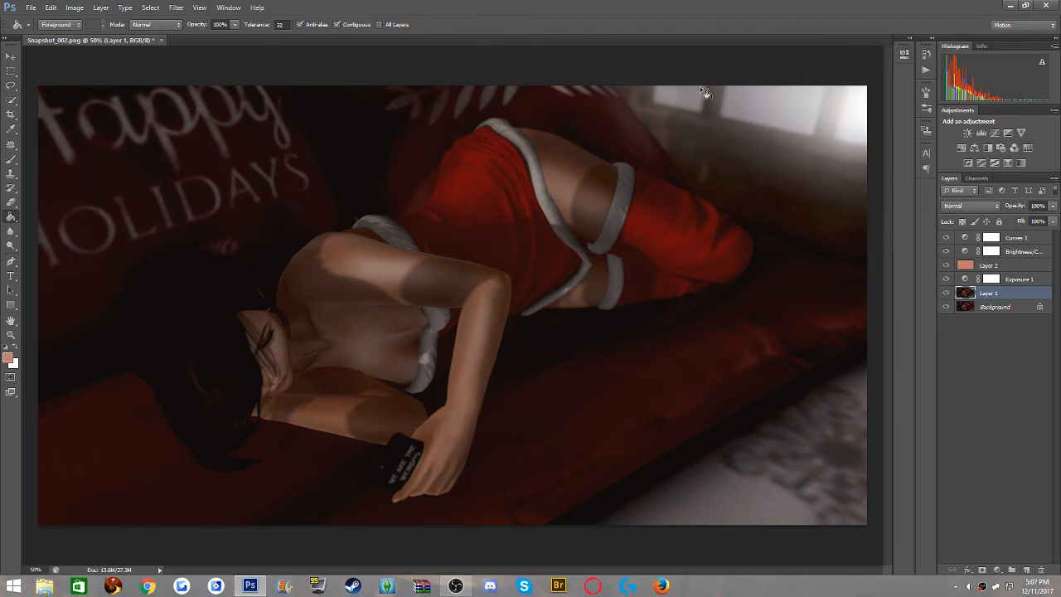
{"action": "left_click", "coordinate": [10, 247]}
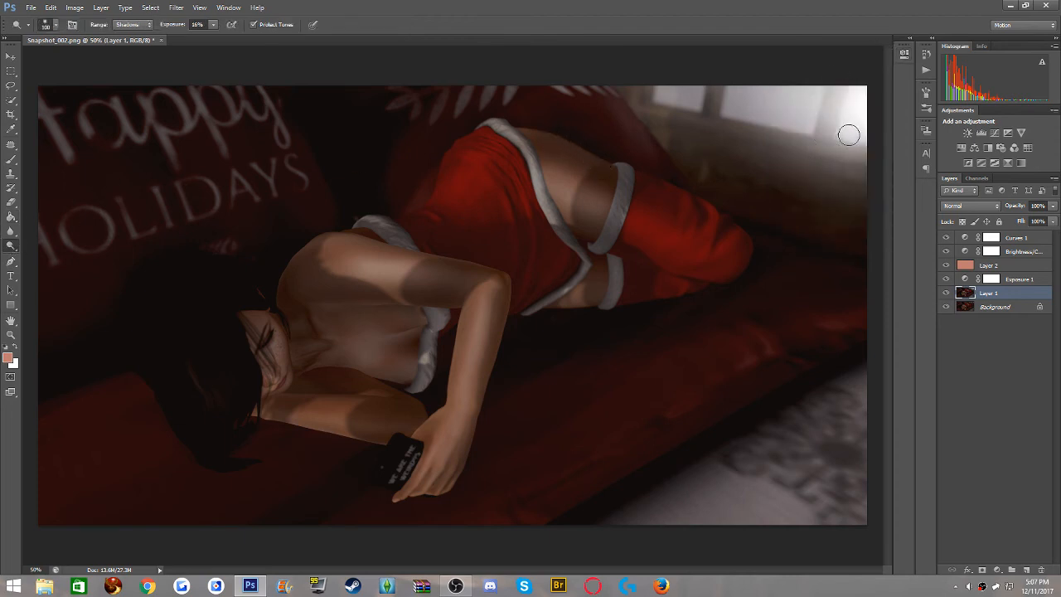
{"action": "left_click", "coordinate": [10, 99]}
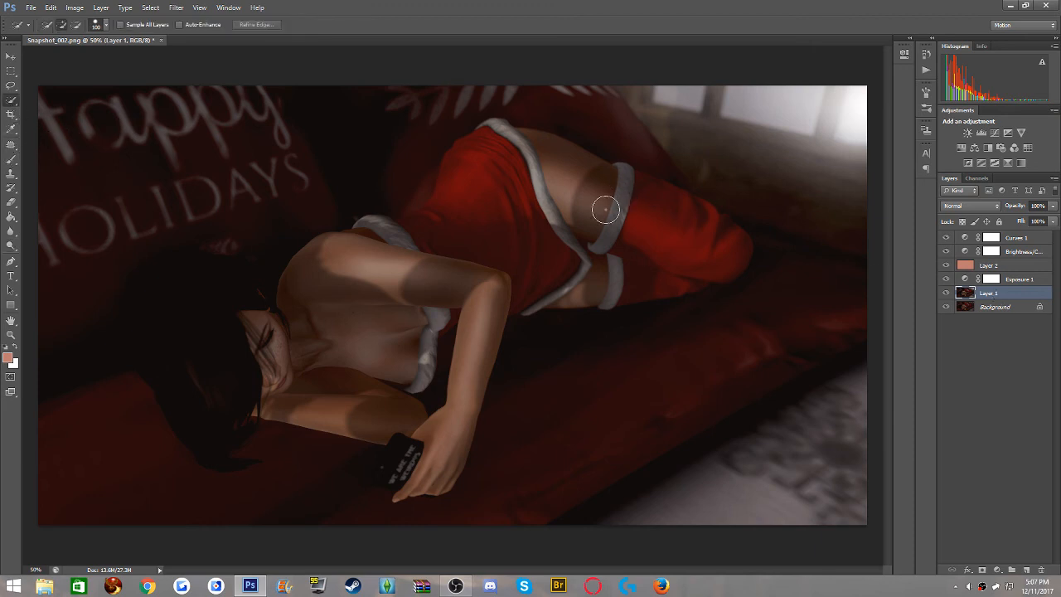
{"action": "key", "text": "ctrl+j"}
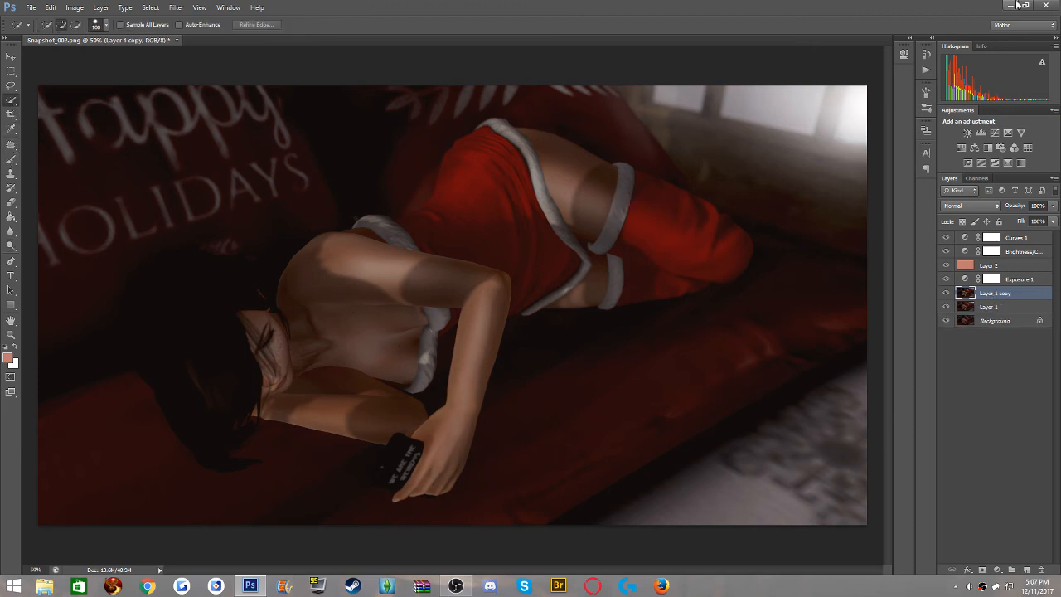
{"action": "mouse_move", "coordinate": [582, 144]}
{"action": "left_mouse_down"}
{"action": "mouse_move", "coordinate": [580, 173]}
{"action": "mouse_move", "coordinate": [701, 230]}
{"action": "mouse_move", "coordinate": [738, 273]}
{"action": "left_mouse_up"}
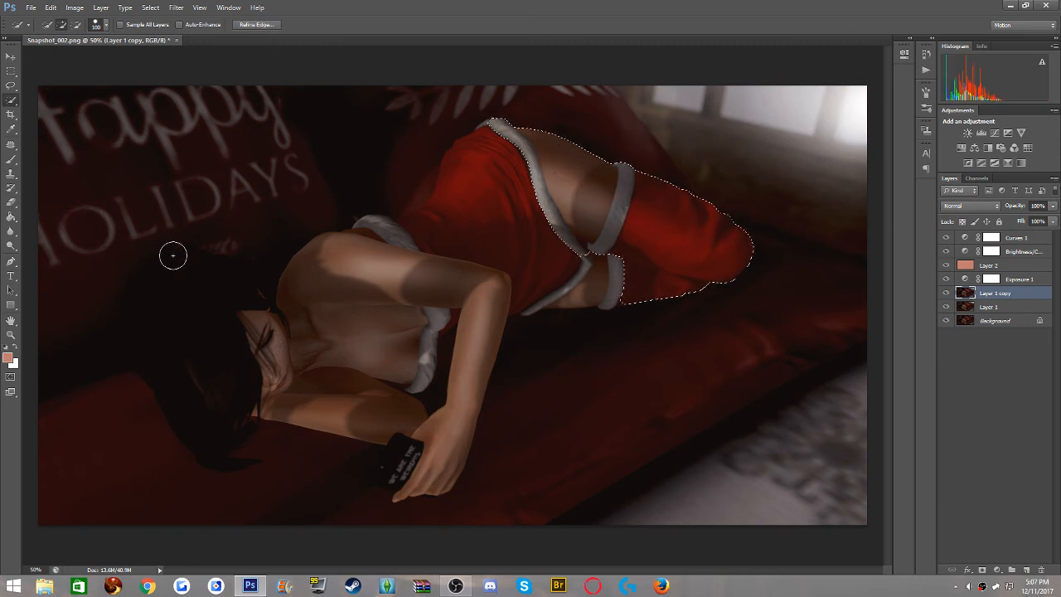
Paint highlights along the boot's upper edge with a 125 px Color Dodge brush at 33% opacity
{"action": "left_click", "coordinate": [12, 159]}
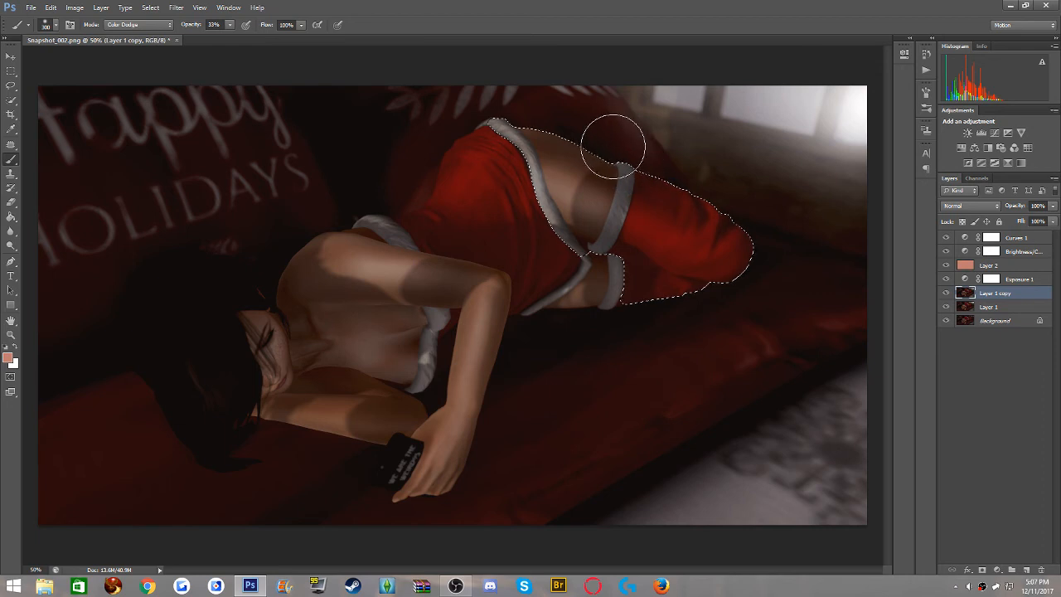
{"action": "key", "text": "bracketleft"}
{"action": "key", "text": "bracketleft"}
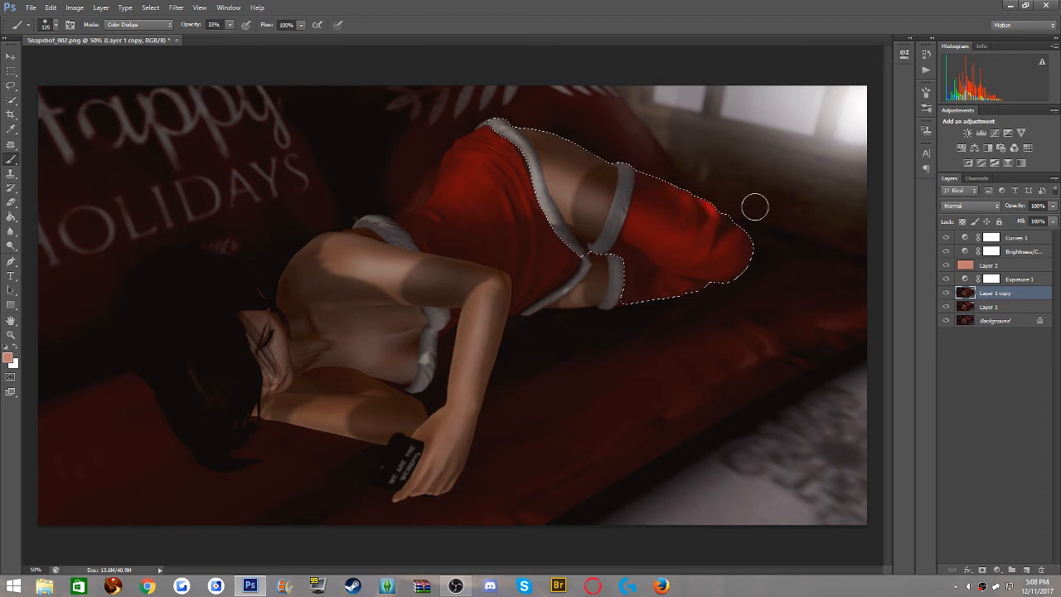
{"action": "left_click", "coordinate": [12, 145]}
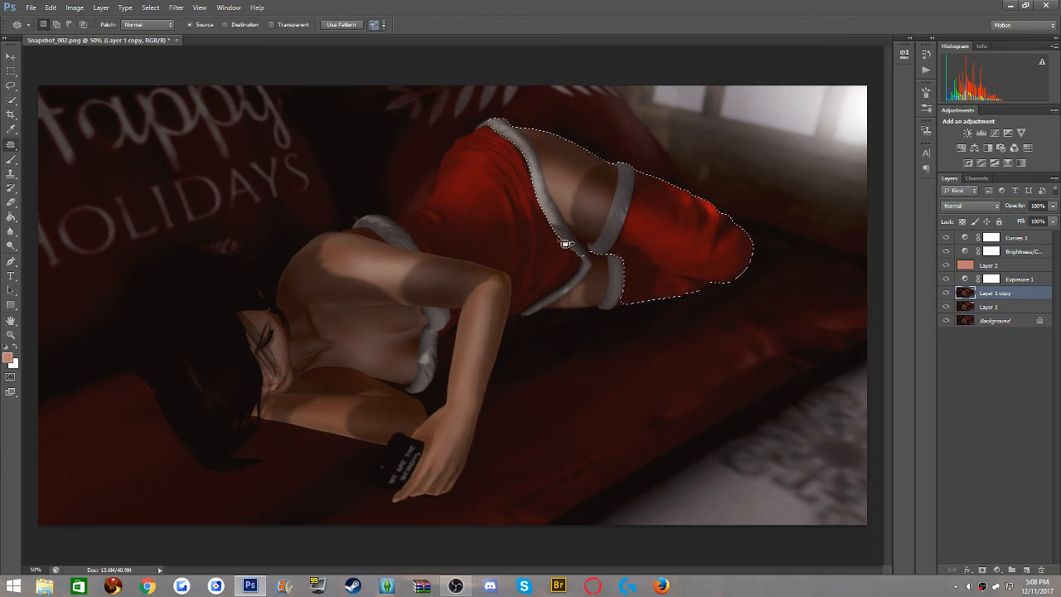
{"action": "left_click", "coordinate": [10, 160]}
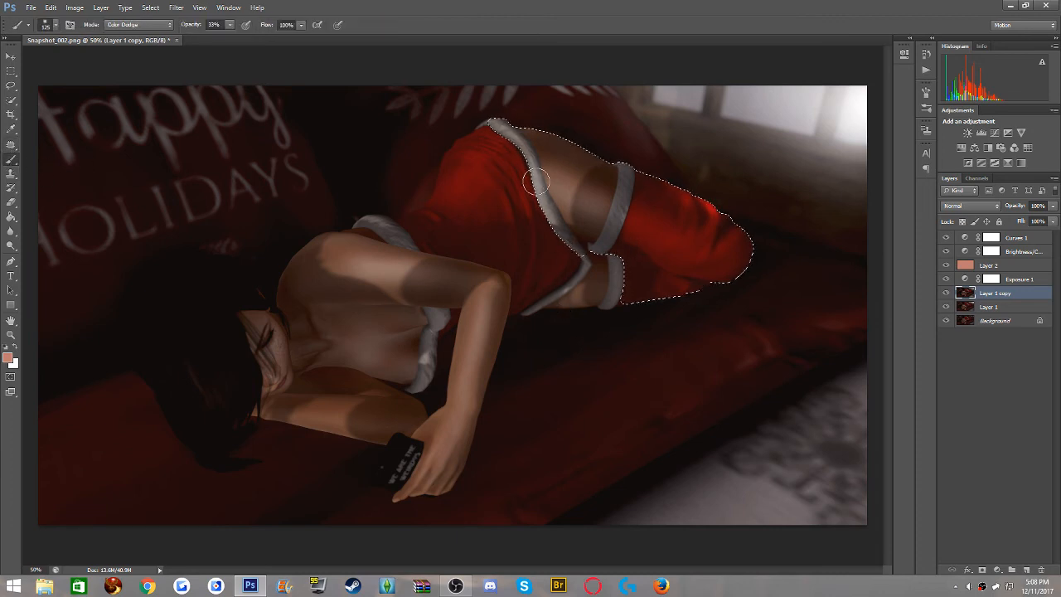
Sample colours around the thigh and white fur trim and brush highlights along the leg's upper edge
{"action": "left_click", "coordinate": [577, 130], "text": "alt"}
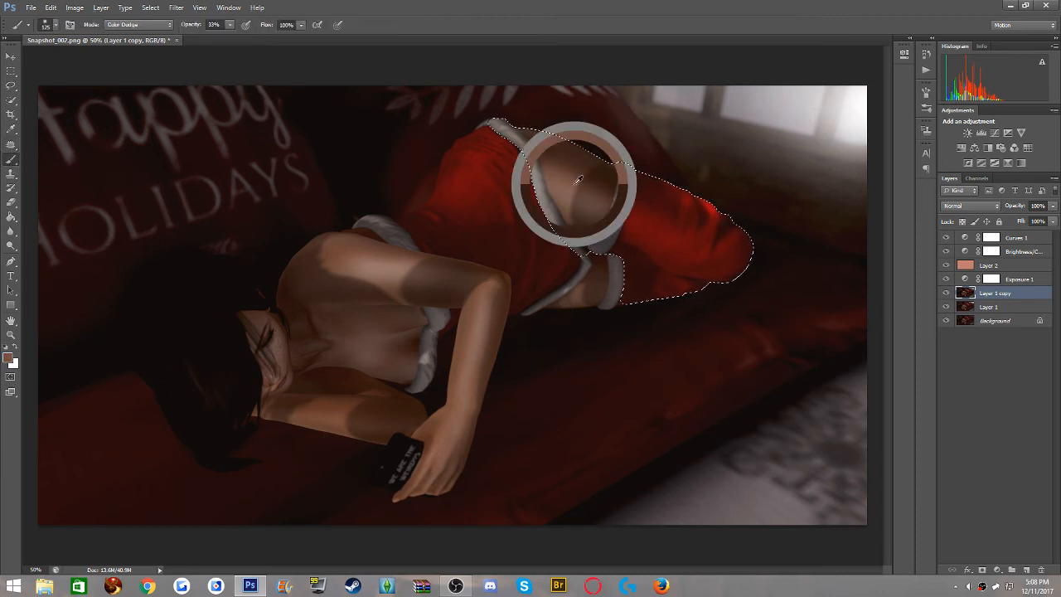
{"action": "left_click", "coordinate": [623, 153], "text": "alt"}
{"action": "left_click", "coordinate": [542, 177], "text": "alt"}
Go over the leg highlights with the Sponge tool in Desaturate mode and clear the leg selection
{"action": "left_click", "coordinate": [12, 144]}
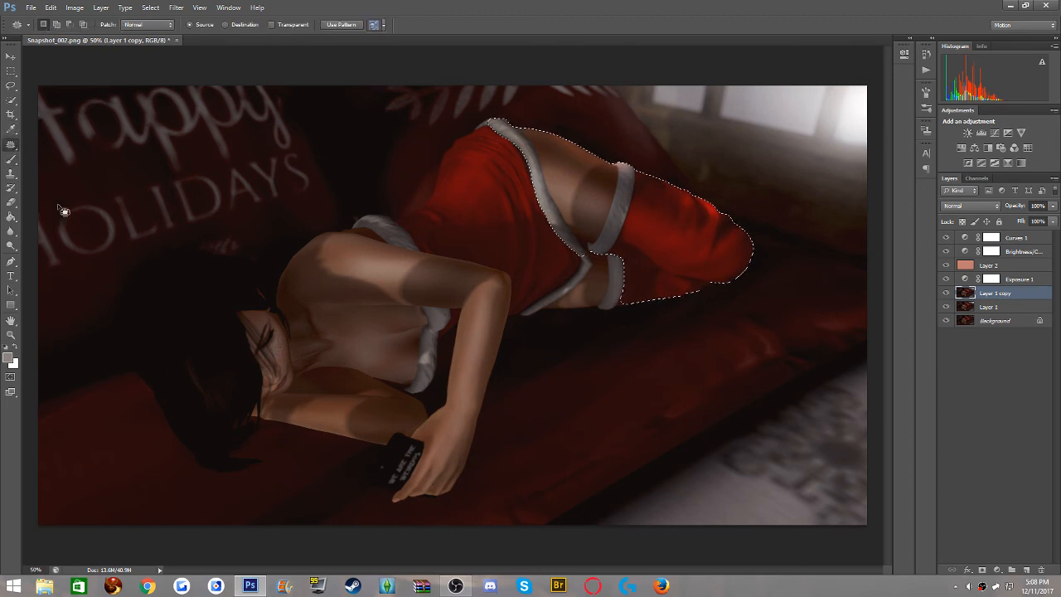
{"action": "left_click_drag", "start_coordinate": [11, 246], "coordinate": [55, 272]}
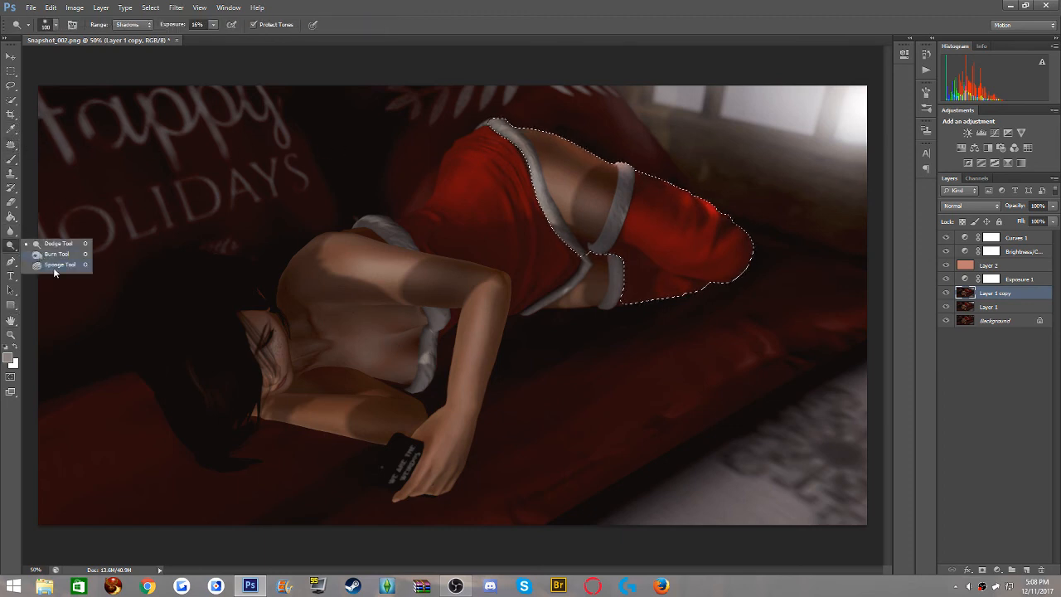
{"action": "left_click", "coordinate": [55, 266]}
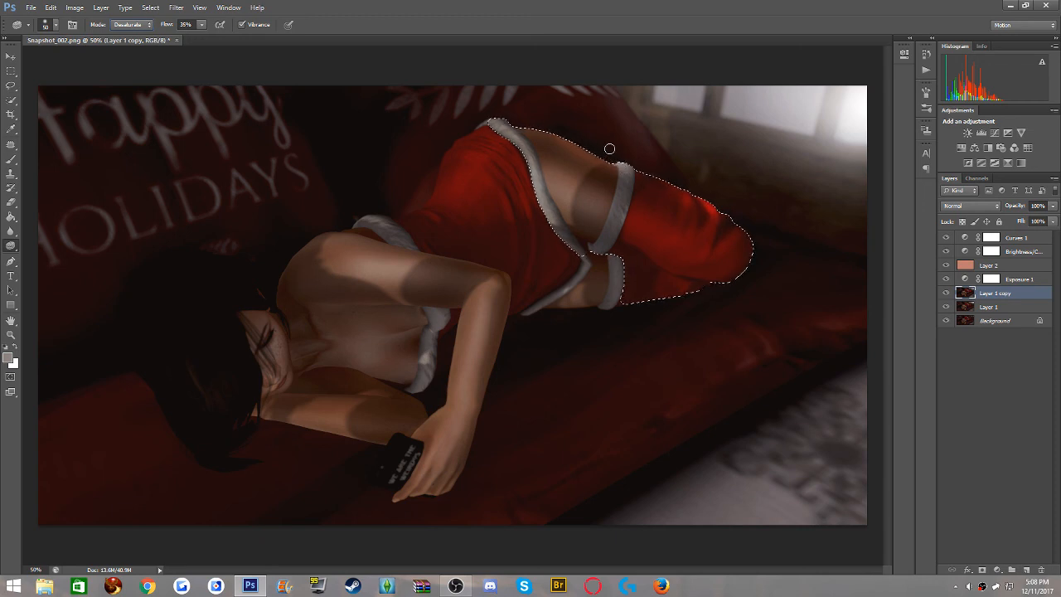
{"action": "left_click", "coordinate": [12, 145]}
{"action": "left_click", "coordinate": [511, 192]}
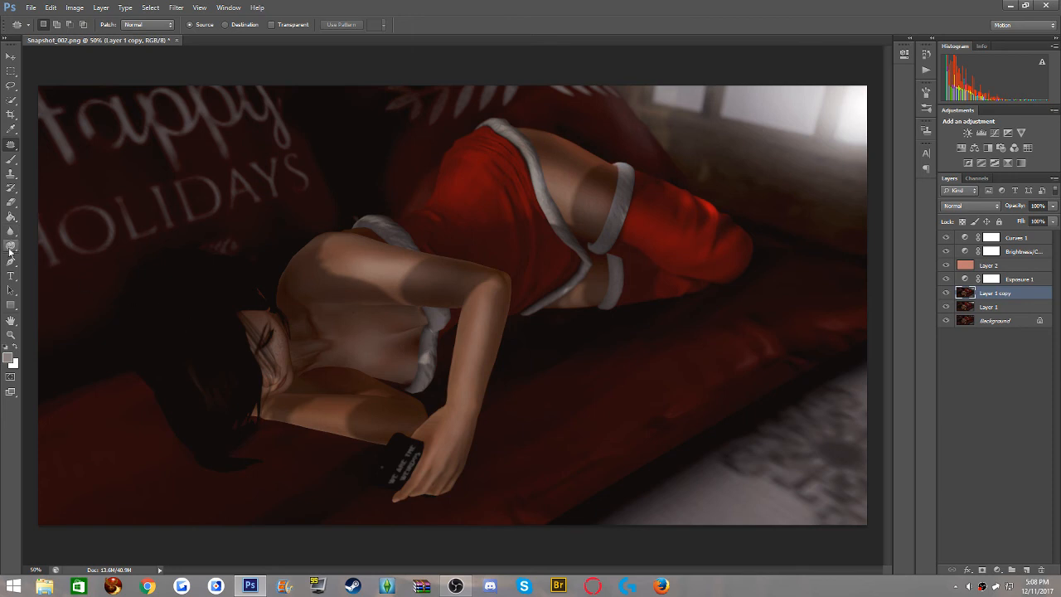
Refine the figure's shading with the Burn tool and the Dodge tool set to Shadows at 16% exposure
{"action": "left_click_drag", "start_coordinate": [10, 247], "coordinate": [49, 256]}
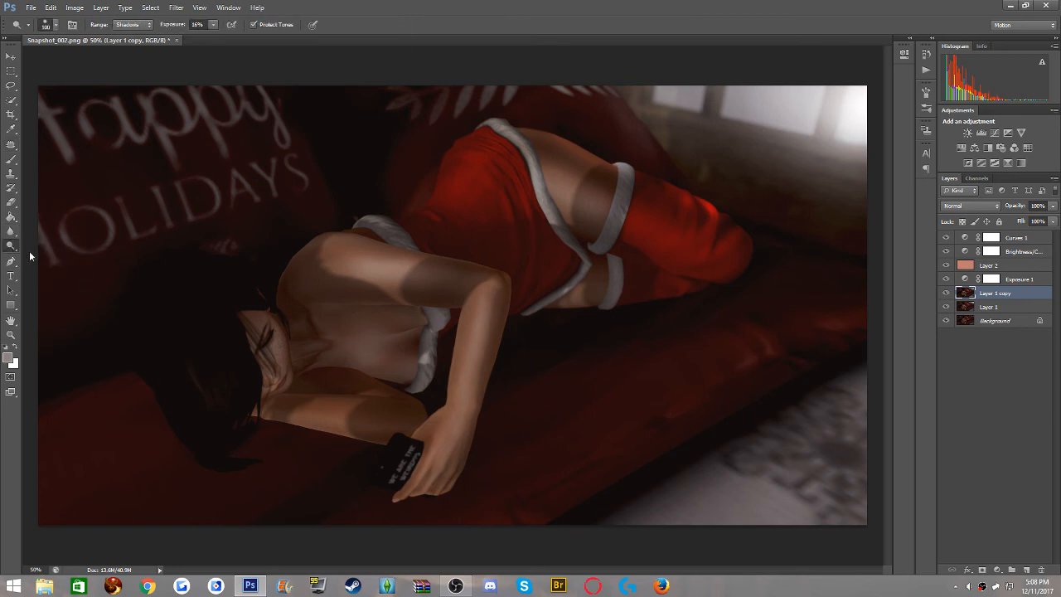
{"action": "right_click", "coordinate": [11, 246]}
{"action": "left_click", "coordinate": [42, 256]}
{"action": "right_click", "coordinate": [11, 246]}
{"action": "left_click", "coordinate": [41, 242]}
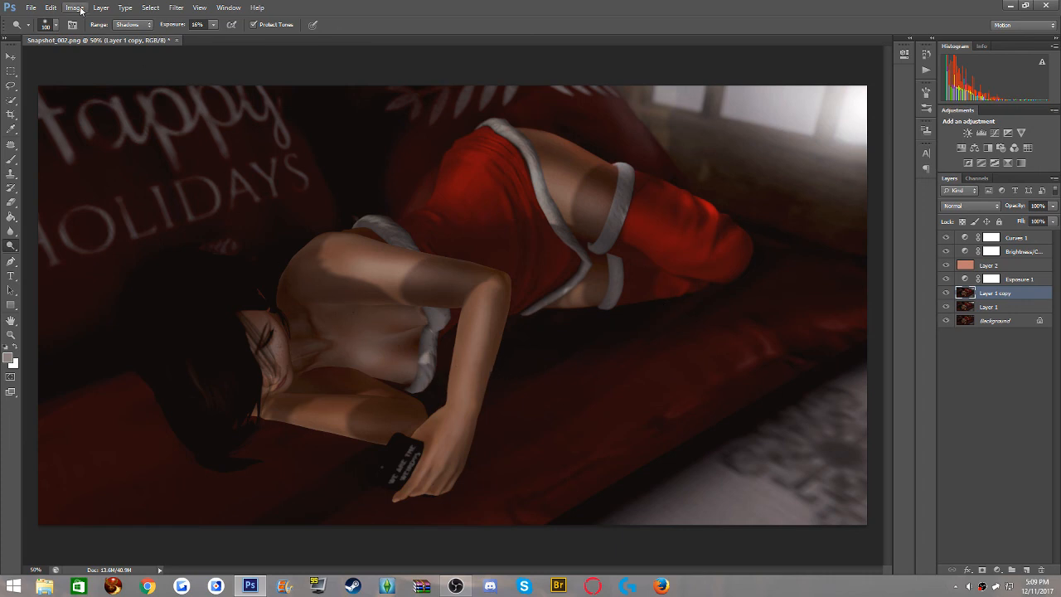
Choose the 2357 px brush preset for the Brush tool and sample the near-white colour of the bright window
{"action": "left_click", "coordinate": [177, 8]}
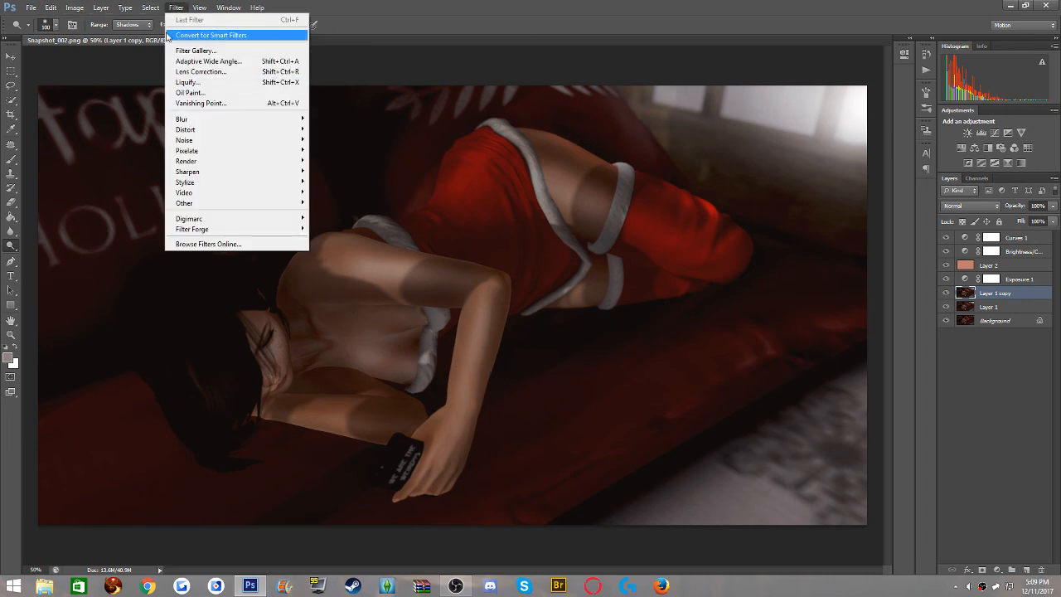
{"action": "left_click", "coordinate": [12, 159]}
{"action": "left_click", "coordinate": [55, 25]}
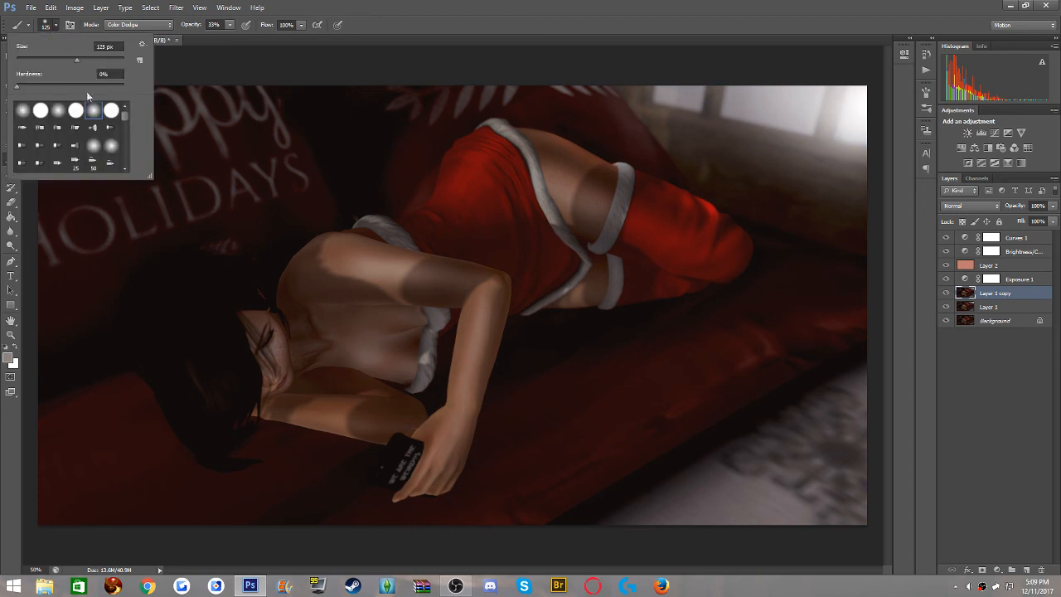
{"action": "mouse_move", "coordinate": [126, 116]}
{"action": "left_mouse_down"}
{"action": "mouse_move", "coordinate": [125, 170]}
{"action": "mouse_move", "coordinate": [127, 146]}
{"action": "left_mouse_up"}
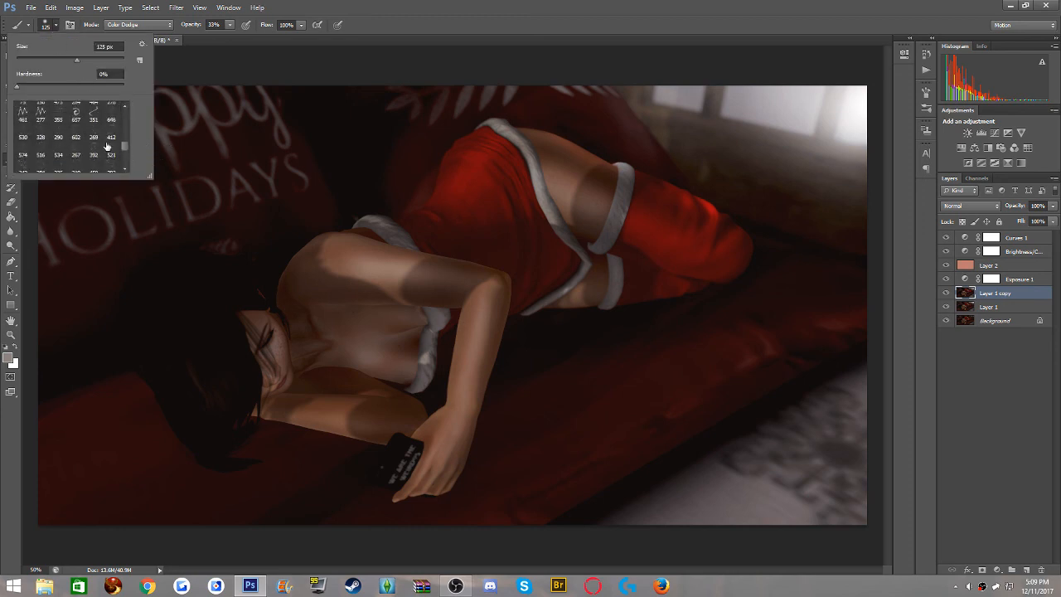
{"action": "scroll", "coordinate": [103, 132], "scroll_direction": "up", "scroll_amount": 2}
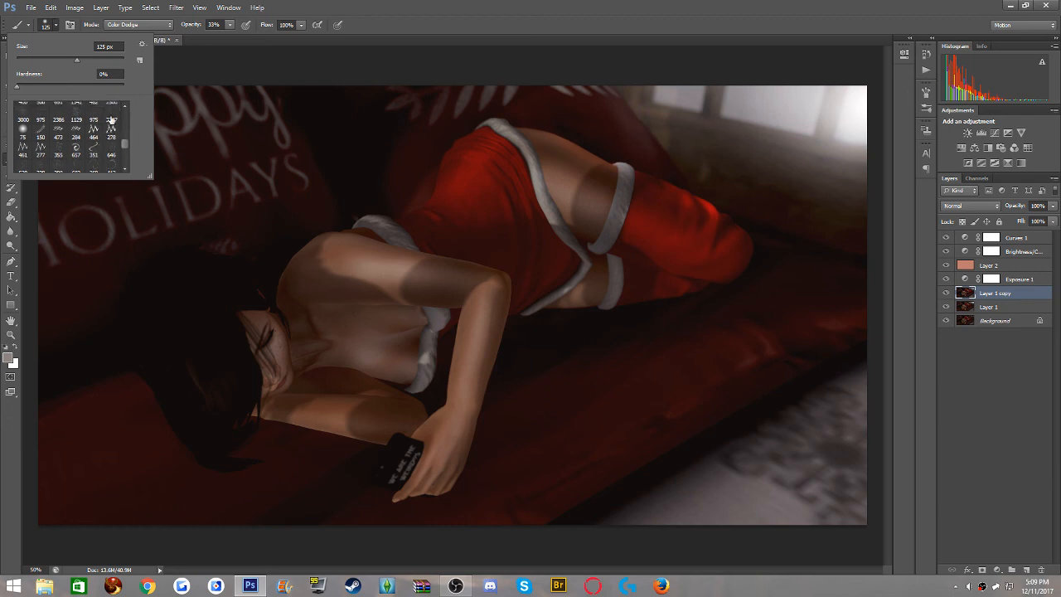
{"action": "left_click", "coordinate": [112, 121]}
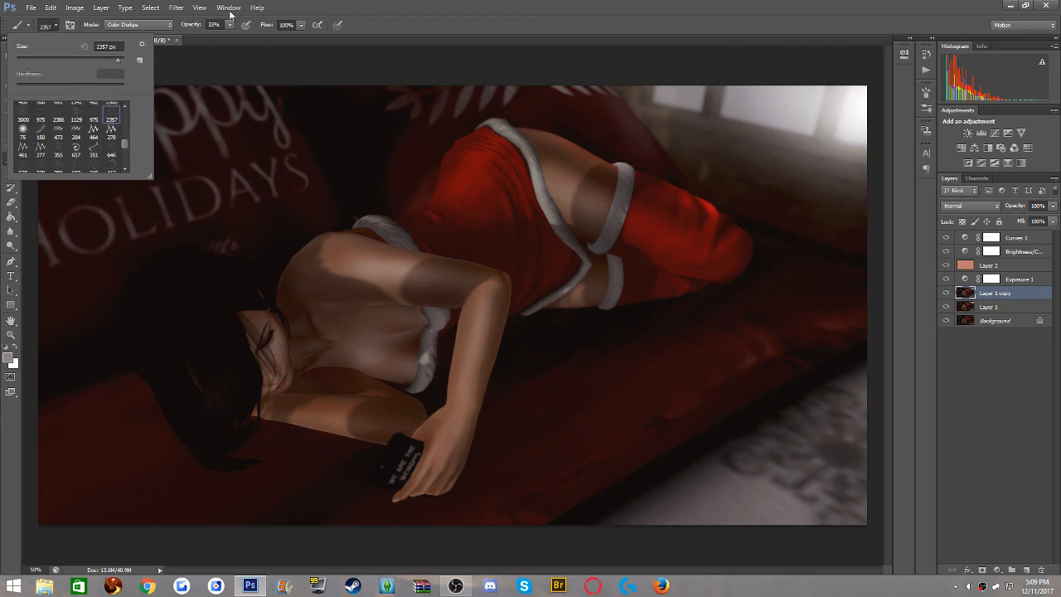
{"action": "left_click", "coordinate": [169, 25]}
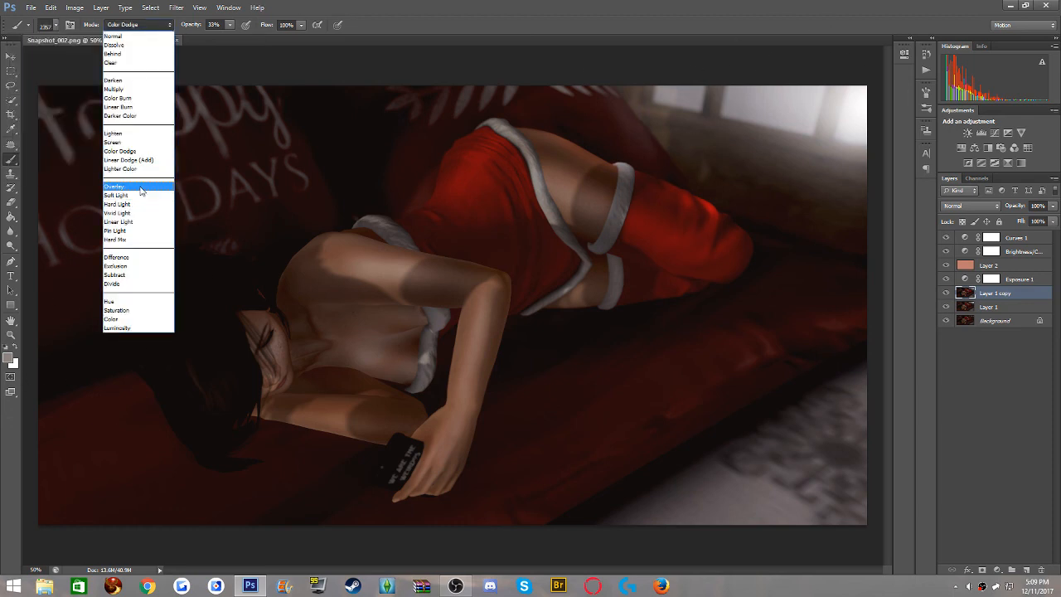
{"action": "left_click", "coordinate": [529, 33]}
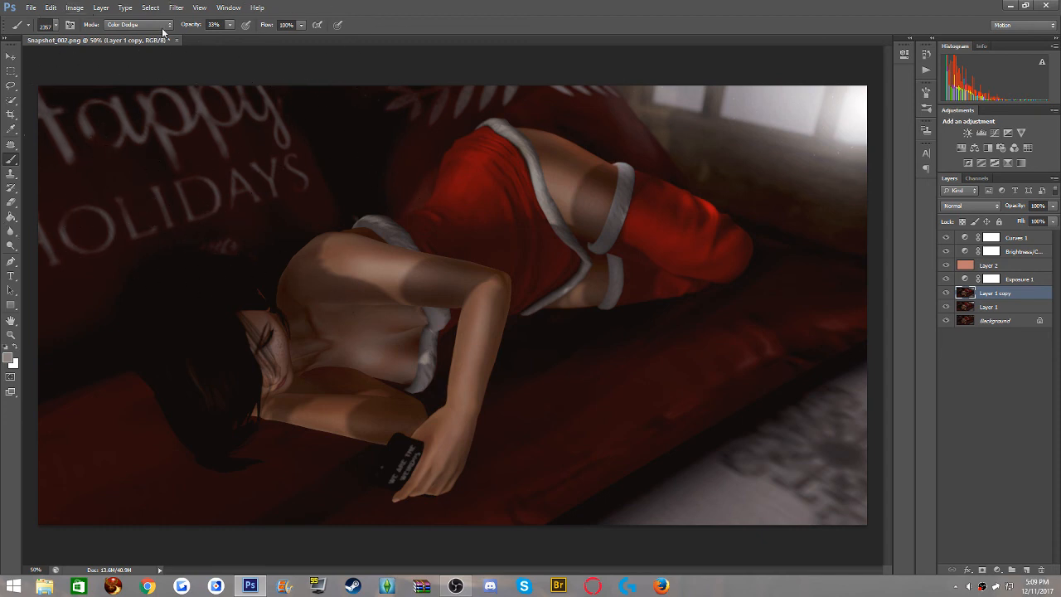
{"action": "key", "text": "alt"}
{"action": "key", "text": "alt"}
{"action": "left_click", "coordinate": [857, 106], "text": "alt"}
Add 3% uniform noise to the Layer 1 copy layer with the Add Noise filter
{"action": "left_click", "coordinate": [176, 8]}
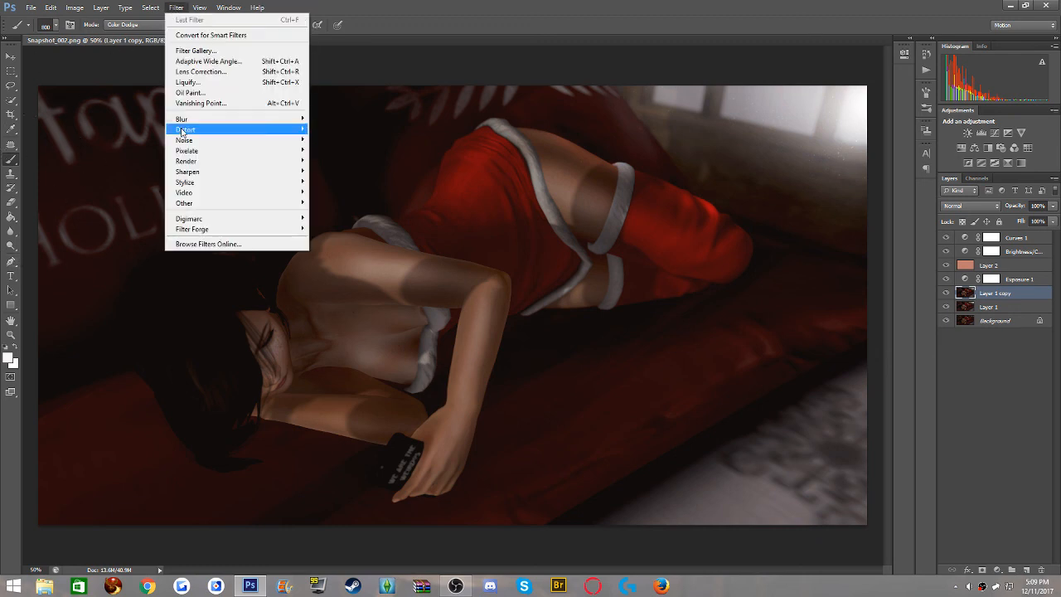
{"action": "mouse_move", "coordinate": [290, 139]}
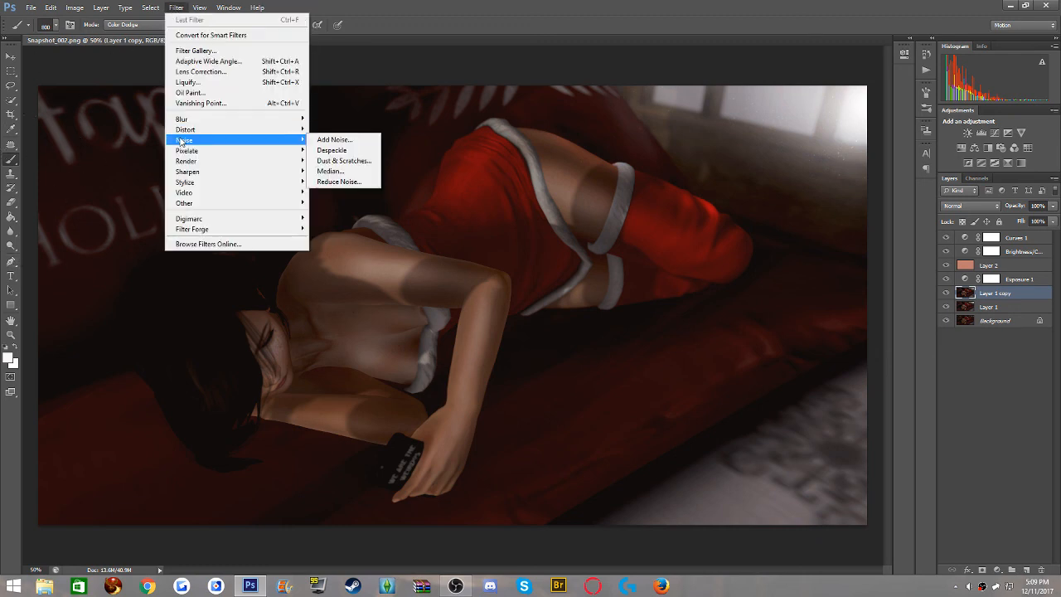
{"action": "left_click", "coordinate": [335, 140]}
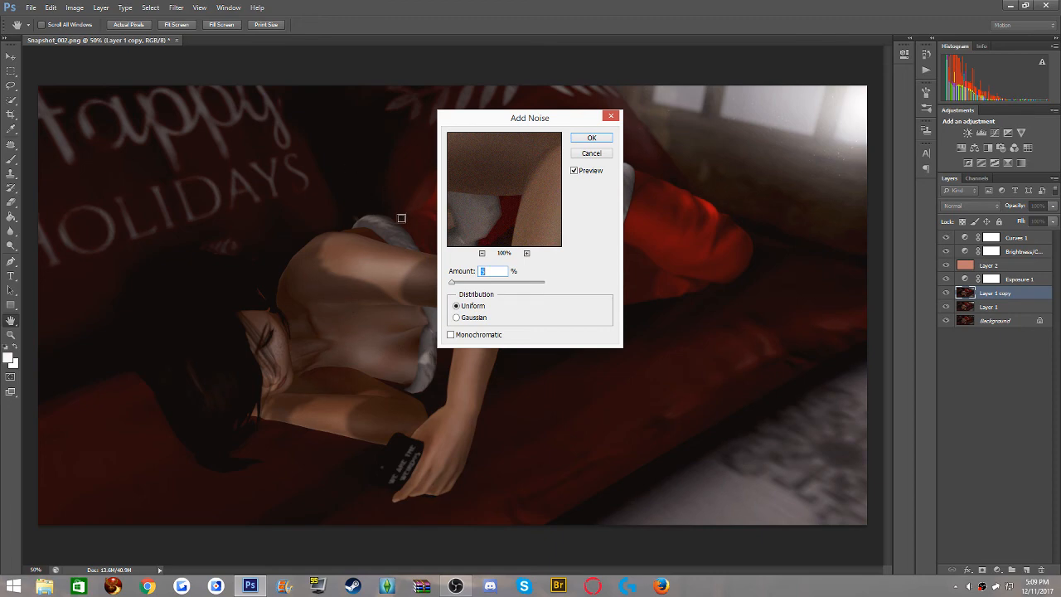
{"action": "type", "text": "3"}
{"action": "left_click", "coordinate": [603, 137]}
{"action": "key", "text": "b"}
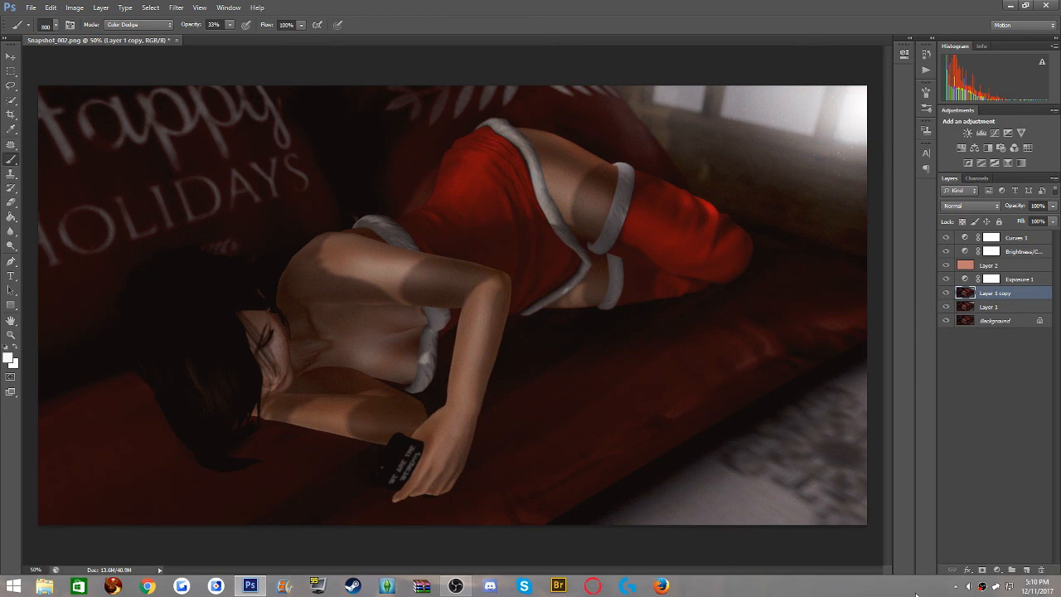
{"action": "right_click", "coordinate": [982, 586]}
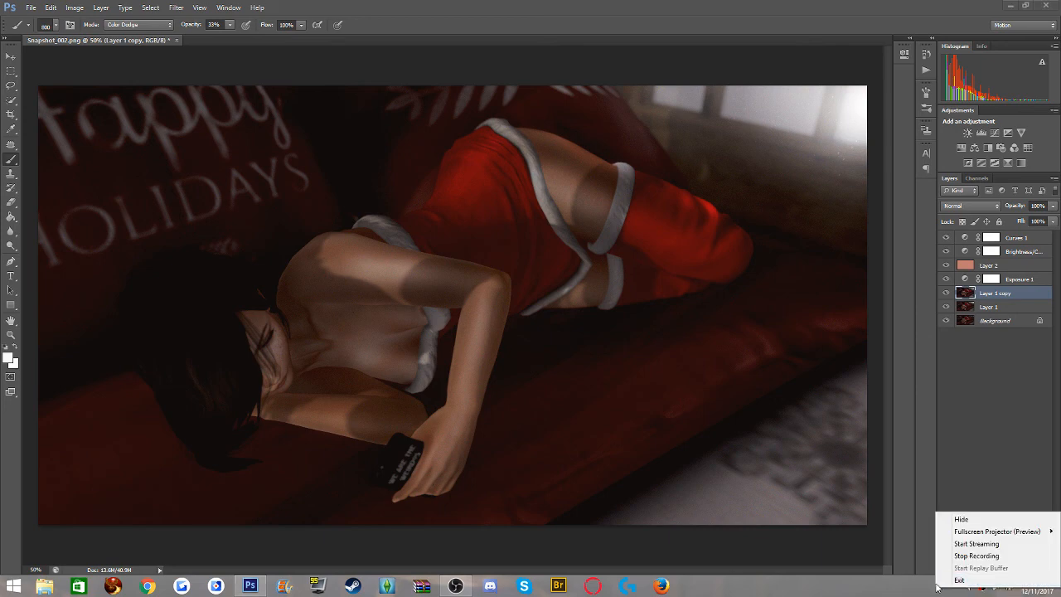